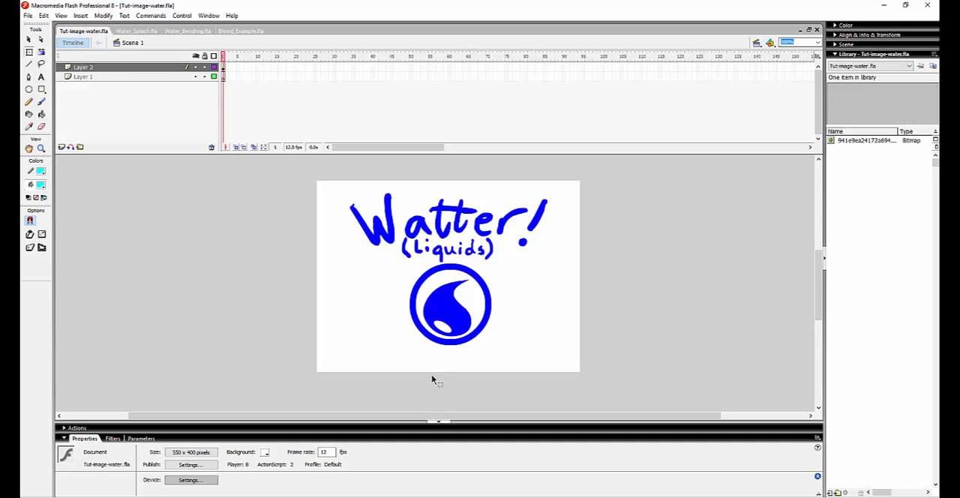
pyautogui.moveTo(285, 381); pyautogui.dragTo(611, 334)
pyautogui.click(526, 385)
pyautogui.moveTo(377, 390); pyautogui.dragTo(501, 354)
pyautogui.moveTo(351, 306); pyautogui.dragTo(544, 320)
pyautogui.click(538, 300)
pyautogui.moveTo(530, 271); pyautogui.dragTo(487, 335)
pyautogui.click(530, 262)
pyautogui.moveTo(382, 272)
pyautogui.mouseDown()
pyautogui.moveTo(516, 273)
pyautogui.moveTo(393, 271)
pyautogui.mouseUp()
pyautogui.click(513, 267)
pyautogui.click(399, 294)
# Switch to the Water_Splash.fla document and view the splash drawing at frame 14, magnified to 200%.
pyautogui.click(137, 31)
pyautogui.moveTo(255, 57); pyautogui.dragTo(292, 73)
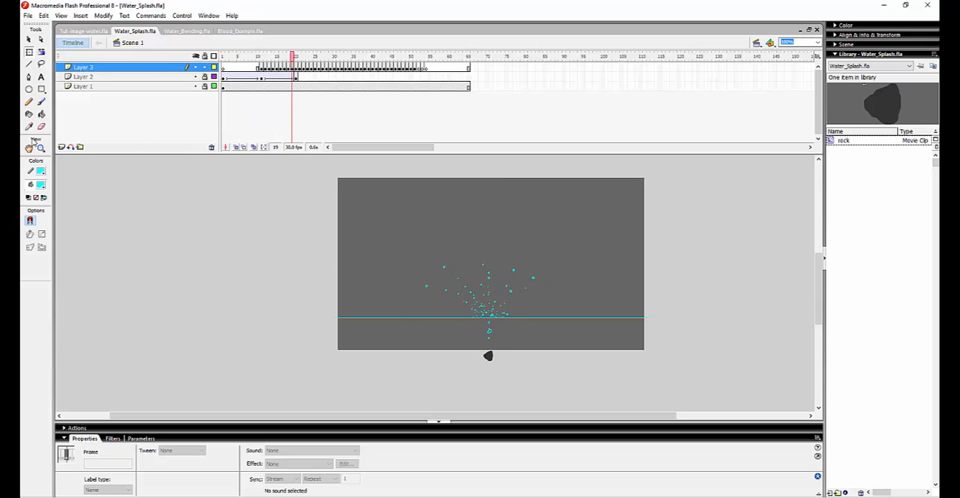
pyautogui.click(42, 148)
pyautogui.click(476, 310)
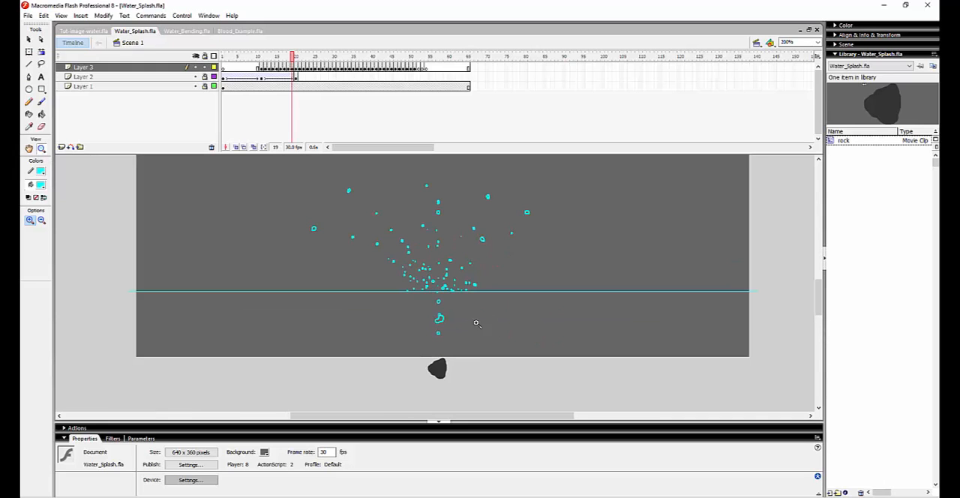
pyautogui.moveTo(311, 62); pyautogui.dragTo(273, 75)
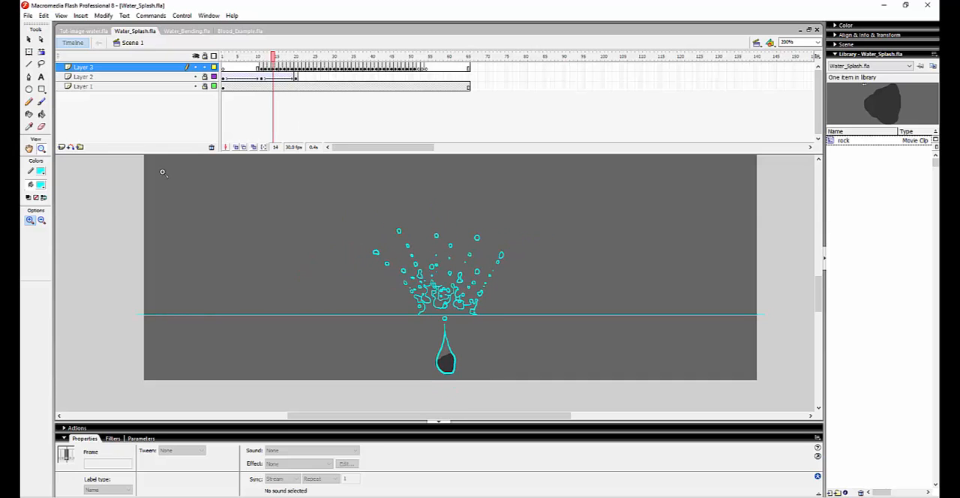
# With the Brush tool ready, go back and forth through frames 11 to 14 to examine how the splash forms around the rock.
pyautogui.click(41, 104)
pyautogui.press(',')
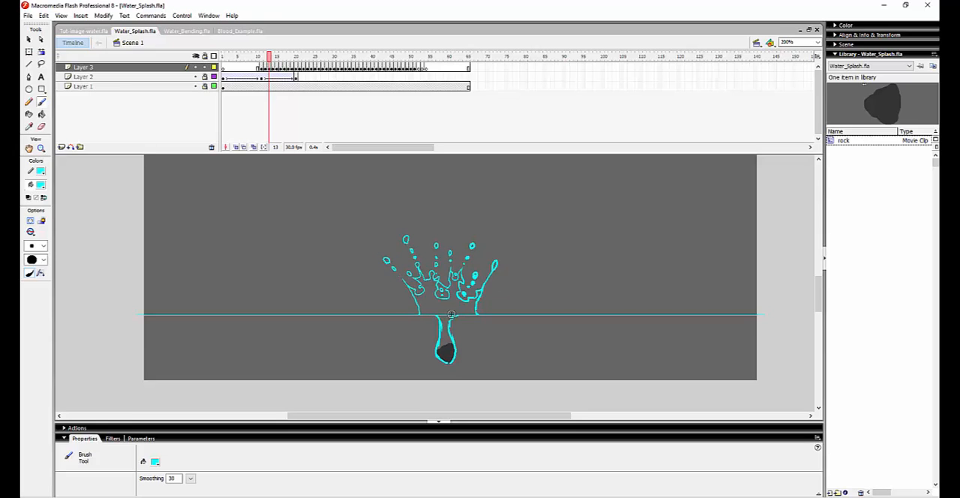
pyautogui.press('.')
pyautogui.press(',')
pyautogui.press(',')
pyautogui.press('.')
pyautogui.press(',')
pyautogui.press(',')
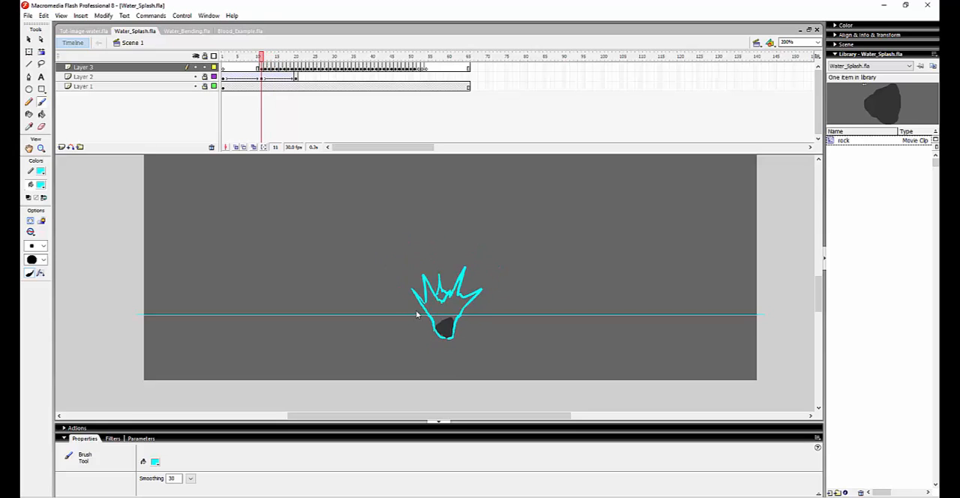
pyautogui.press('.')
pyautogui.press('.')
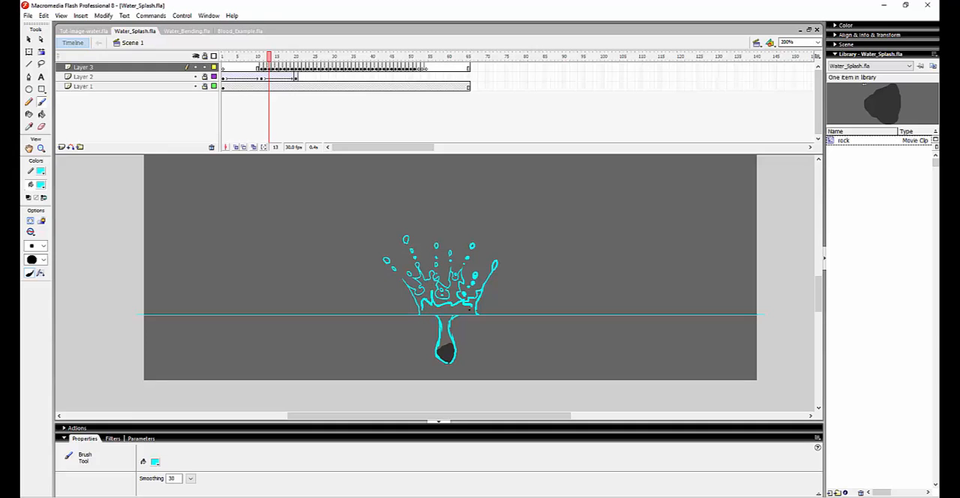
# Set the brush fill colour to red and try sketching a jagged inner rim across the splash on frame 13.
pyautogui.moveTo(470, 308); pyautogui.dragTo(473, 311)
pyautogui.hotkey('ctrl', 'z')
pyautogui.click(41, 188)
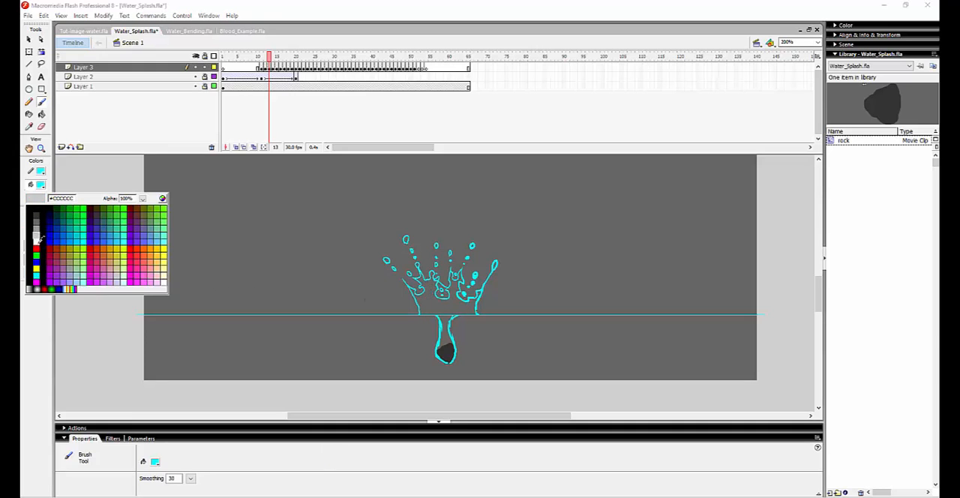
pyautogui.click(31, 249)
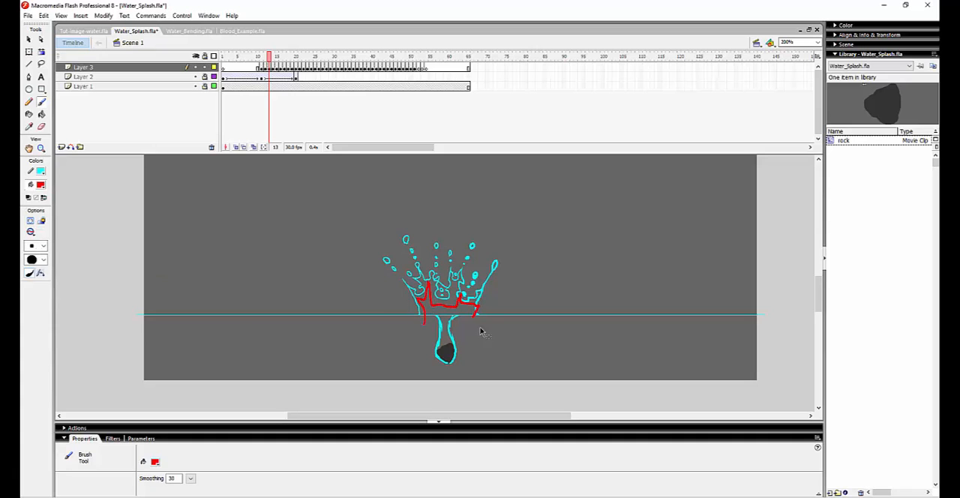
pyautogui.hotkey('ctrl', 'z')
# Go back and forth frame by frame between frames 7 and 14 to examine the rock's fall and its impact with the water.
pyautogui.press('.')
pyautogui.press('.')
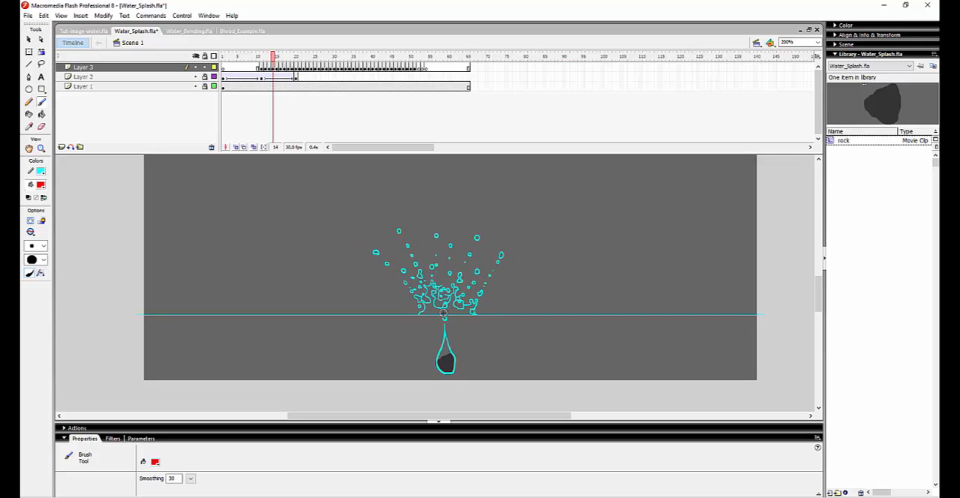
pyautogui.press('.')
pyautogui.press('.')
pyautogui.press('.')
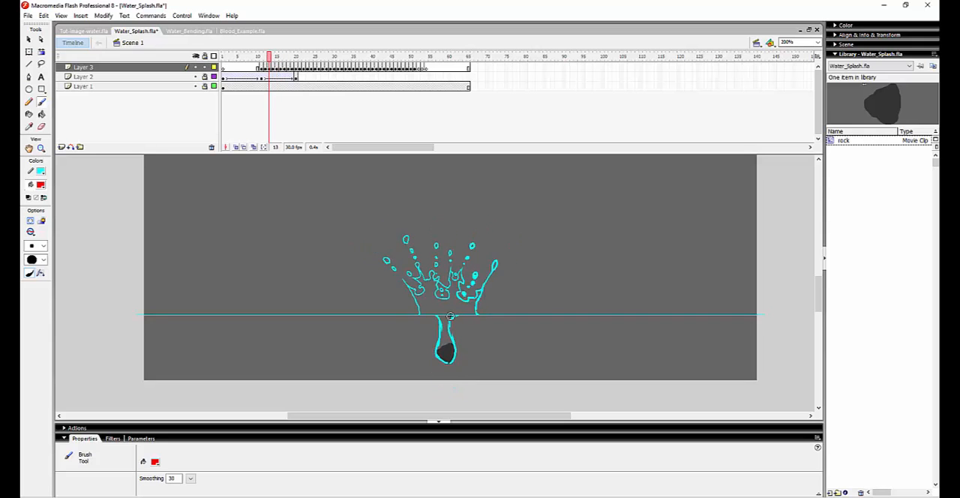
pyautogui.press('.')
pyautogui.press('.')
pyautogui.press('.')
pyautogui.press('.')
pyautogui.press('.')
pyautogui.press('.')
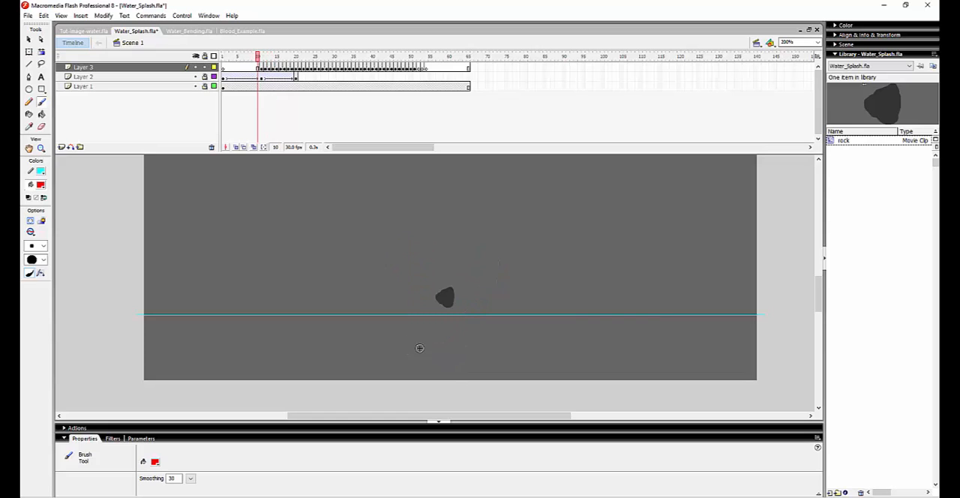
pyautogui.press('.')
pyautogui.press('.')
pyautogui.press('.')
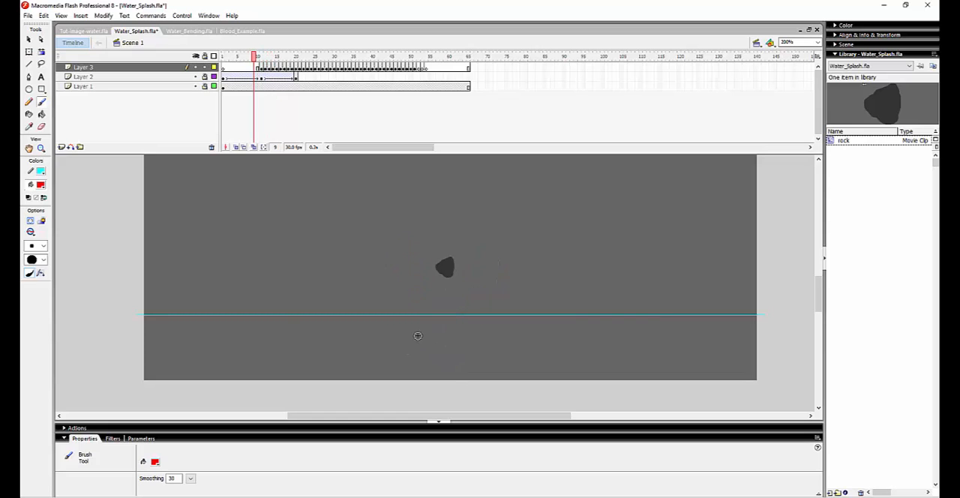
pyautogui.press('.')
pyautogui.press('.')
pyautogui.press('.')
pyautogui.press('.')
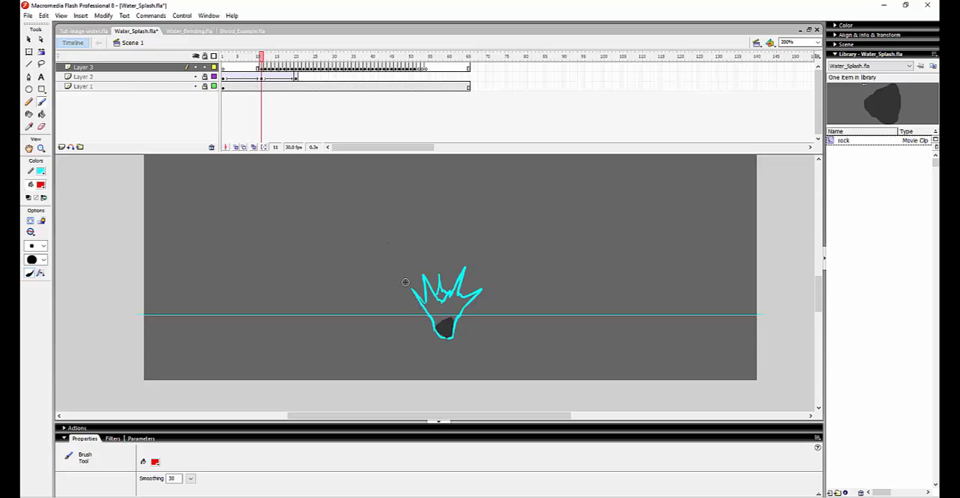
pyautogui.press('.')
pyautogui.press(',')
pyautogui.press('.')
pyautogui.press(',')
pyautogui.press(',')
pyautogui.press(',')
pyautogui.press(',')
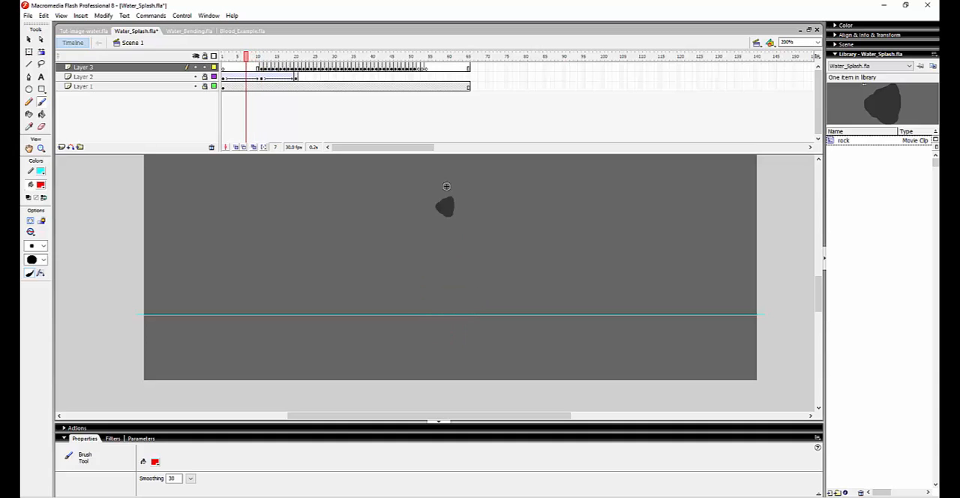
# Try marking frame 12 with red arrows fanning upward from the rock to the splash fingers to show the water's direction.
pyautogui.press('.')
pyautogui.press('.')
pyautogui.press('.')
pyautogui.press('.')
pyautogui.press('.')
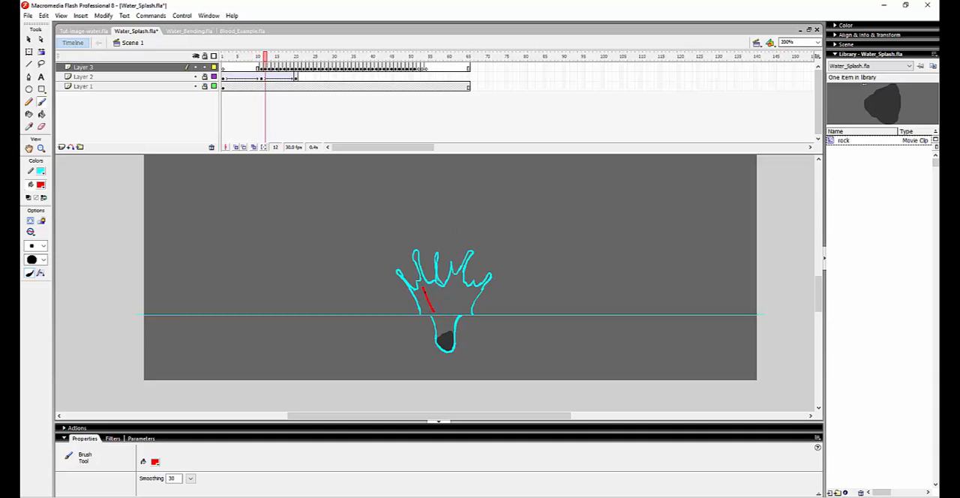
pyautogui.moveTo(454, 310); pyautogui.dragTo(462, 291)
pyautogui.press(',')
pyautogui.press('.')
pyautogui.press(',')
pyautogui.press('.')
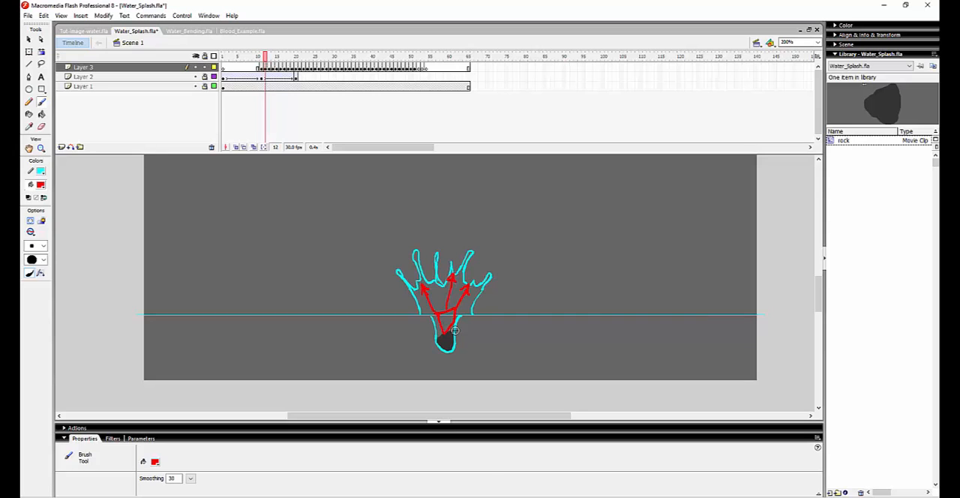
pyautogui.hotkey('ctrl', 'z')
pyautogui.moveTo(445, 308); pyautogui.dragTo(449, 334)
pyautogui.hotkey('ctrl', 'z')
# Mark frame 13 with red arrows pointing inward at the cavity, and frame 14 with crossing red strokes above the rock.
pyautogui.press('.')
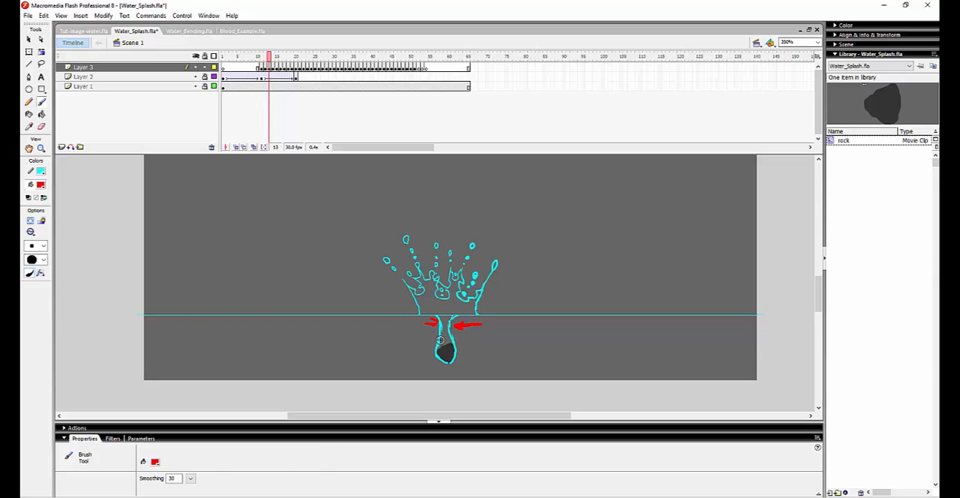
pyautogui.press('.')
pyautogui.press(',')
pyautogui.press('.')
pyautogui.press(',')
pyautogui.press('.')
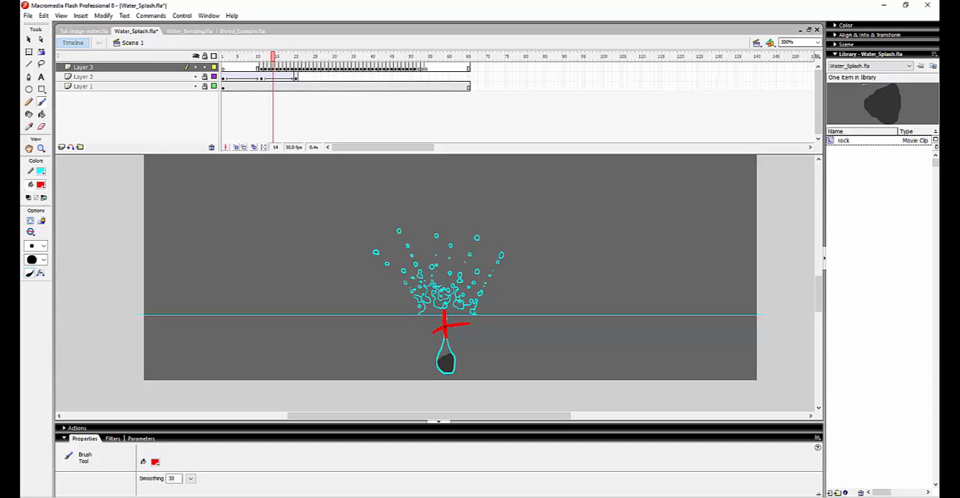
# Follow the central jet and droplets from frame 15 to frame 33, and review the sequence again from frame 8 to frame 20.
pyautogui.press('.')
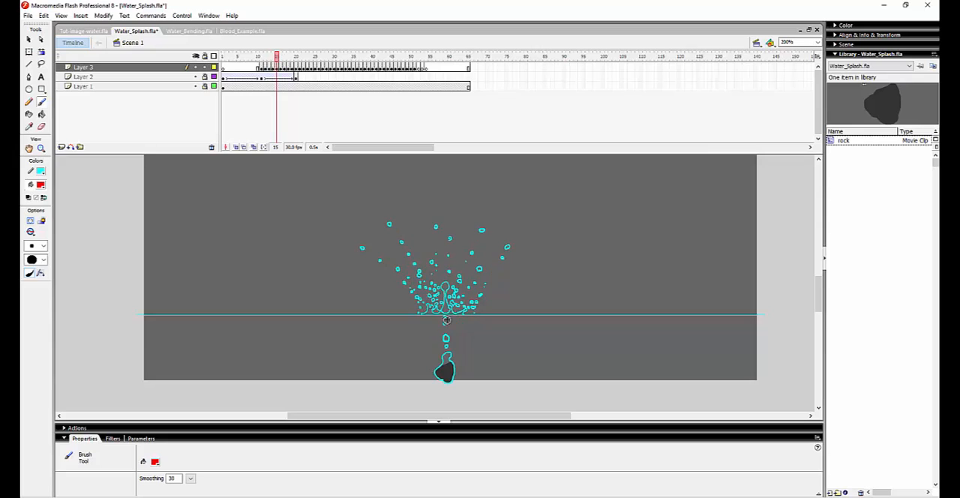
pyautogui.press('.')
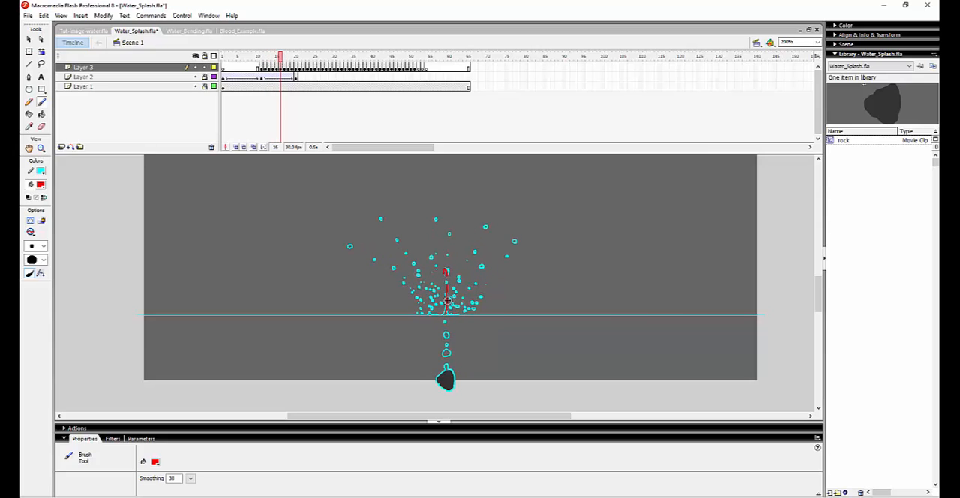
pyautogui.press('.')
pyautogui.press('.')
pyautogui.press('.')
pyautogui.press('.')
pyautogui.press('.')
pyautogui.press('.')
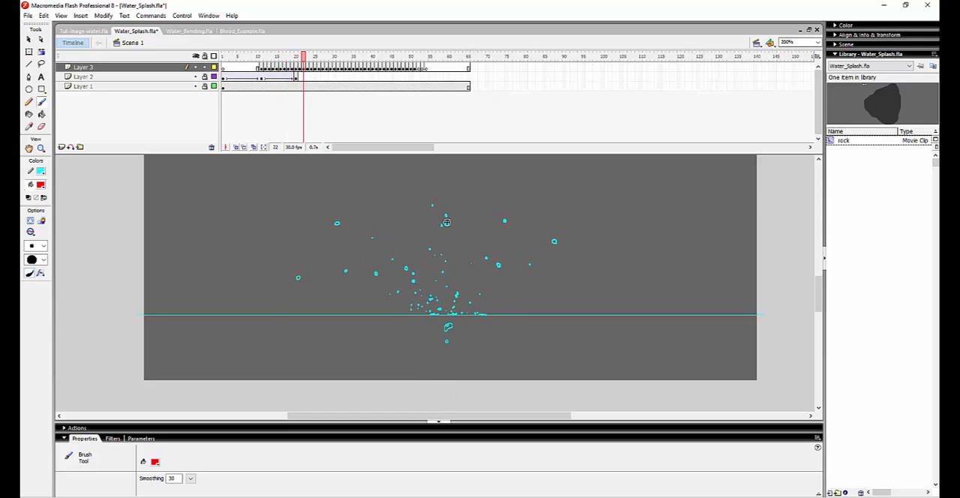
pyautogui.press('.')
pyautogui.press('.')
pyautogui.press('.')
pyautogui.press('.')
pyautogui.press('.')
pyautogui.press('.')
pyautogui.press('.')
pyautogui.press('.')
pyautogui.press('.')
pyautogui.press('.')
pyautogui.press('.')
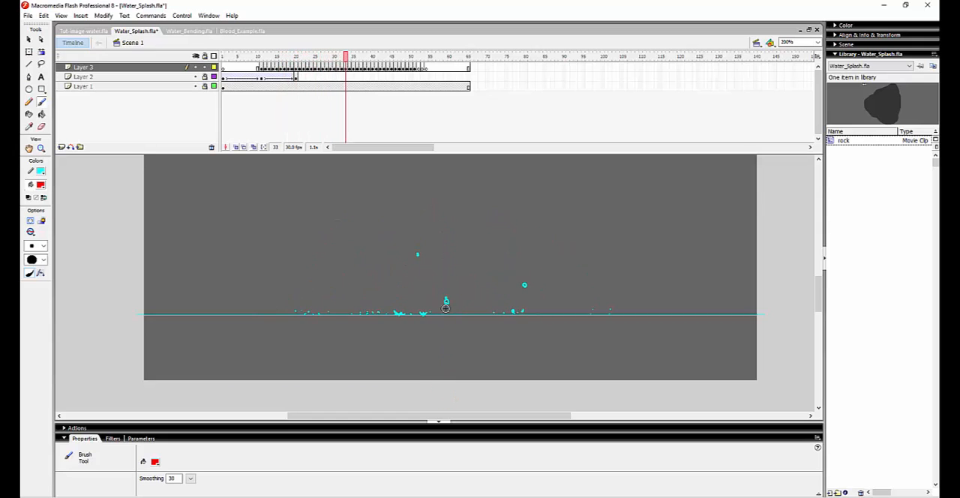
pyautogui.press(',')
pyautogui.press(',')
pyautogui.press(',')
pyautogui.press(',')
pyautogui.press(',')
pyautogui.press(',')
pyautogui.press(',')
pyautogui.press(',')
pyautogui.press(',')
pyautogui.press(',')
pyautogui.press(',')
pyautogui.press(',')
pyautogui.press(',')
pyautogui.press(',')
pyautogui.press(',')
pyautogui.press(',')
pyautogui.press(',')
pyautogui.press(',')
pyautogui.press(',')
pyautogui.press(',')
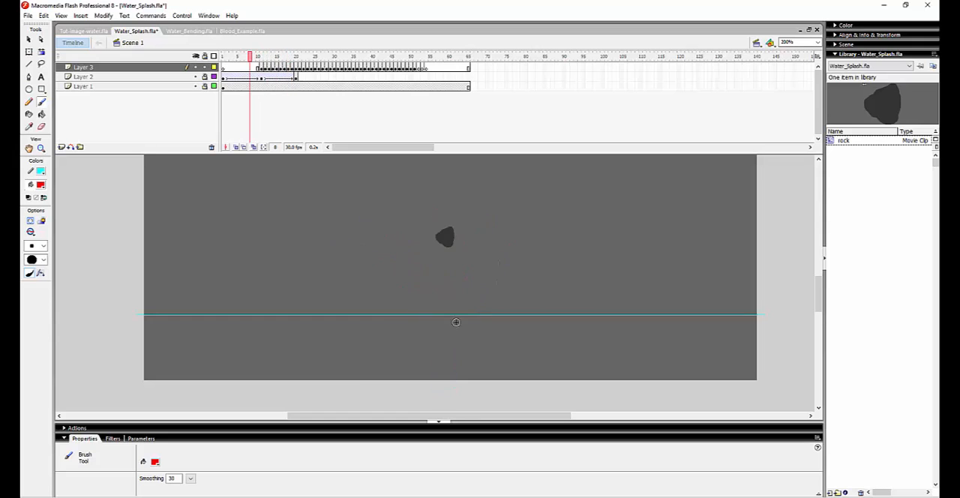
pyautogui.press('.')
pyautogui.press('.')
pyautogui.press('.')
pyautogui.press('.')
pyautogui.press('.')
pyautogui.press('.')
pyautogui.press('.')
pyautogui.press('.')
pyautogui.press('.')
pyautogui.press('.')
pyautogui.press('.')
pyautogui.press('.')
pyautogui.press('.')
pyautogui.press('.')
pyautogui.press('.')
pyautogui.press('.')
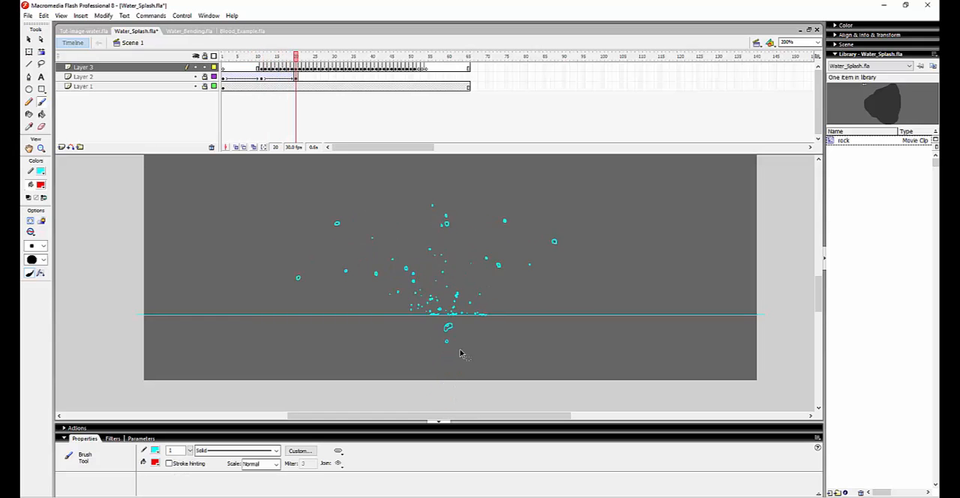
# Undo the red annotation strokes on frames 14, 13 and 12.
pyautogui.press(',')
pyautogui.press(',')
pyautogui.press(',')
pyautogui.press(',')
pyautogui.press(',')
pyautogui.press(',')
pyautogui.press(',')
pyautogui.press(',')
pyautogui.press(',')
pyautogui.press(',')
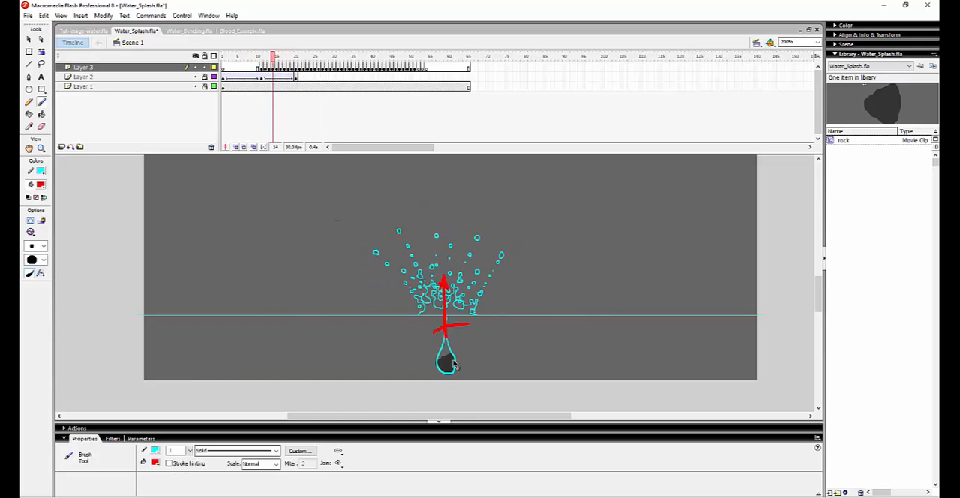
pyautogui.hotkey('ctrl', 'z')
pyautogui.hotkey('ctrl', 'z')
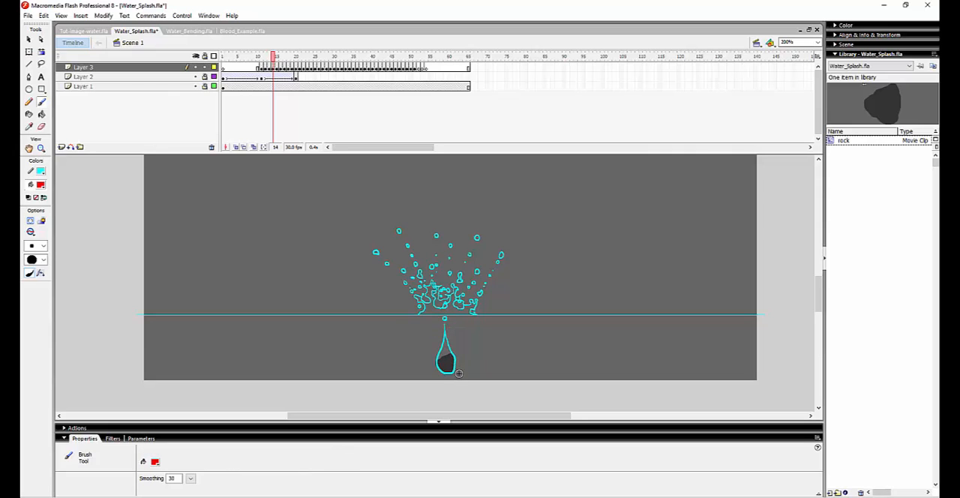
pyautogui.press(',')
pyautogui.press(',')
pyautogui.press('.')
pyautogui.press(',')
pyautogui.press('.')
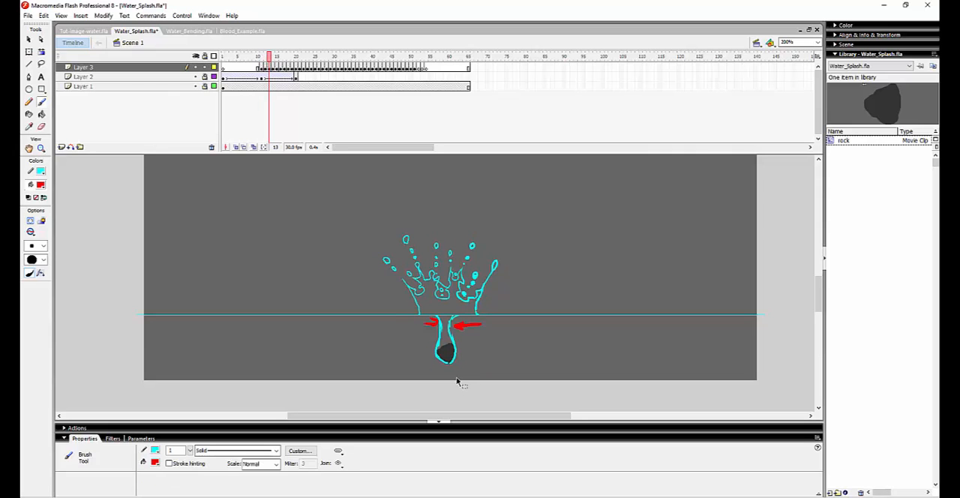
pyautogui.press(',')
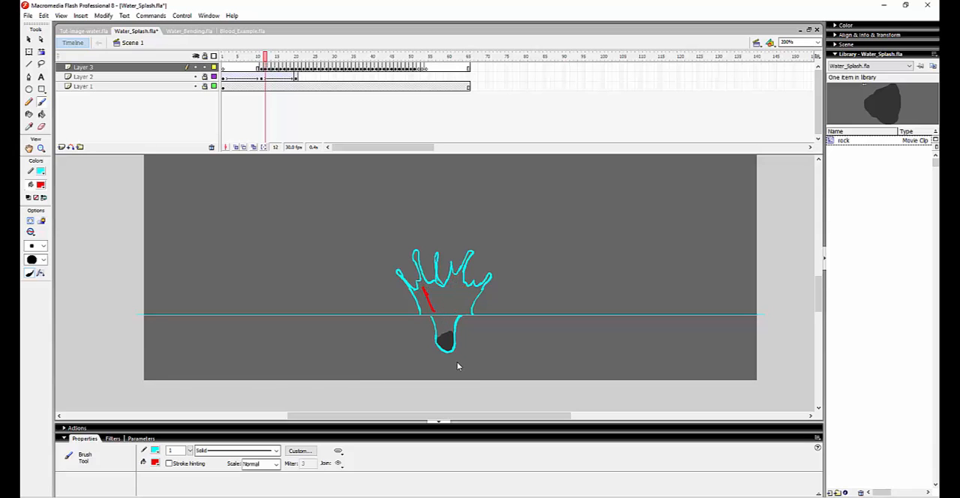
pyautogui.hotkey('ctrl', 'z')
pyautogui.hotkey('ctrl', 'z')
# Flip repeatedly through the first impact frames up to frame 16 to examine how the splash fingers break into droplets.
pyautogui.press(',')
pyautogui.press(',')
pyautogui.press('.')
pyautogui.press('.')
pyautogui.press('.')
pyautogui.press('.')
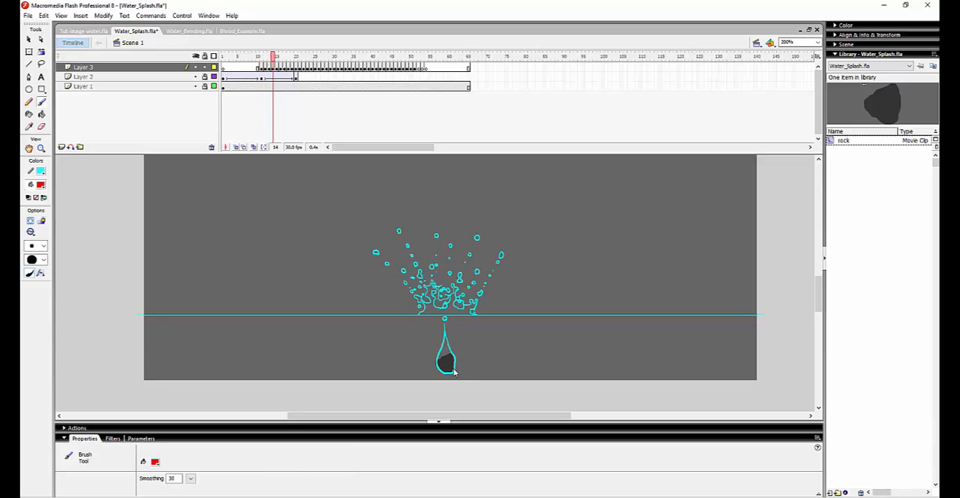
pyautogui.press(',')
pyautogui.press(',')
pyautogui.press('.')
pyautogui.press('.')
pyautogui.press('.')
pyautogui.press(',')
pyautogui.press(',')
pyautogui.press('.')
pyautogui.press('.')
pyautogui.press('.')
pyautogui.press(',')
pyautogui.press(',')
pyautogui.press('.')
pyautogui.press('.')
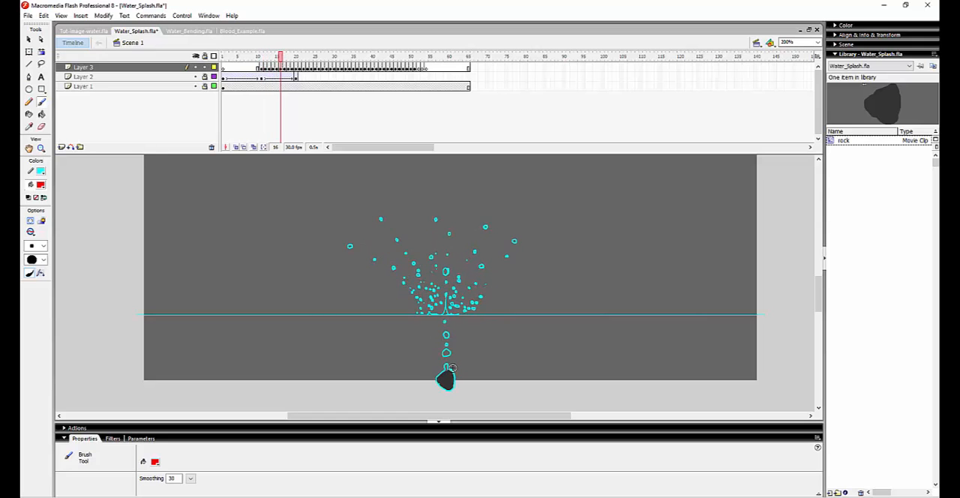
pyautogui.press('.')
pyautogui.press('.')
pyautogui.press(',')
pyautogui.press(',')
pyautogui.press(',')
pyautogui.press('.')
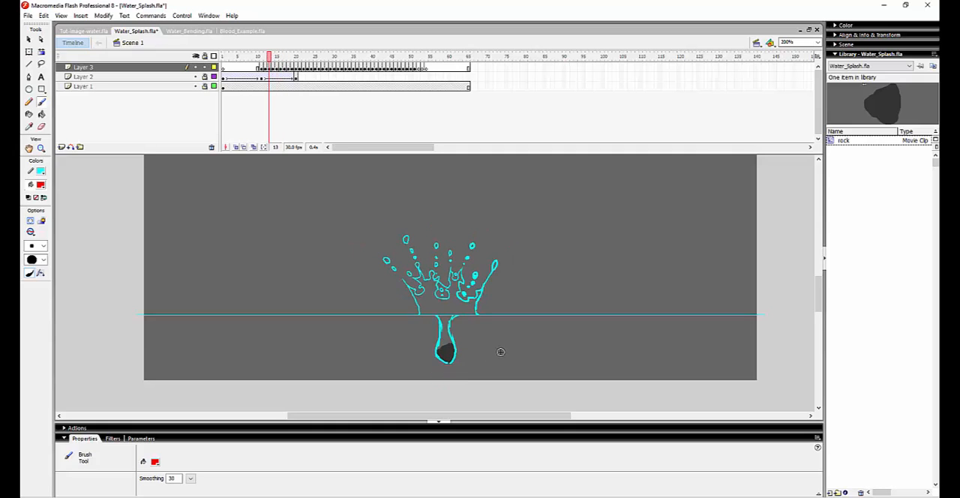
# Go back and forth between frames 13 and 17 to examine the cavity closing and separating into bubbles below the waterline.
pyautogui.press(',')
pyautogui.press('.')
pyautogui.press('.')
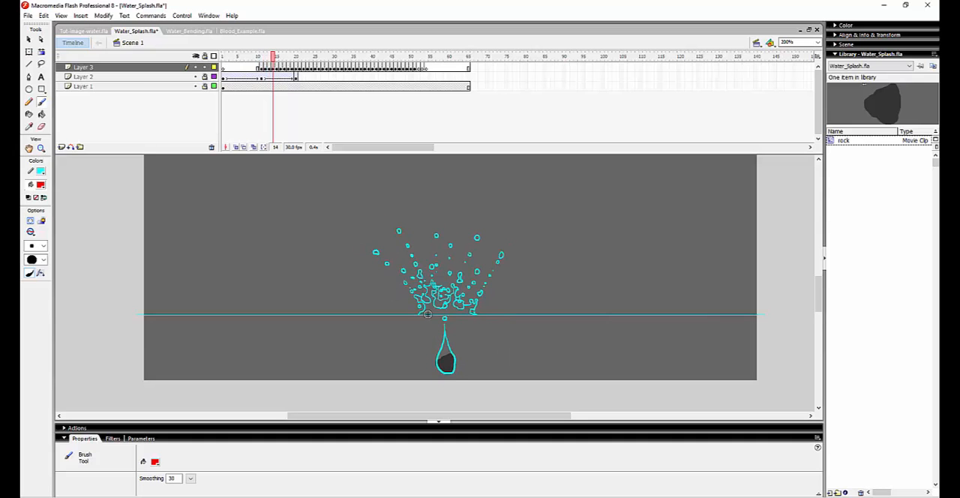
pyautogui.press(',')
pyautogui.press(',')
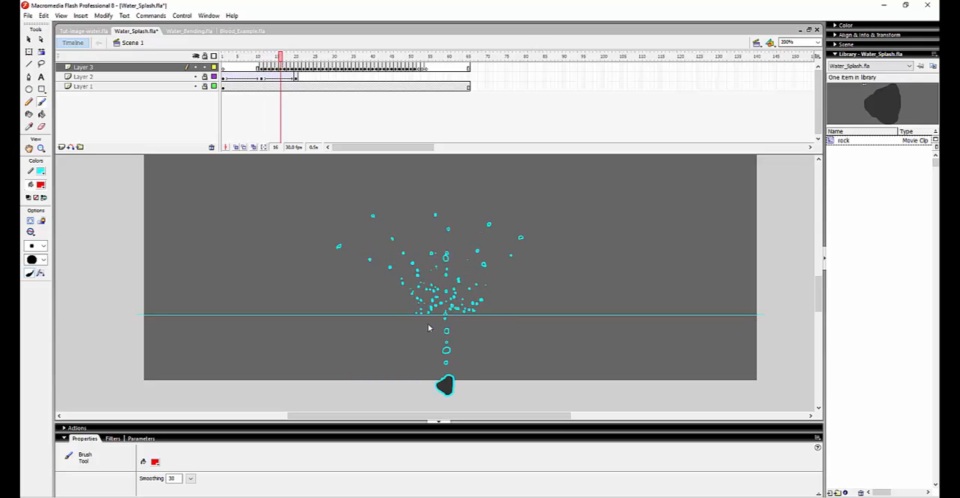
pyautogui.press('.')
pyautogui.press('.')
pyautogui.press(',')
pyautogui.press(',')
pyautogui.press(',')
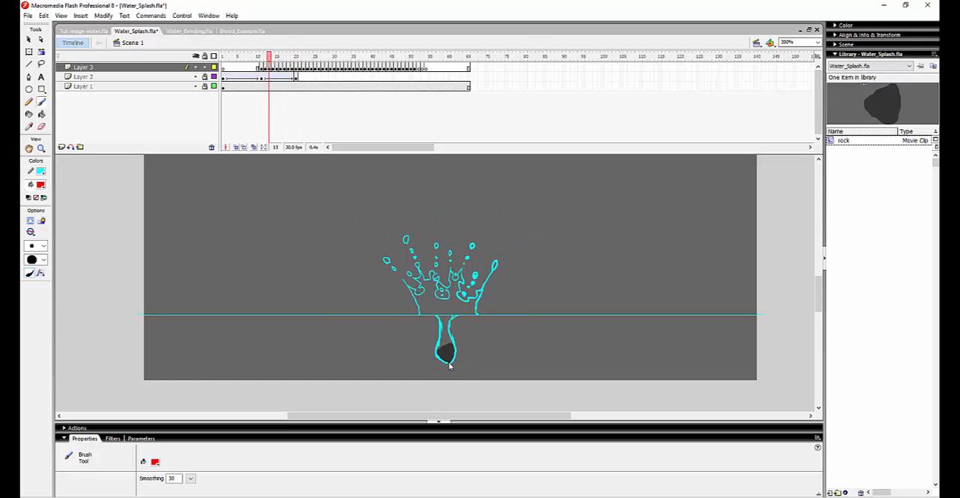
pyautogui.press('.')
pyautogui.press('.')
pyautogui.press('.')
pyautogui.press('.')
pyautogui.press('.')
pyautogui.press('.')
pyautogui.press(',')
pyautogui.press(',')
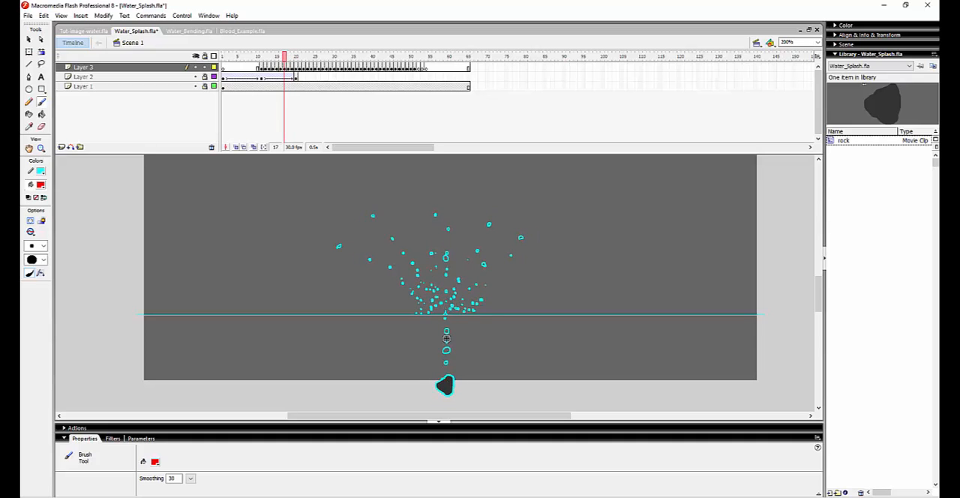
# Step back and forth between frames 17 and 13 to examine the bubble trail between the sinking rock and the waterline.
pyautogui.press(',')
pyautogui.press(',')
pyautogui.press(',')
pyautogui.press('.')
pyautogui.press('.')
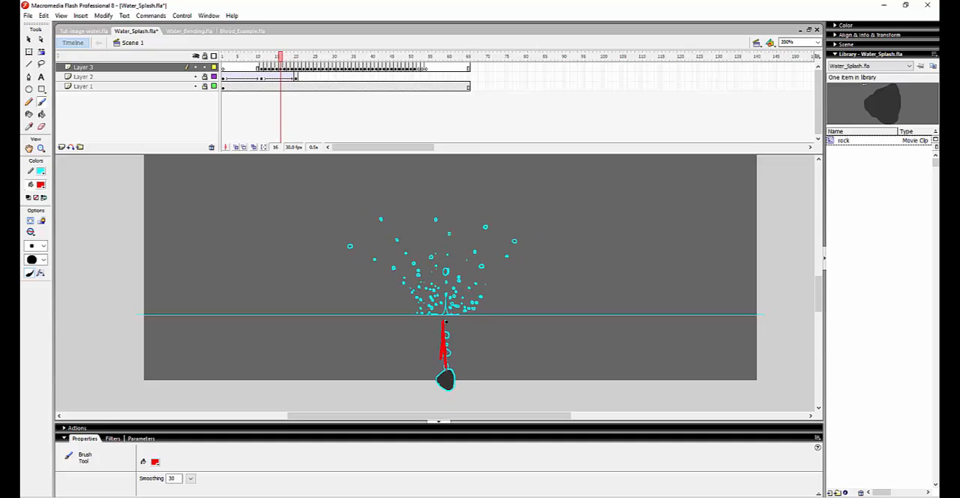
pyautogui.press(',')
pyautogui.press(',')
pyautogui.press(',')
pyautogui.press(',')
pyautogui.press(',')
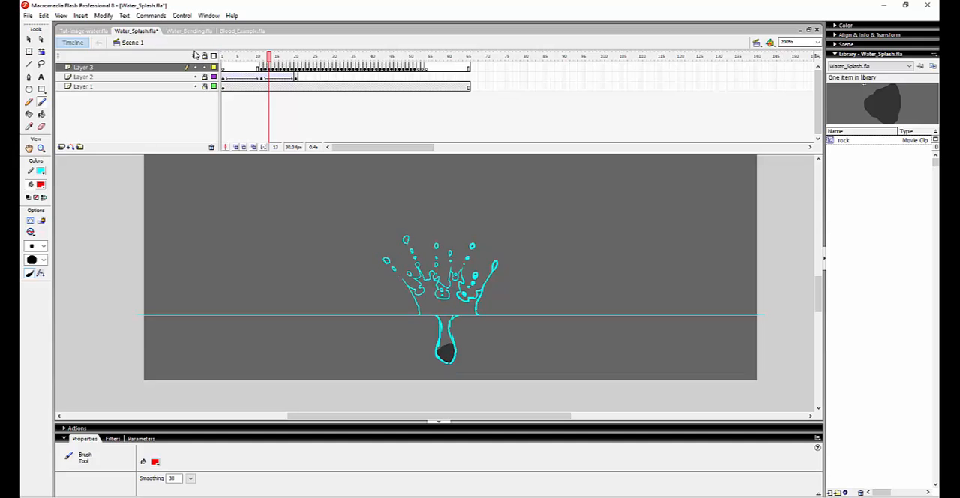
# Follow the splash droplets from frame 13 to frame 20, and go back to frame 12.
pyautogui.press('.')
pyautogui.press('.')
pyautogui.press('.')
pyautogui.press('.')
pyautogui.press('.')
pyautogui.press('.')
pyautogui.press('.')
pyautogui.press('.')
pyautogui.press('.')
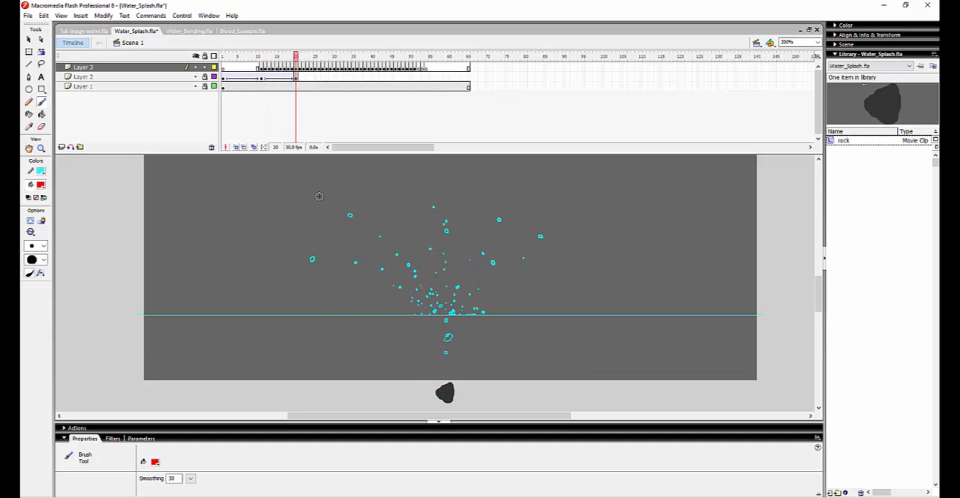
pyautogui.press(',')
pyautogui.press(',')
pyautogui.press(',')
pyautogui.press(',')
pyautogui.press(',')
# Follow the droplets falling to the water surface up to frame 29, and return to the impact at frame 11.
pyautogui.press(',')
pyautogui.press(',')
pyautogui.press(',')
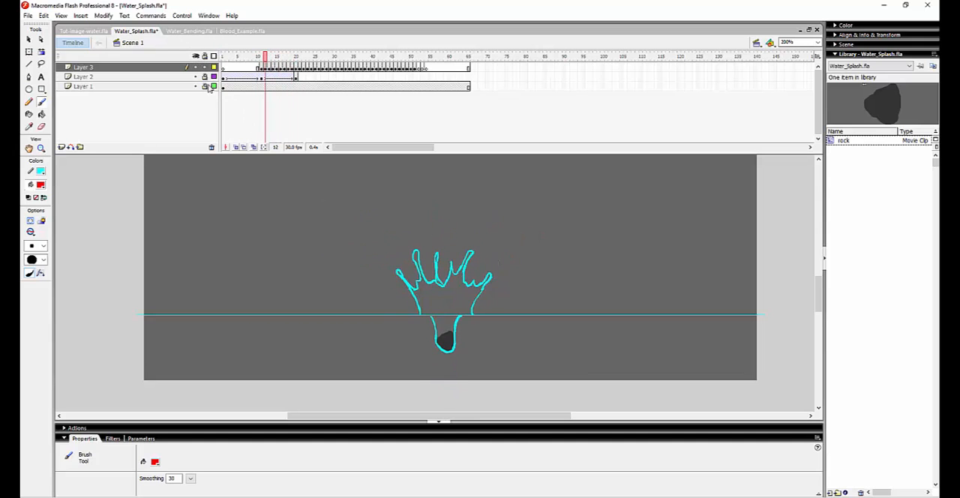
pyautogui.press('.')
pyautogui.press('.')
pyautogui.press('.')
pyautogui.press('.')
pyautogui.press('.')
pyautogui.press('.')
pyautogui.press('.')
pyautogui.press('.')
pyautogui.press('.')
pyautogui.press('.')
pyautogui.press('.')
pyautogui.press('.')
pyautogui.press('.')
pyautogui.press('.')
pyautogui.press('.')
pyautogui.press('.')
pyautogui.press('.')
pyautogui.press('.')
pyautogui.press(',')
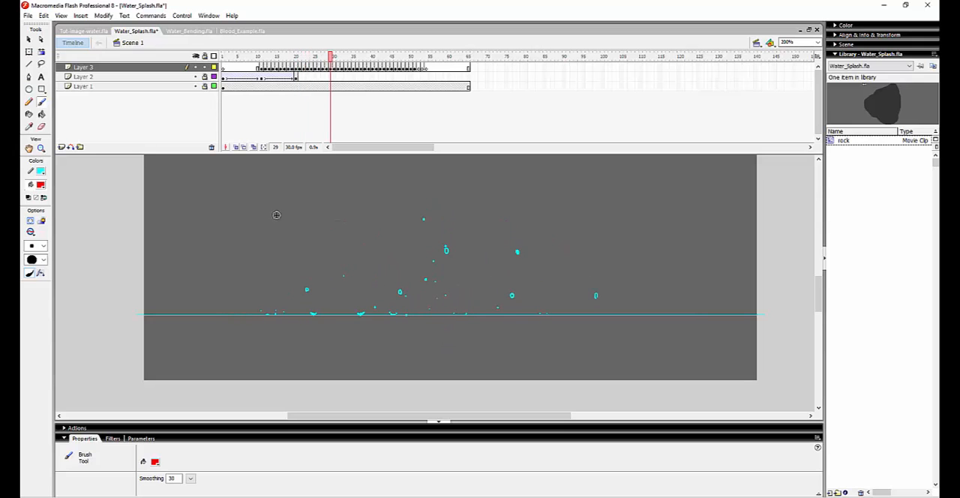
pyautogui.press(',')
pyautogui.press(',')
pyautogui.press(',')
pyautogui.press(',')
pyautogui.press(',')
pyautogui.press(',')
pyautogui.press(',')
pyautogui.press(',')
pyautogui.press(',')
pyautogui.press(',')
pyautogui.press(',')
pyautogui.press(',')
pyautogui.press(',')
pyautogui.press(',')
pyautogui.press(',')
pyautogui.press(',')
pyautogui.press(',')
pyautogui.press(',')
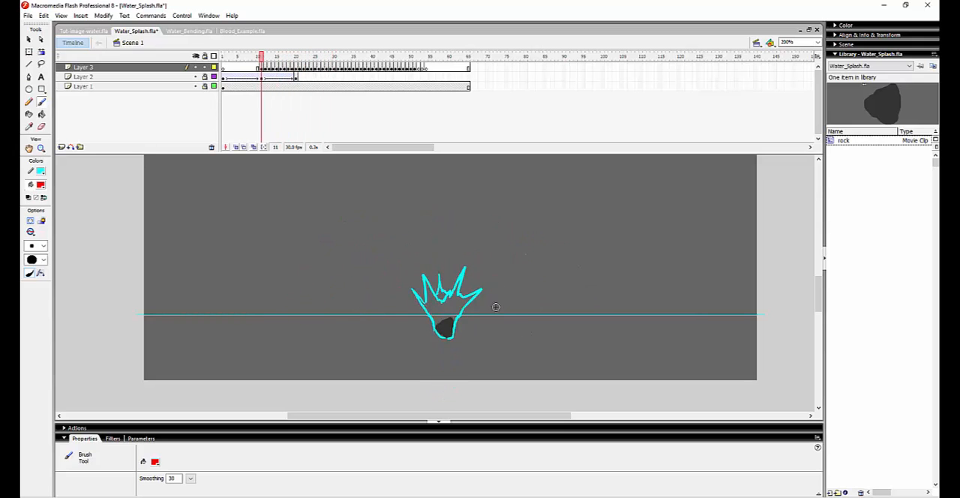
# Flip through frames 11 to 15 to examine how the splash fingers spread outward and break apart.
pyautogui.press('.')
pyautogui.press('.')
pyautogui.press('.')
pyautogui.press('.')
pyautogui.press('.')
pyautogui.press('.')
pyautogui.press(',')
pyautogui.press(',')
pyautogui.press(',')
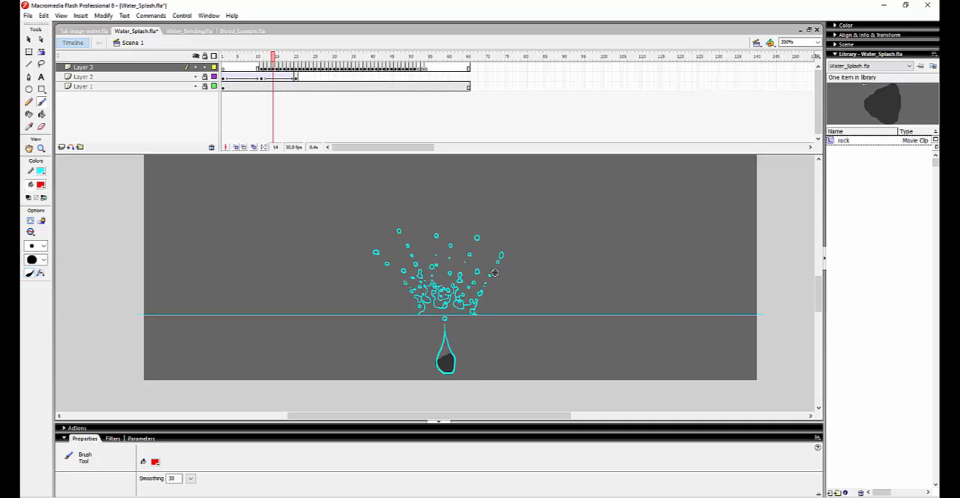
pyautogui.press(',')
pyautogui.press('.')
pyautogui.press('.')
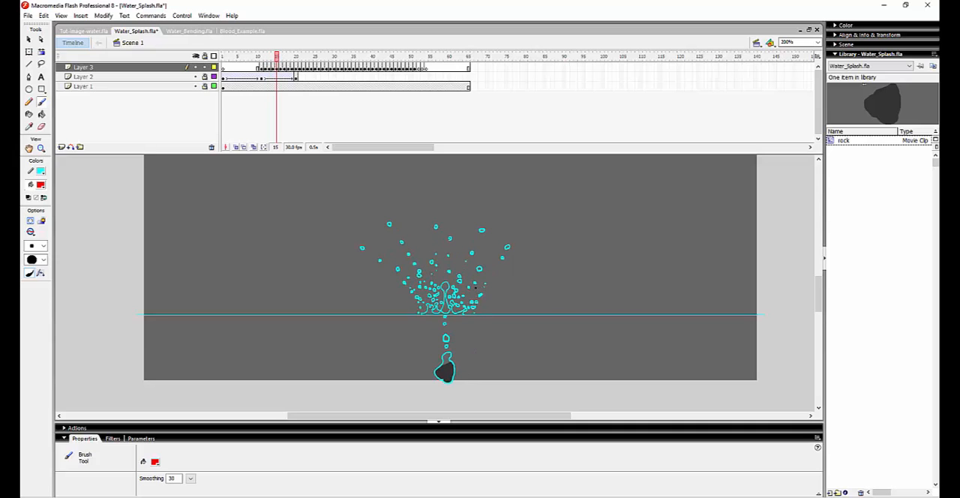
# Undo the last red brush strokes and compare the droplets on the frames around frame 15.
pyautogui.hotkey('ctrl', 'z')
pyautogui.hotkey('ctrl', 'z')
pyautogui.press(',')
pyautogui.press('.')
pyautogui.press('.')
pyautogui.press(',')
pyautogui.press(',')
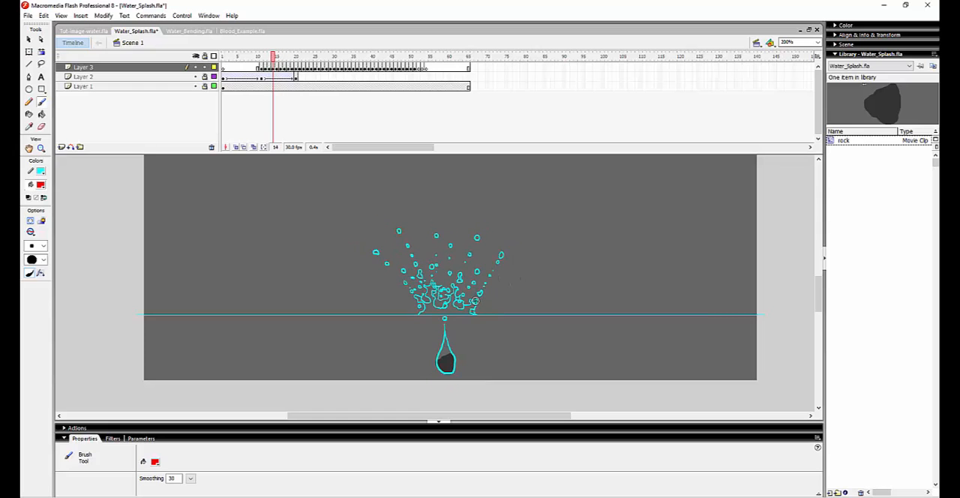
# Brush a red arrow on frame 13 showing the water shooting up and outward from the crown, and undo the strokes.
pyautogui.press(',')
pyautogui.moveTo(458, 324)
pyautogui.mouseDown()
pyautogui.moveTo(454, 279)
pyautogui.moveTo(420, 315)
pyautogui.moveTo(507, 240)
pyautogui.mouseUp()
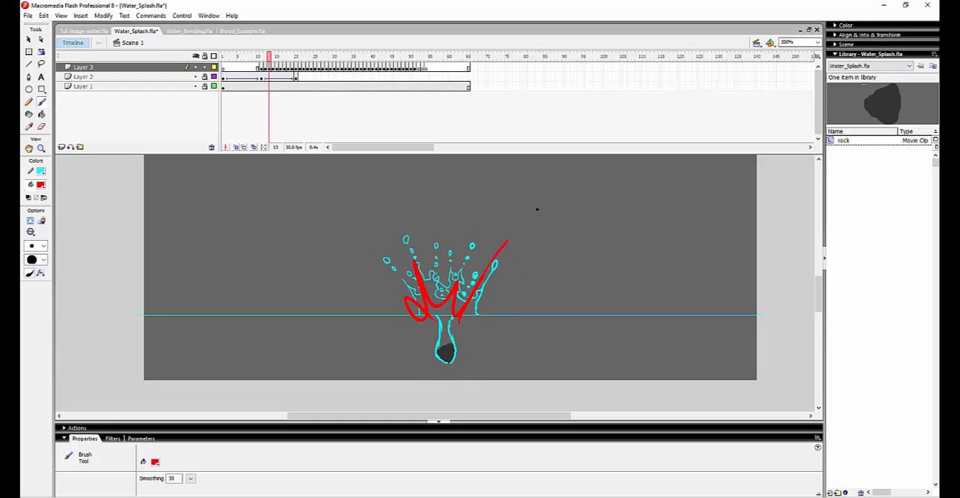
pyautogui.moveTo(537, 210); pyautogui.dragTo(592, 158)
pyautogui.moveTo(573, 203); pyautogui.dragTo(531, 246)
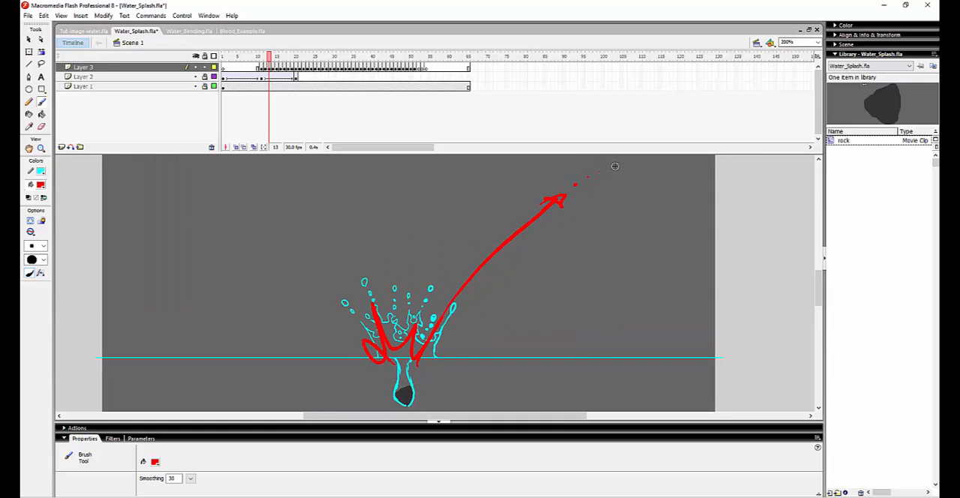
pyautogui.hotkey('ctrl', 'z')
pyautogui.hotkey('ctrl', 'z')
pyautogui.hotkey('ctrl', 'z')
pyautogui.hotkey('ctrl', 'z')
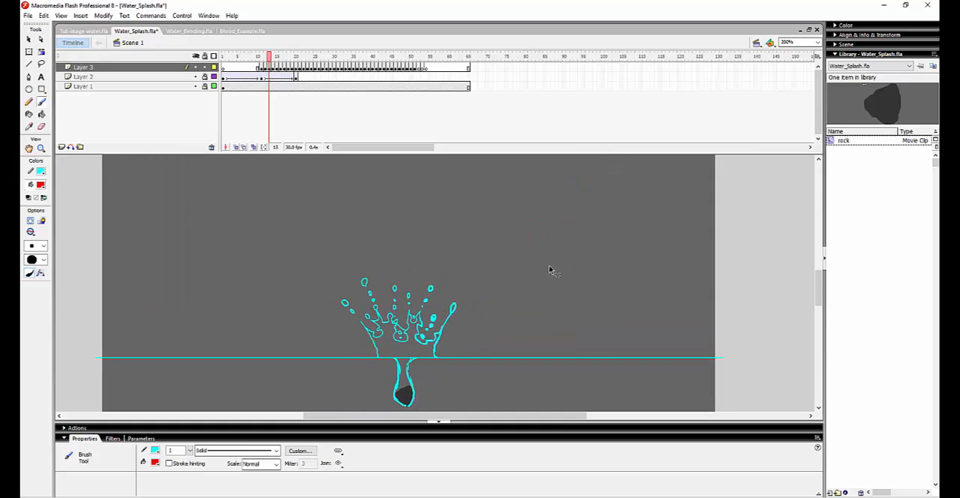
# Flip repeatedly through frames 12 to 17 to examine the path of the outermost droplets.
pyautogui.press(',')
pyautogui.press('.')
pyautogui.moveTo(471, 351); pyautogui.dragTo(518, 317)
pyautogui.press(',')
pyautogui.press('.')
pyautogui.press('.')
pyautogui.press(',')
pyautogui.press(',')
pyautogui.press('.')
pyautogui.press('.')
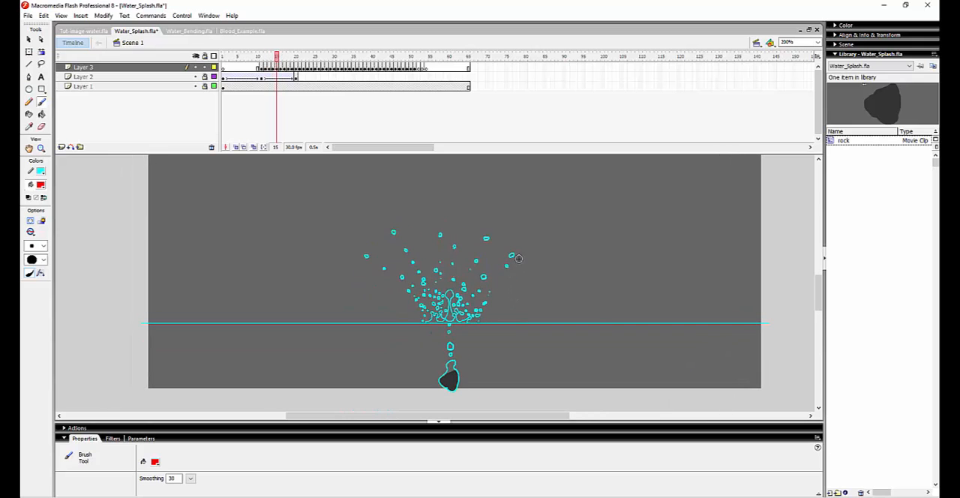
pyautogui.press('.')
# Brush several red arcs on frame 17 showing the rise and fall of the outer droplets, undoing each one.
pyautogui.moveTo(497, 290)
pyautogui.mouseDown()
pyautogui.moveTo(538, 235)
pyautogui.moveTo(590, 257)
pyautogui.moveTo(605, 306)
pyautogui.mouseUp()
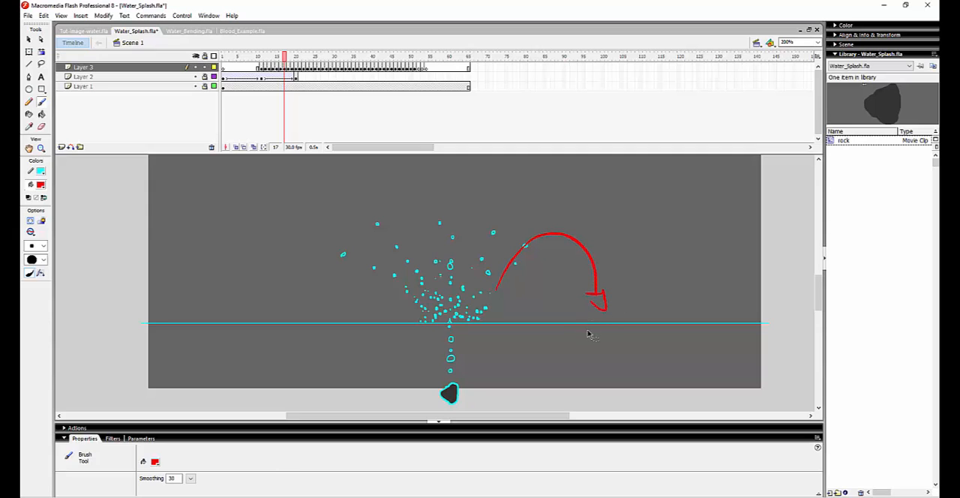
pyautogui.hotkey('ctrl', 'z')
pyautogui.moveTo(484, 298)
pyautogui.mouseDown()
pyautogui.moveTo(556, 228)
pyautogui.moveTo(583, 268)
pyautogui.mouseUp()
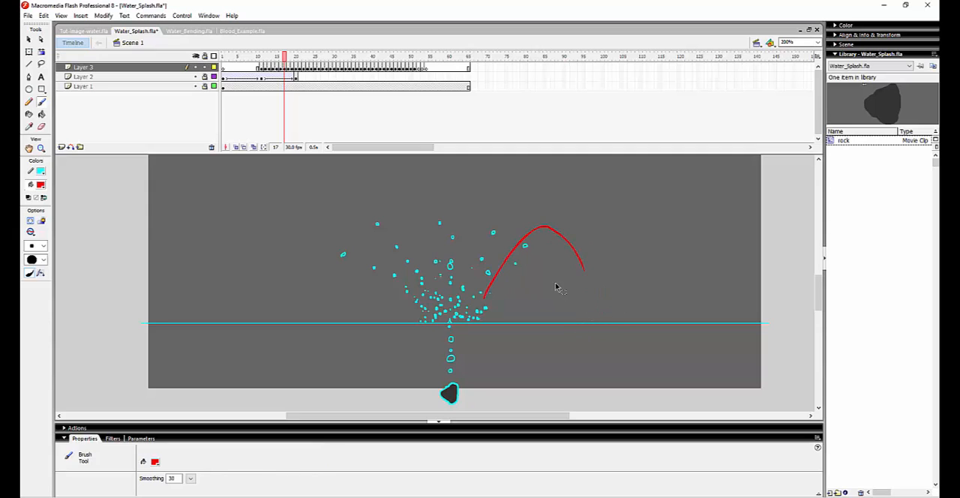
pyautogui.hotkey('ctrl', 'z')
pyautogui.moveTo(494, 303); pyautogui.dragTo(583, 250)
pyautogui.hotkey('ctrl', 'z')
pyautogui.moveTo(485, 304)
pyautogui.mouseDown()
pyautogui.moveTo(594, 241)
pyautogui.moveTo(630, 309)
pyautogui.moveTo(631, 286)
pyautogui.mouseUp()
pyautogui.hotkey('ctrl', 'z')
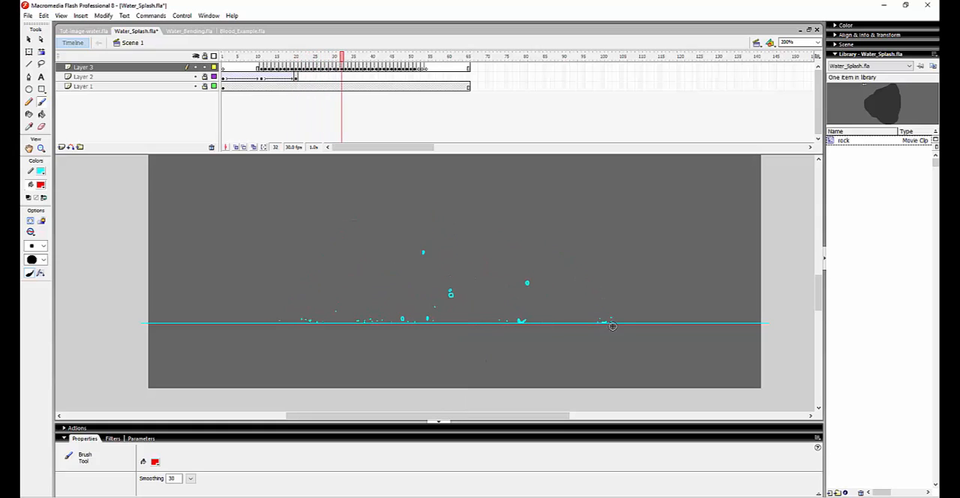
# Go back from frame 32 to frame 14, and scrub forward to frame 30 to review the falling droplets.
pyautogui.press(',')
pyautogui.press(',')
pyautogui.press(',')
pyautogui.press(',')
pyautogui.press(',')
pyautogui.press(',')
pyautogui.press(',')
pyautogui.press(',')
pyautogui.press(',')
pyautogui.press(',')
pyautogui.press(',')
pyautogui.press(',')
pyautogui.press(',')
pyautogui.press(',')
pyautogui.press(',')
pyautogui.press(',')
pyautogui.press(',')
pyautogui.press(',')
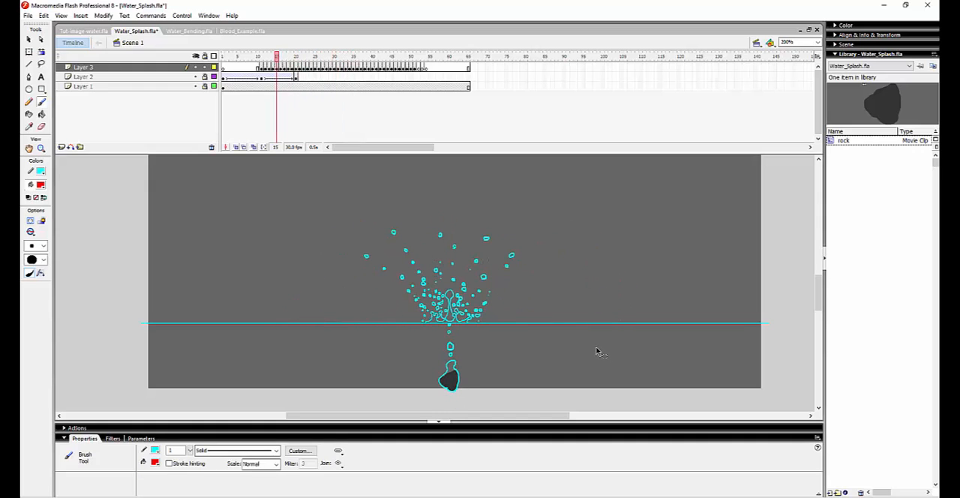
pyautogui.press(',')
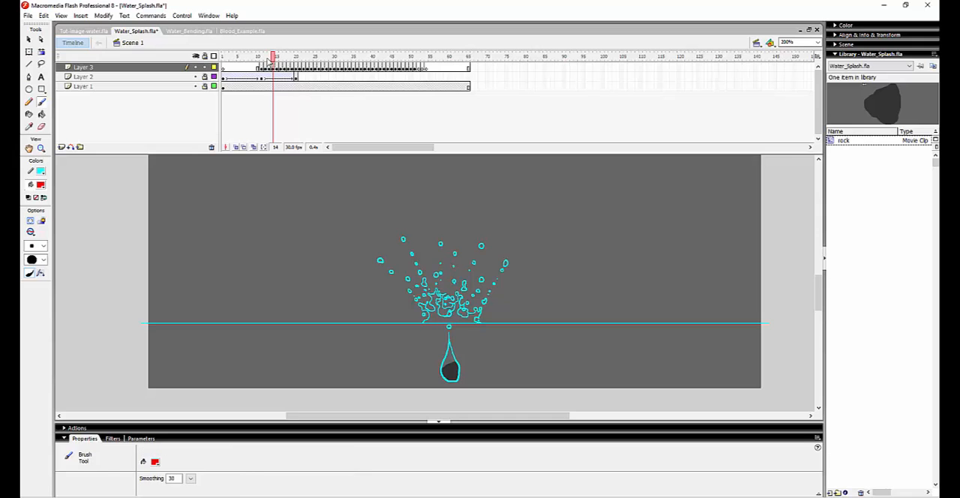
pyautogui.moveTo(273, 57); pyautogui.dragTo(337, 59)
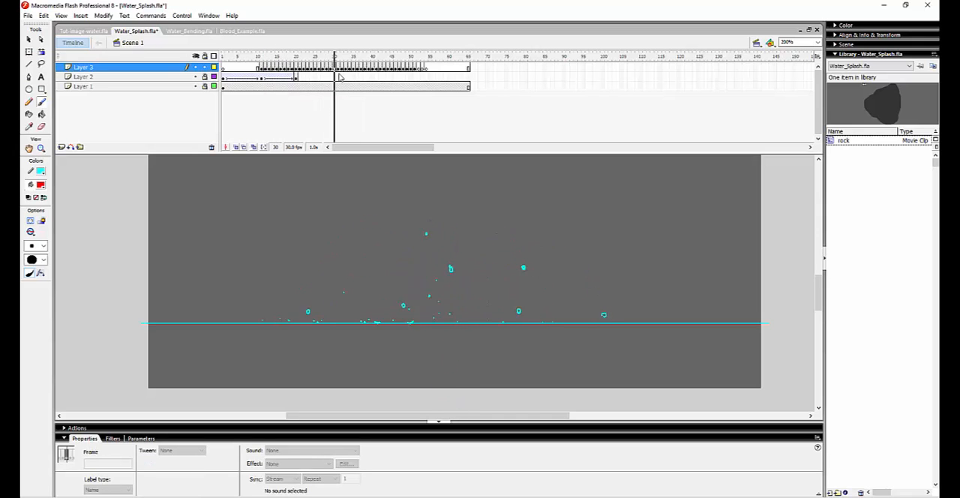
# Open the Water_Bending.fla document, enlarge the stick figure to 200%, and scrub the animation to frame 14.
pyautogui.click(192, 32)
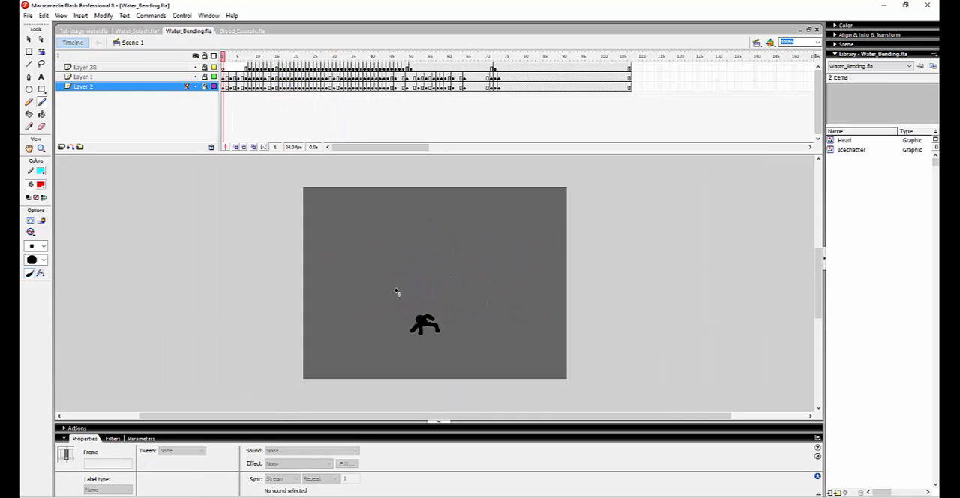
pyautogui.press('z')
pyautogui.click(448, 320)
pyautogui.moveTo(417, 307); pyautogui.dragTo(478, 336)
pyautogui.moveTo(224, 58); pyautogui.dragTo(273, 124)
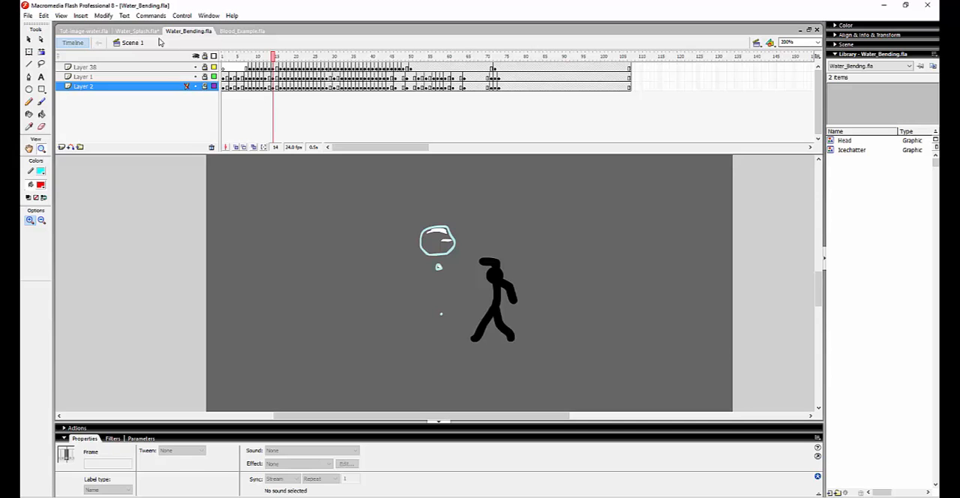
# Compare the splash at frame 14 of Water_Splash.fla with the Water_Bending.fla animation, playing the latter from frame 7.
pyautogui.click(136, 31)
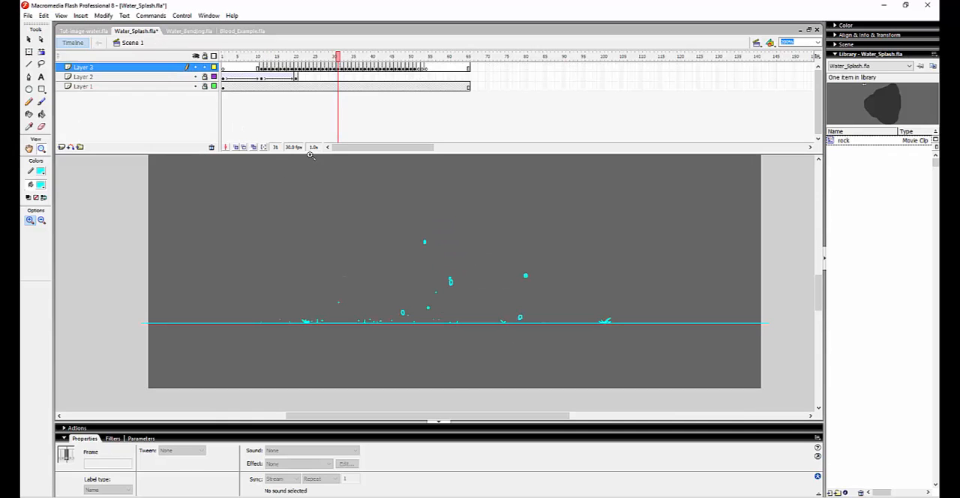
pyautogui.moveTo(303, 56); pyautogui.dragTo(273, 58)
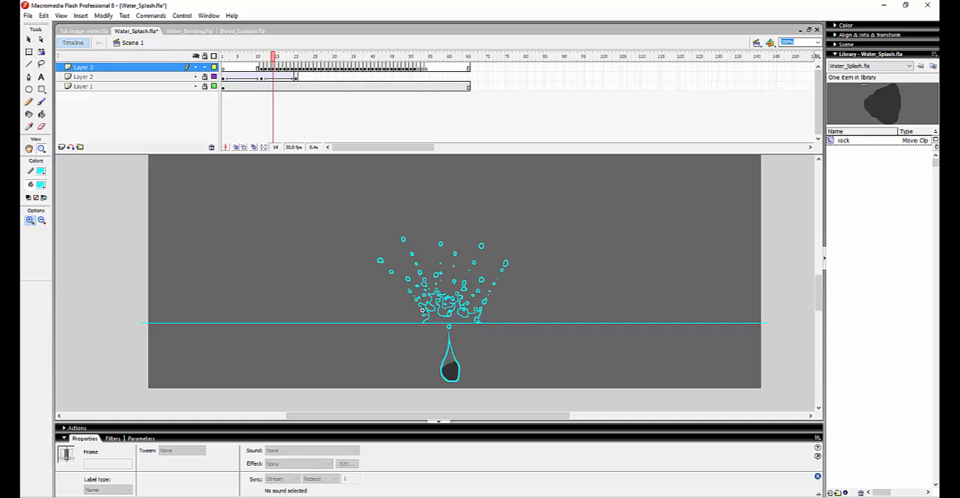
pyautogui.click(187, 32)
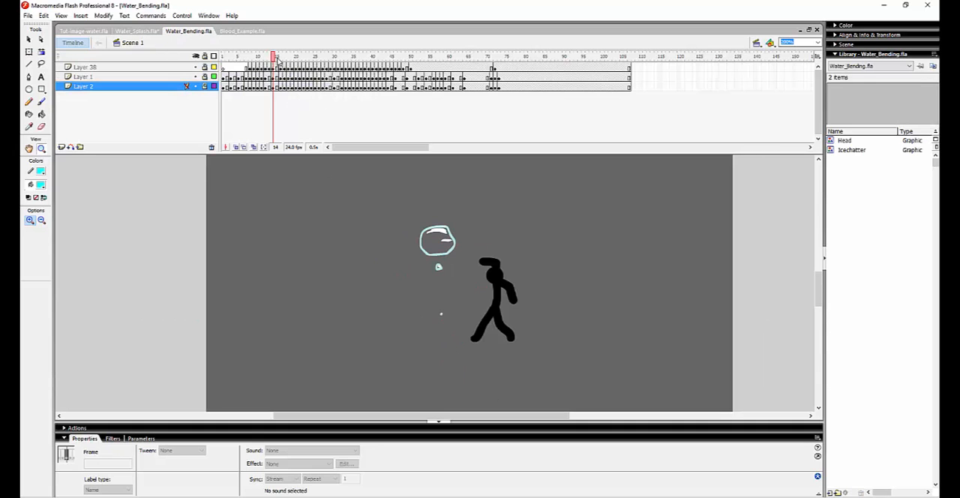
pyautogui.moveTo(275, 58); pyautogui.dragTo(246, 112)
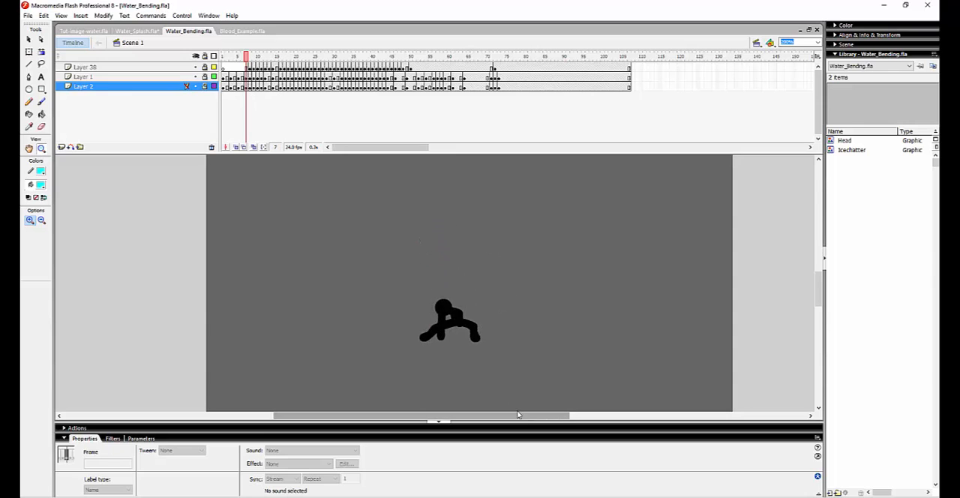
pyautogui.press('Return')
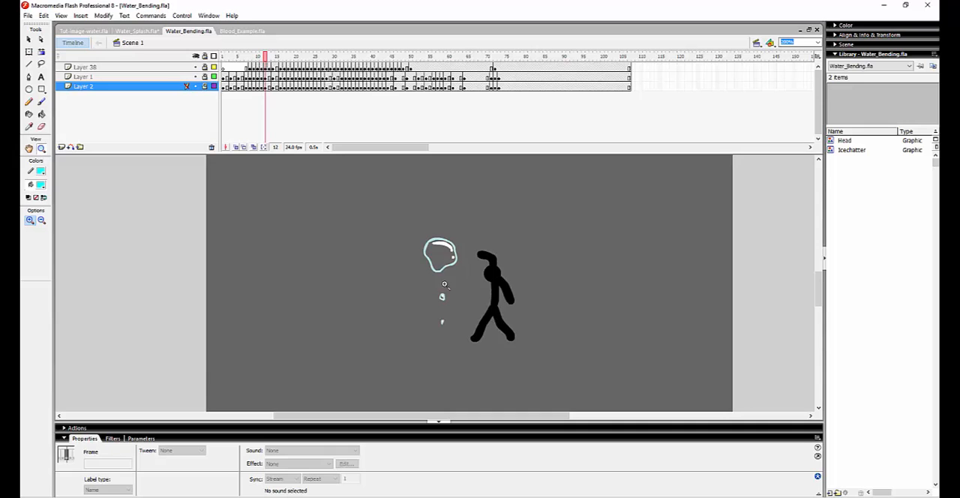
# Examine the floating water blob and its trailing drops at 400% from frame 12 onward.
pyautogui.click(442, 250)
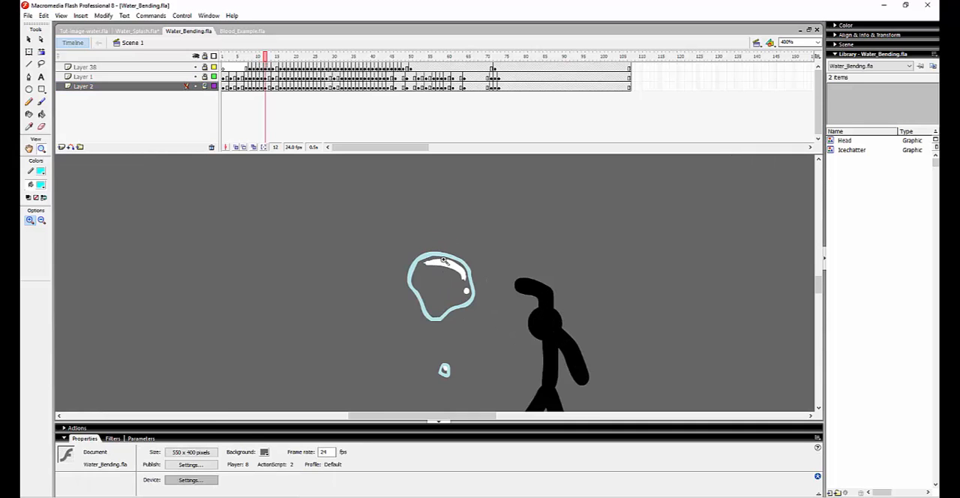
pyautogui.moveTo(438, 372); pyautogui.dragTo(414, 324)
pyautogui.press(',')
pyautogui.press('.')
# Follow the water blob and the stick figure together at 200% up to frame 24.
pyautogui.press('.')
pyautogui.press('.')
pyautogui.press('.')
pyautogui.press('.')
pyautogui.press('.')
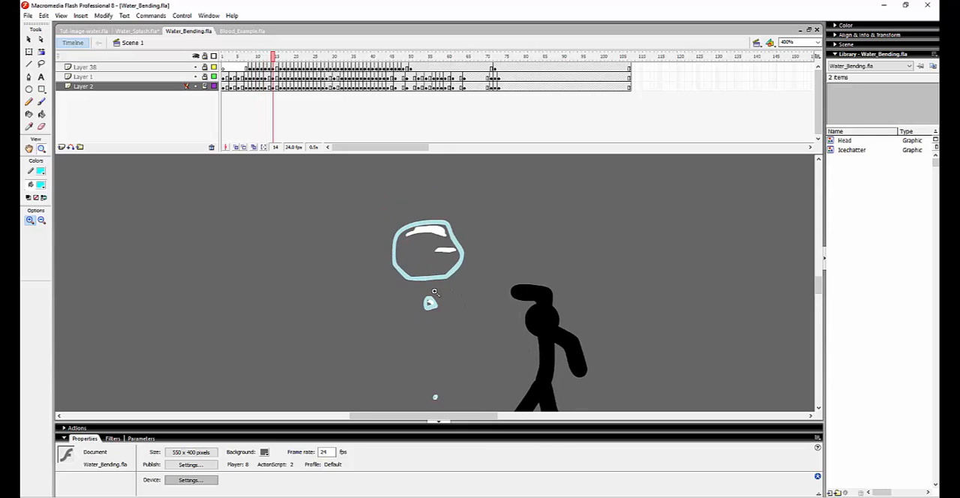
pyautogui.keyDown('alt'); pyautogui.click(417, 314); pyautogui.keyUp('alt')
pyautogui.moveTo(419, 339)
pyautogui.mouseDown()
pyautogui.moveTo(440, 306)
pyautogui.moveTo(430, 330)
pyautogui.mouseUp()
pyautogui.press('.')
pyautogui.press('.')
pyautogui.press('.')
pyautogui.press('.')
# Follow the thrown water to its ground splash at frame 28, and go back to frame 18.
pyautogui.press('.')
pyautogui.press('.')
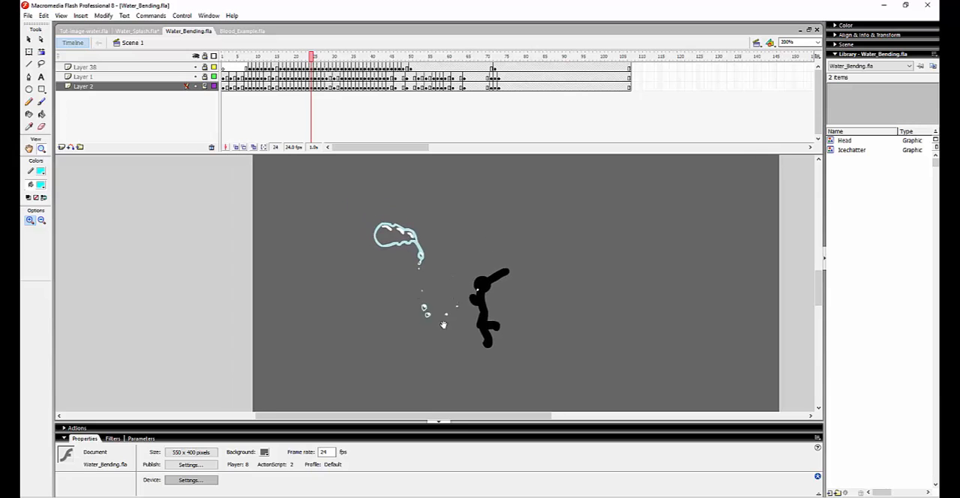
pyautogui.press('.')
pyautogui.press('.')
pyautogui.press('.')
pyautogui.press('.')
pyautogui.press(',')
pyautogui.press(',')
pyautogui.press(',')
pyautogui.press(',')
pyautogui.press(',')
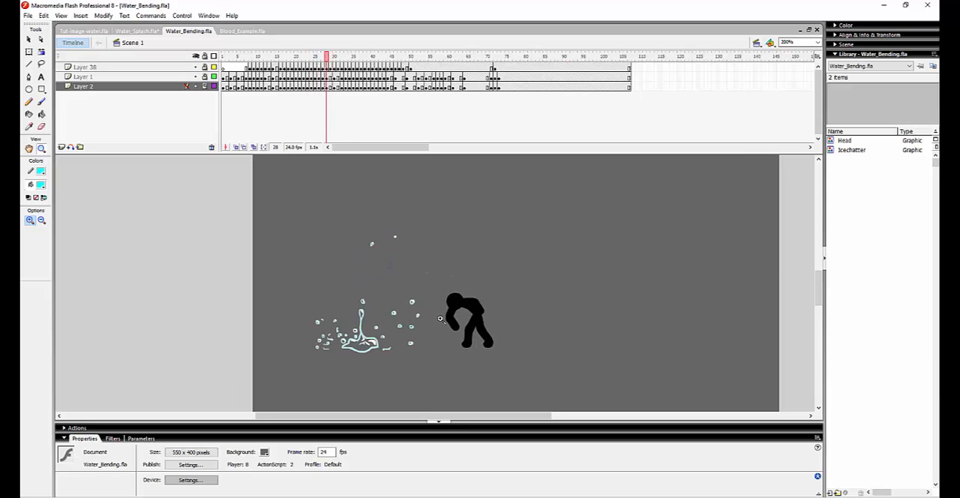
pyautogui.press(',')
pyautogui.press(',')
pyautogui.press(',')
pyautogui.press(',')
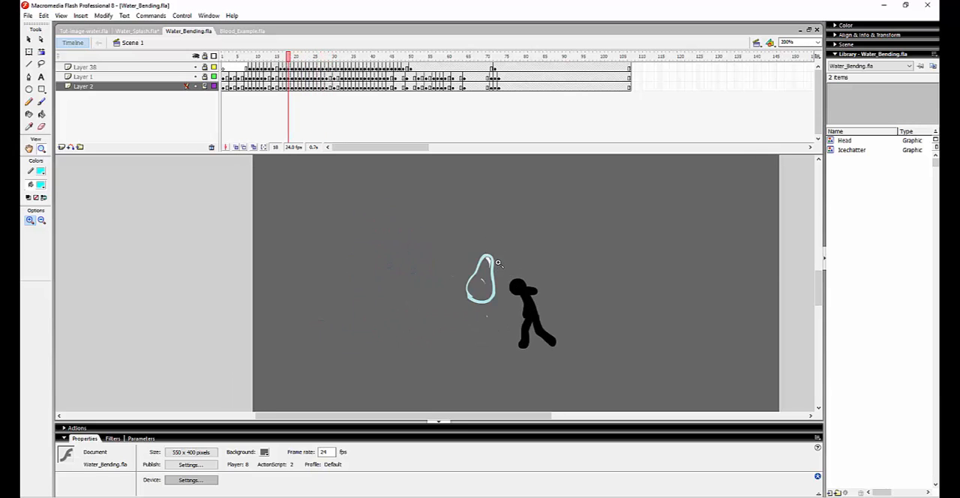
# Step from frame 18 to frame 23 to examine how the water blob stretches as it is flung overhead.
pyautogui.press('.')
pyautogui.press('.')
pyautogui.press('.')
# Flip back and forth through the frames around 23 to 25 to compare the water stream's shape with the figure's arm swing.
pyautogui.press('.')
pyautogui.press('.')
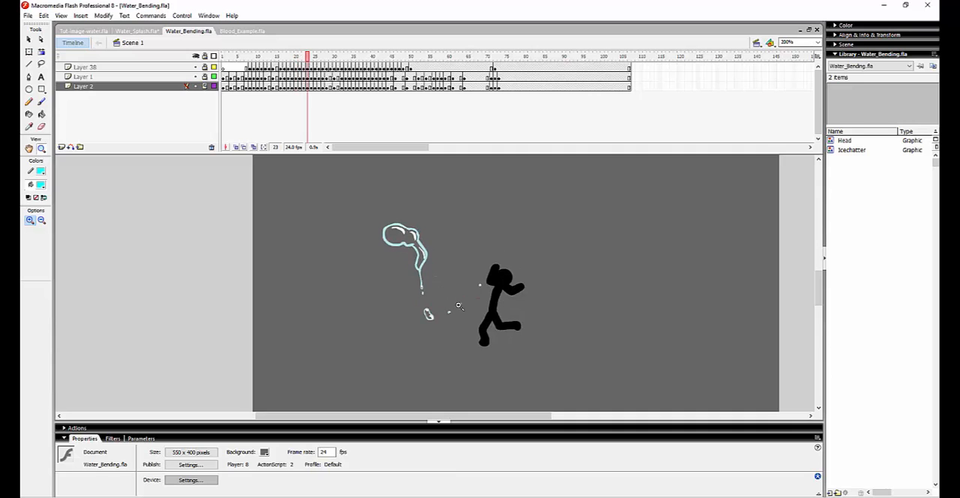
pyautogui.press(',')
pyautogui.press('.')
pyautogui.press(',')
pyautogui.press('.')
pyautogui.press('.')
pyautogui.press('.')
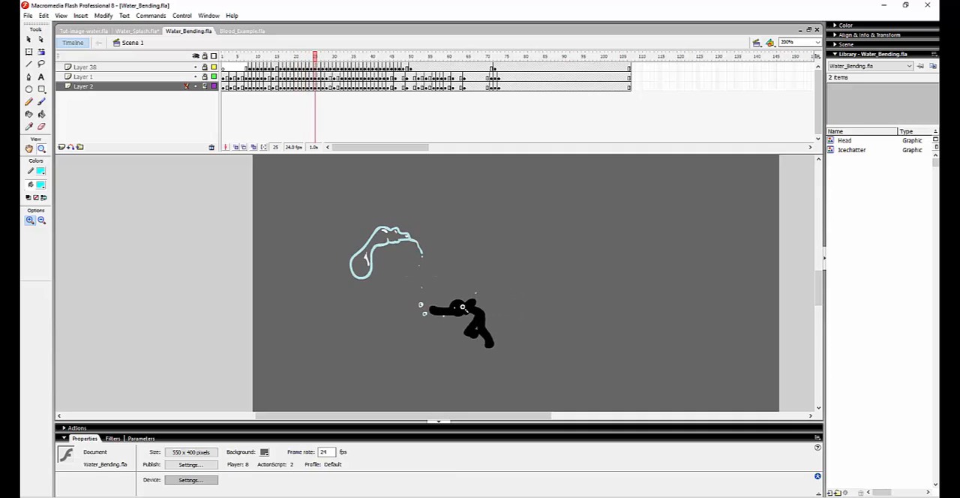
pyautogui.press(',')
pyautogui.press('.')
pyautogui.press('.')
pyautogui.press(',')
pyautogui.press(',')
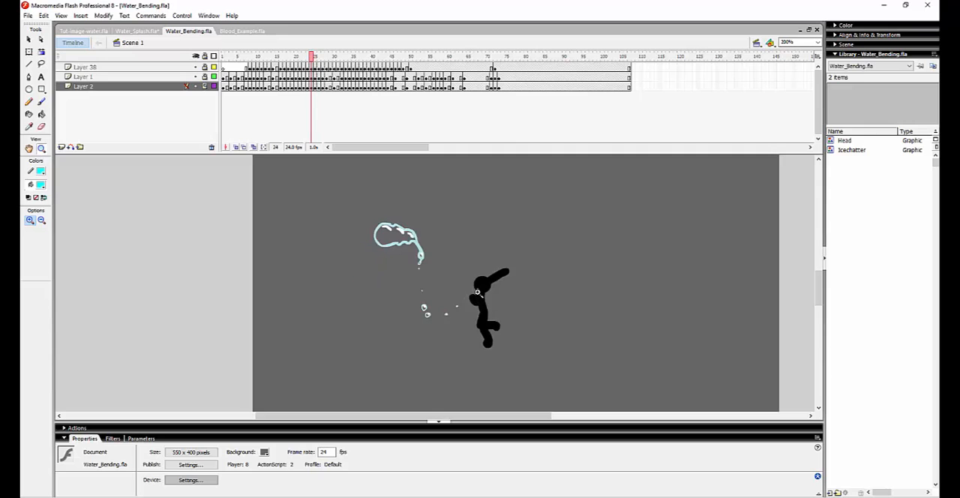
pyautogui.press('.')
pyautogui.press('.')
# Step forward to frame 33 to examine how the thrown water scatters on the ground and gathers again into a stream.
pyautogui.press(',')
pyautogui.press(',')
pyautogui.press('.')
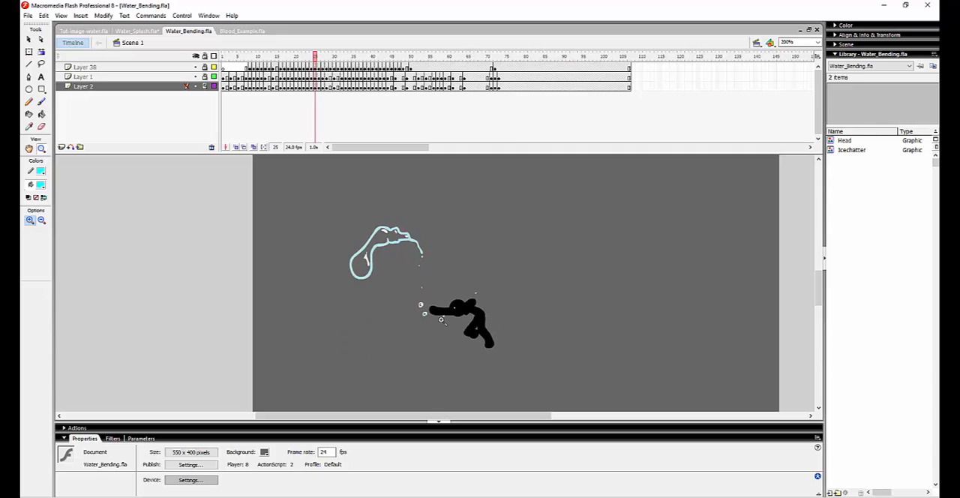
pyautogui.press(',')
pyautogui.press('.')
pyautogui.press('.')
pyautogui.press('.')
pyautogui.press('.')
pyautogui.press('.')
pyautogui.press('.')
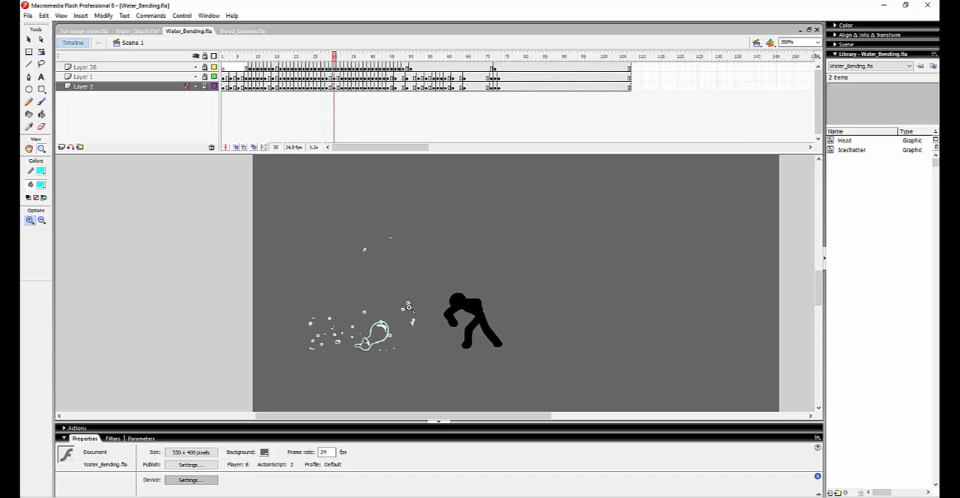
pyautogui.press('.')
pyautogui.press('.')
pyautogui.press('.')
pyautogui.press('.')
pyautogui.press('.')
pyautogui.press(',')
pyautogui.press(',')
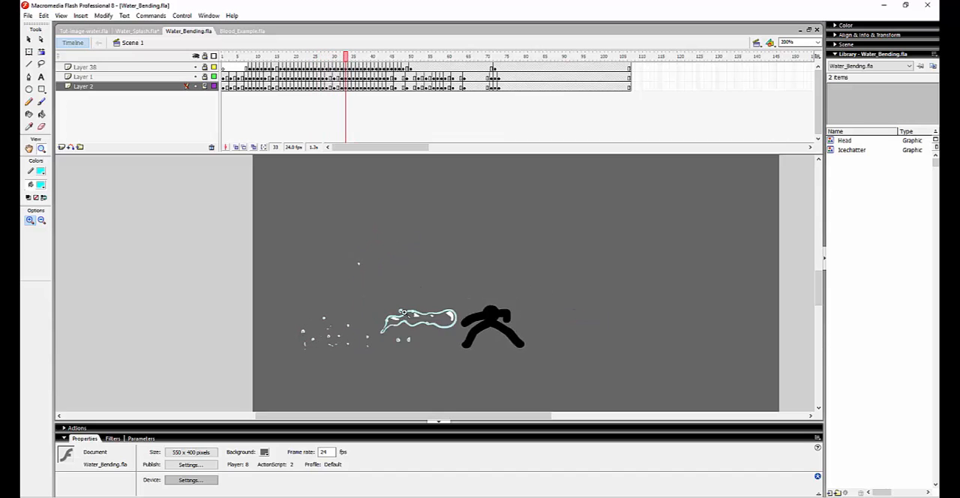
# Follow the water stream's path around the stick figure from frame 33 to frame 43.
pyautogui.press('.')
pyautogui.press('.')
pyautogui.press('.')
pyautogui.press('.')
pyautogui.press('.')
pyautogui.press('.')
pyautogui.press(',')
pyautogui.press(',')
pyautogui.press(',')
pyautogui.press(',')
pyautogui.press(',')
pyautogui.press(',')
pyautogui.press('.')
pyautogui.press('.')
pyautogui.press('.')
pyautogui.press('.')
pyautogui.press('.')
pyautogui.press('.')
pyautogui.press('.')
pyautogui.press('.')
pyautogui.press('.')
pyautogui.press('.')
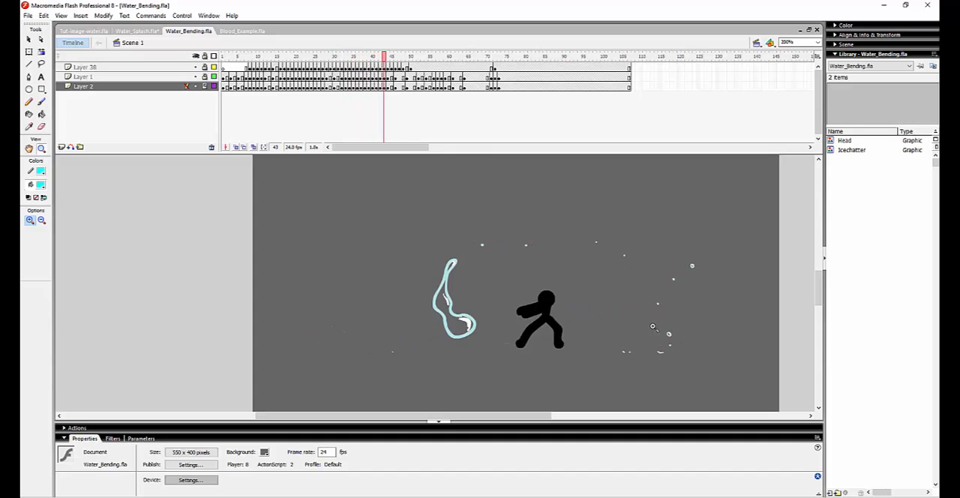
# Follow the animation on to frame 66 to examine the water turning into an ice formation and the figure's push pose.
pyautogui.press('.')
pyautogui.press('.')
pyautogui.press('.')
pyautogui.press('.')
pyautogui.press('.')
pyautogui.press('.')
pyautogui.press('.')
pyautogui.press('.')
pyautogui.press('.')
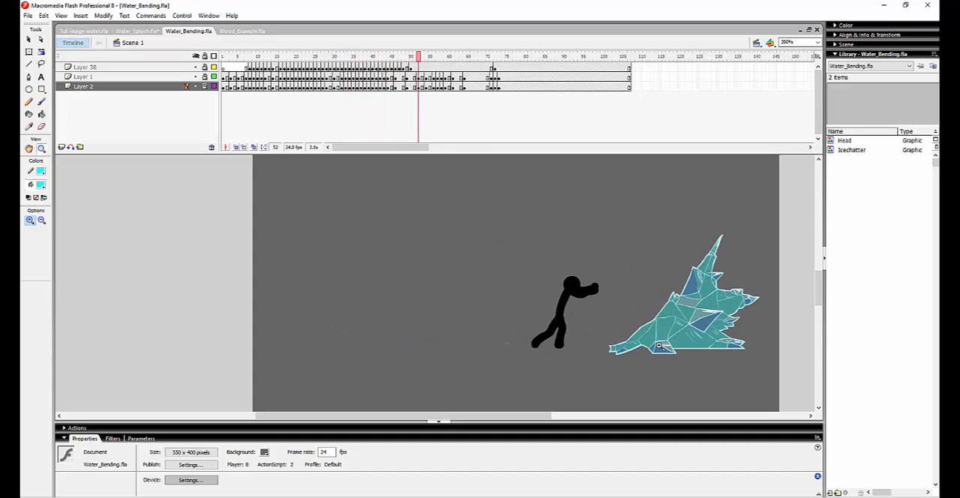
pyautogui.press('.')
pyautogui.press('.')
pyautogui.press('.')
pyautogui.press('.')
pyautogui.press('.')
pyautogui.press('.')
pyautogui.press('.')
pyautogui.press('.')
pyautogui.press('.')
pyautogui.press('.')
pyautogui.press('.')
pyautogui.press('.')
pyautogui.press('.')
pyautogui.press('.')
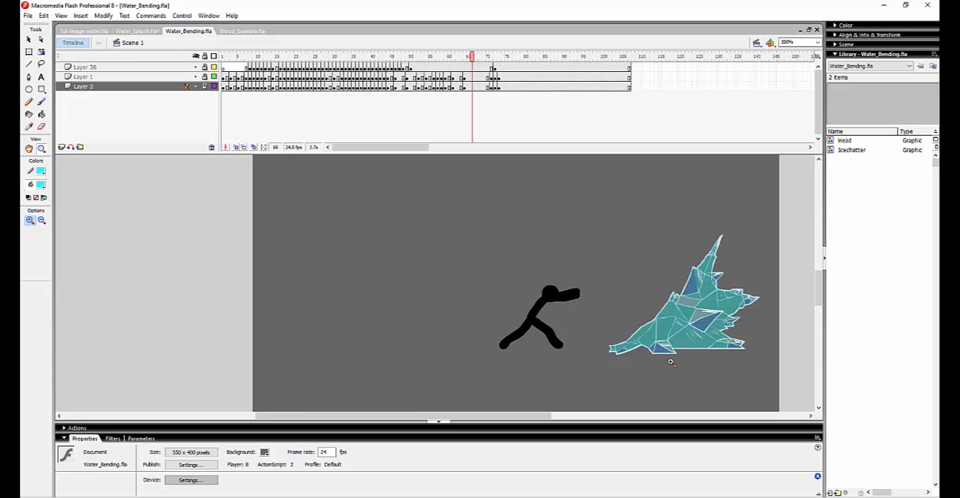
# Step past the still ice frames to the start of the shatter, stopping at frame 70.
pyautogui.press('.')
pyautogui.press('.')
pyautogui.press('.')
# Examine how the ice formation breaks into shards from frame 70 onward, and return to frame 70.
pyautogui.press('.')
pyautogui.press('.')
pyautogui.press('.')
pyautogui.press(',')
pyautogui.press(',')
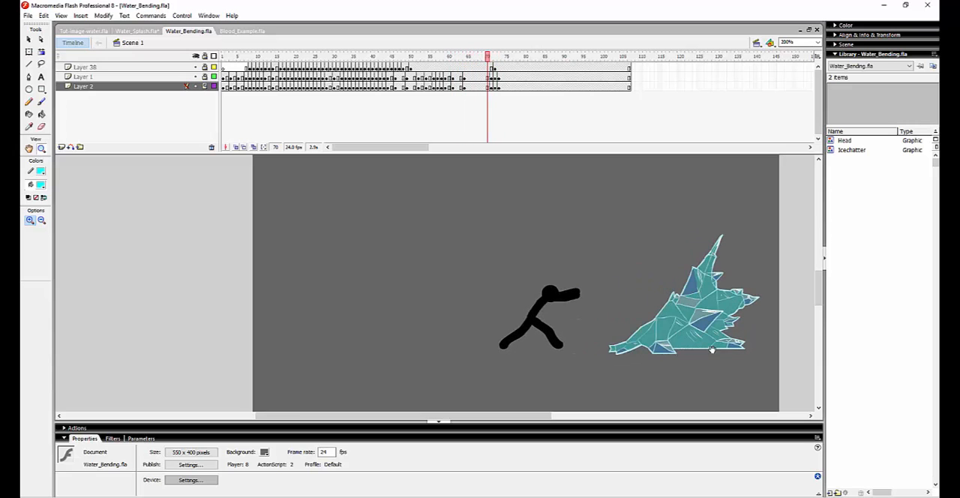
pyautogui.moveTo(712, 349); pyautogui.dragTo(575, 353)
pyautogui.press('.')
pyautogui.press('.')
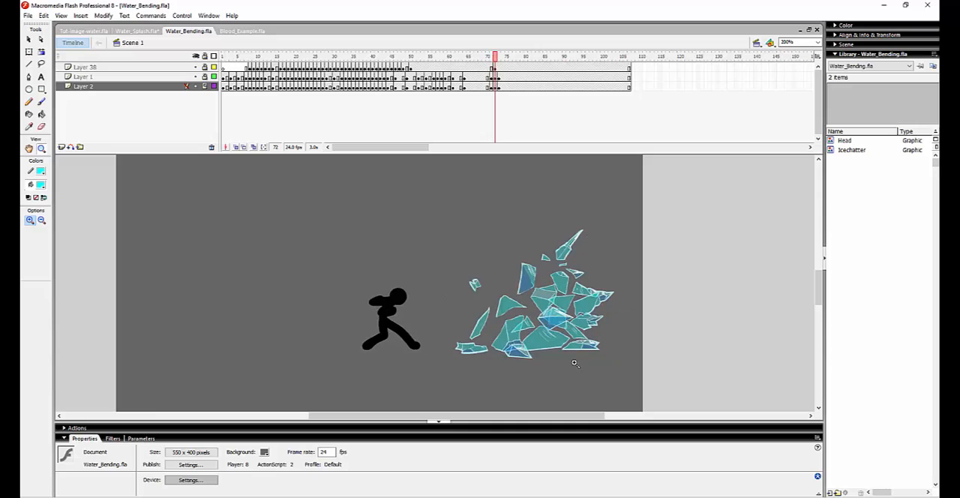
pyautogui.press('.')
pyautogui.press('.')
pyautogui.press(',')
pyautogui.press(',')
# Flip between the frames around 70 and 71 to compare the intact ice with the shatter, and go back to frame 62.
pyautogui.press(',')
pyautogui.press(',')
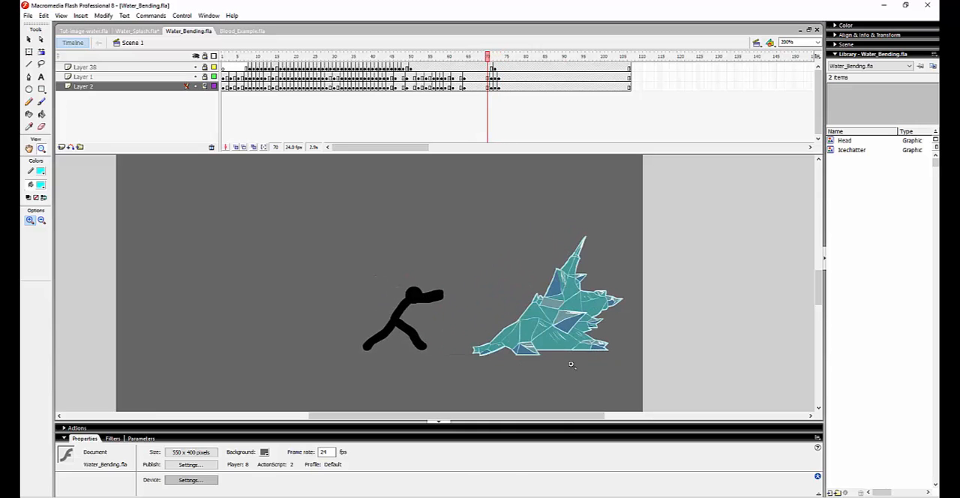
pyautogui.press('.')
pyautogui.press(',')
pyautogui.press('.')
pyautogui.press('.')
pyautogui.press('.')
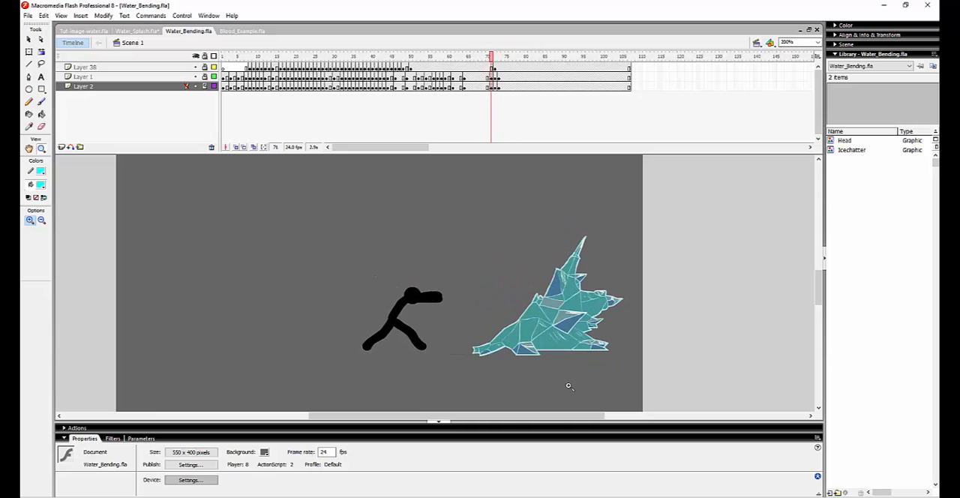
pyautogui.press(',')
pyautogui.press(',')
pyautogui.moveTo(483, 271); pyautogui.dragTo(533, 281)
pyautogui.moveTo(441, 56); pyautogui.dragTo(457, 91)
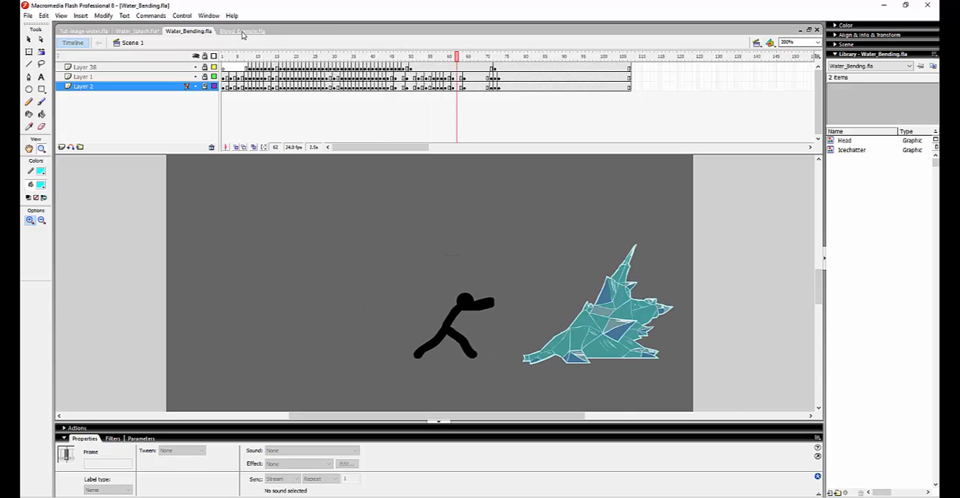
# Switch to Blood_Example.fla and play the blood splatter animation from its first drawn frames.
pyautogui.click(242, 32)
pyautogui.moveTo(229, 57); pyautogui.dragTo(235, 77)
pyautogui.press('Return')
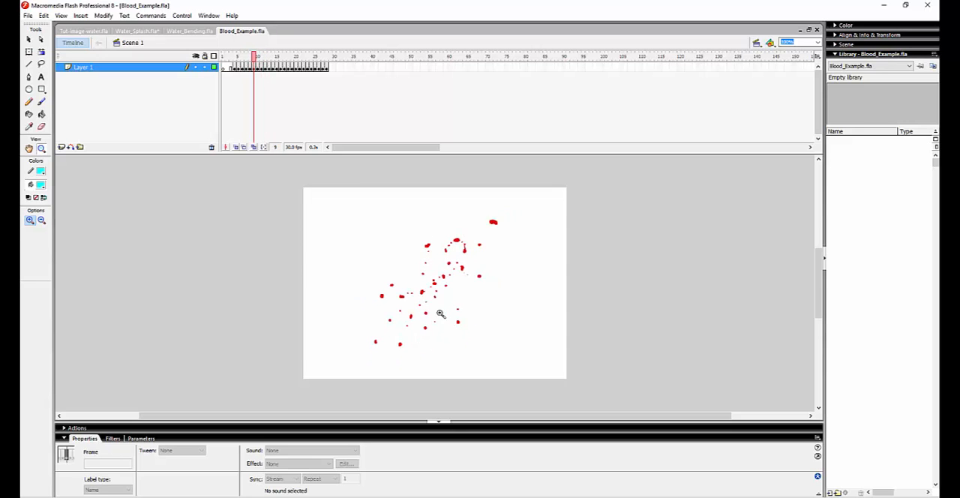
# Step through the blood splatter at 200% to frame 9 to examine how the droplets separate.
pyautogui.click(434, 335)
pyautogui.press(',')
pyautogui.moveTo(433, 336); pyautogui.dragTo(444, 337)
pyautogui.press('.')
pyautogui.press('.')
pyautogui.press('.')
pyautogui.press('.')
pyautogui.press('.')
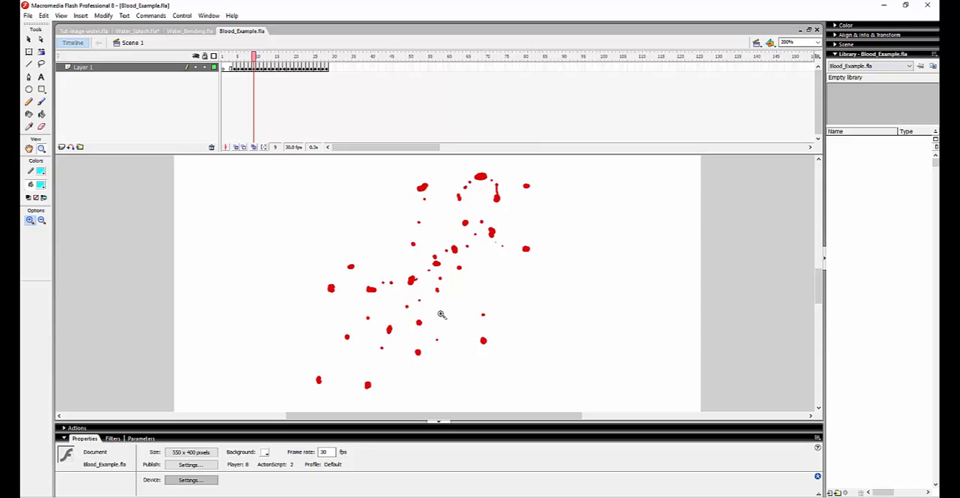
# Return to 100% and replay the blood splatter to follow the droplets flying outward.
pyautogui.keyDown('alt'); pyautogui.click(438, 299); pyautogui.keyUp('alt')
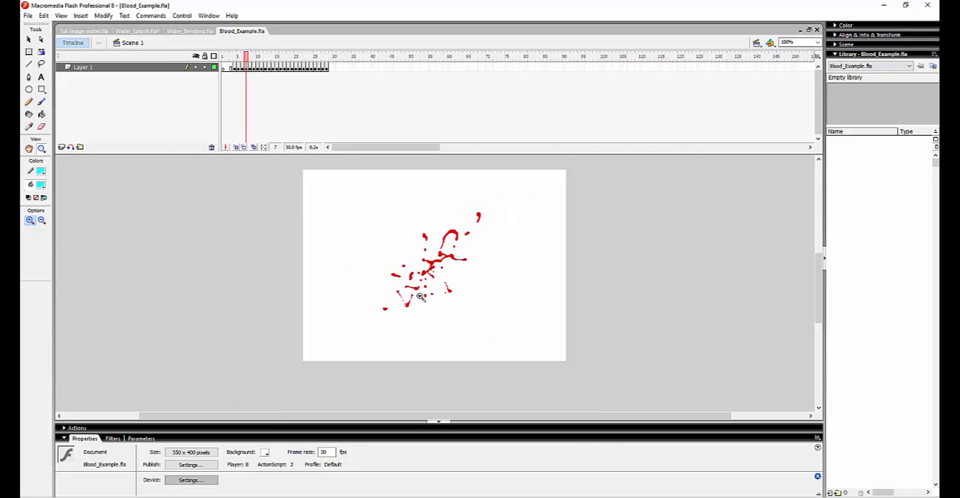
pyautogui.press('.')
pyautogui.press(',')
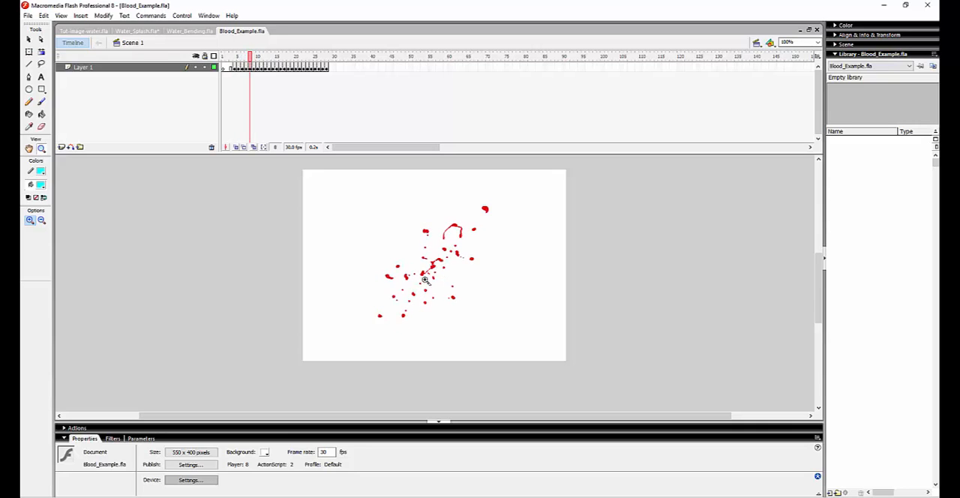
pyautogui.press('Return')
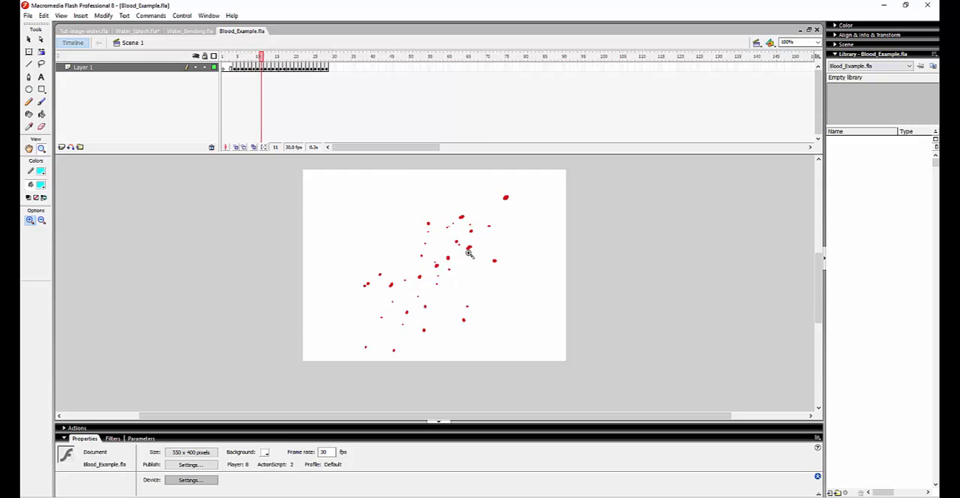
pyautogui.press(',')
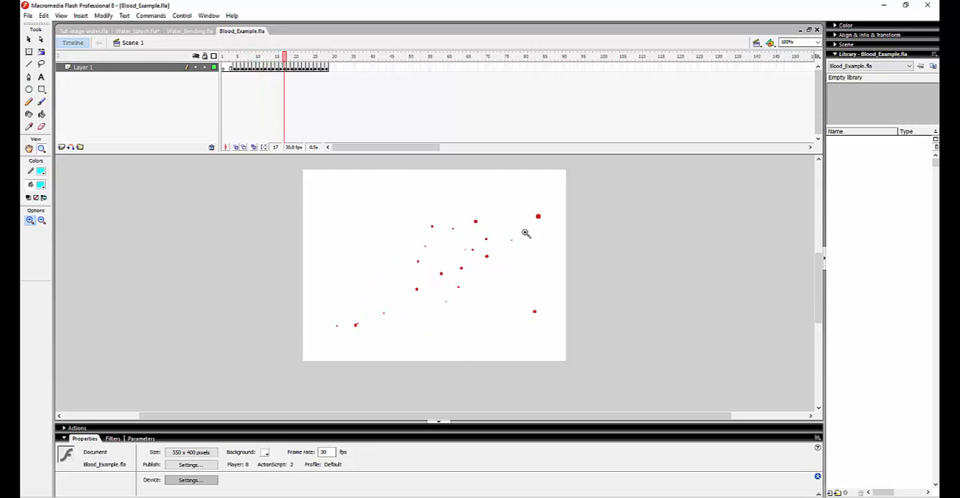
# Step through the opening frames of the blood splatter to examine the initial burst, ending on frame 5.
pyautogui.press(',')
pyautogui.press(',')
pyautogui.press('.')
pyautogui.press('.')
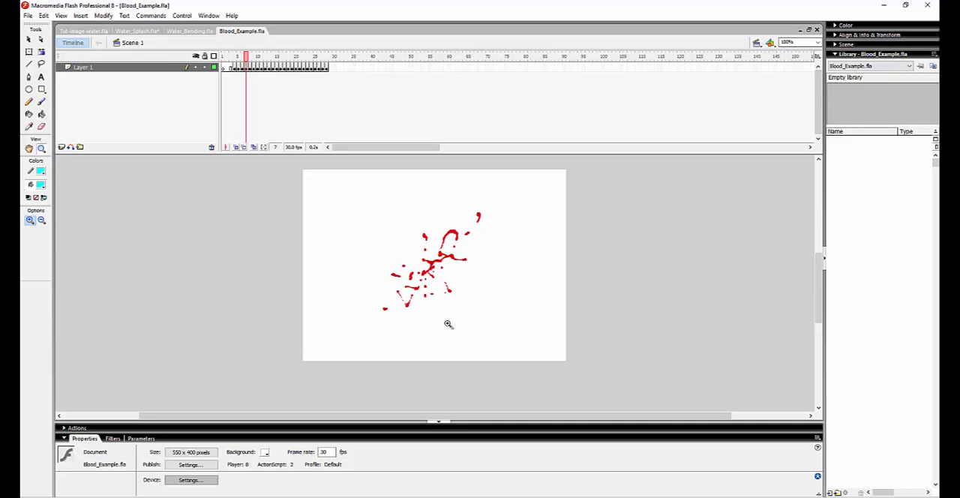
pyautogui.press(',')
pyautogui.press(',')
pyautogui.press(',')
pyautogui.press('.')
pyautogui.press('.')
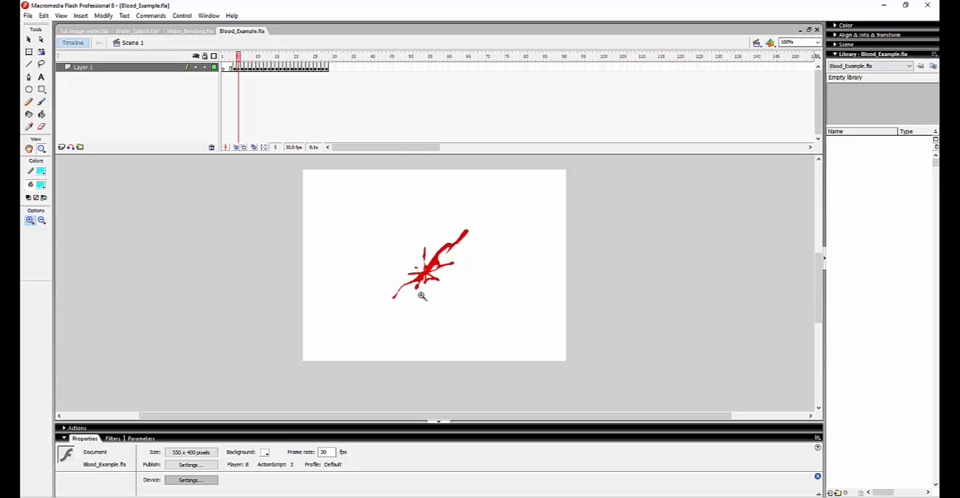
# Zoom in to 200% and step forward from frame 5 to examine the blood strands breaking into droplets.
pyautogui.click(424, 283)
pyautogui.press('.')
pyautogui.press('.')
pyautogui.press('.')
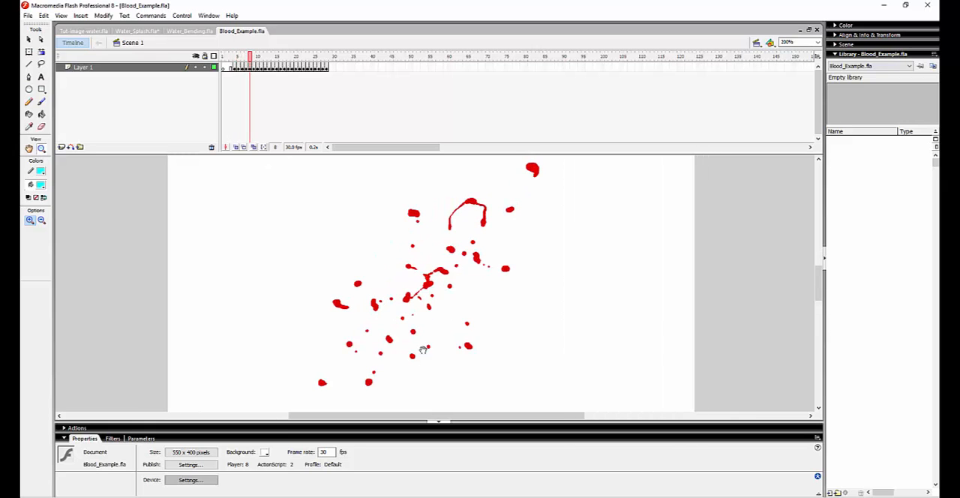
pyautogui.press('.')
pyautogui.press('.')
pyautogui.moveTo(448, 292); pyautogui.dragTo(424, 326)
# Flip back and forth through the splatter frames at 200%, ending on frame 5, to compare the connected burst with the separate droplets.
pyautogui.press(',')
pyautogui.press(',')
pyautogui.press(',')
pyautogui.press(',')
pyautogui.press(',')
pyautogui.press('.')
pyautogui.press('.')
pyautogui.press('.')
pyautogui.press('.')
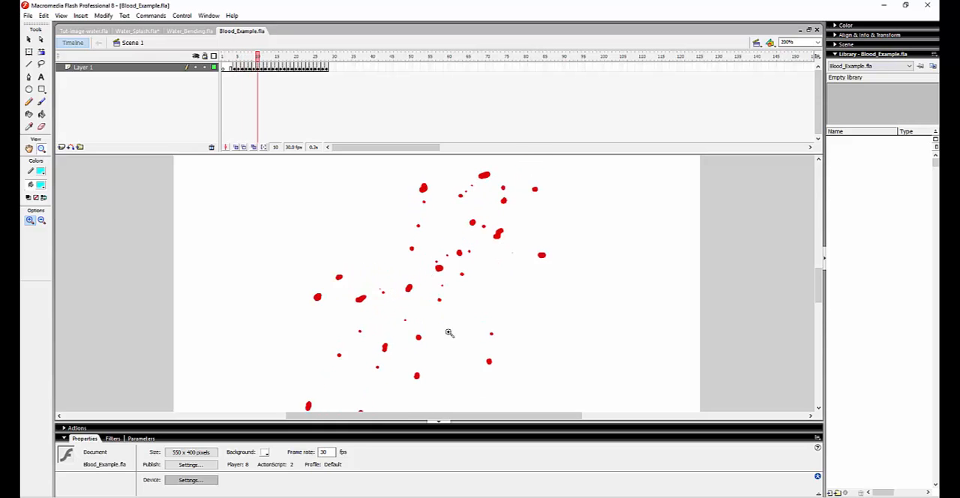
pyautogui.press('.')
pyautogui.press('.')
# Step forward from frame 5 to trace the splitting strands again, and go back to frame 6.
pyautogui.press(',')
pyautogui.press(',')
pyautogui.press(',')
pyautogui.press(',')
pyautogui.press(',')
pyautogui.press(',')
pyautogui.press(',')
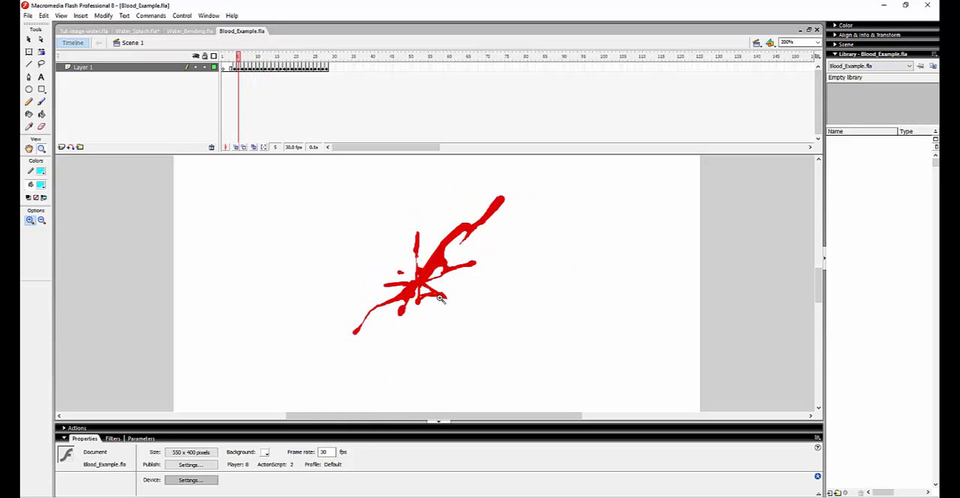
pyautogui.press('.')
pyautogui.press('.')
pyautogui.press('.')
pyautogui.press(',')
pyautogui.press(',')
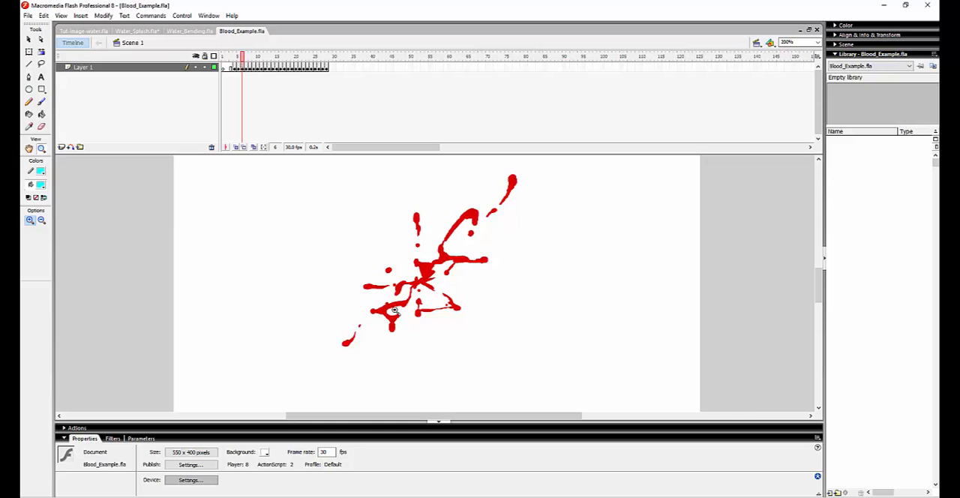
# Handwrite "Stones Blood tutorial" in red with the Brush tool beside the splatter on frame 6, and draw a box around it.
pyautogui.click(41, 101)
pyautogui.click(40, 184)
pyautogui.click(36, 248)
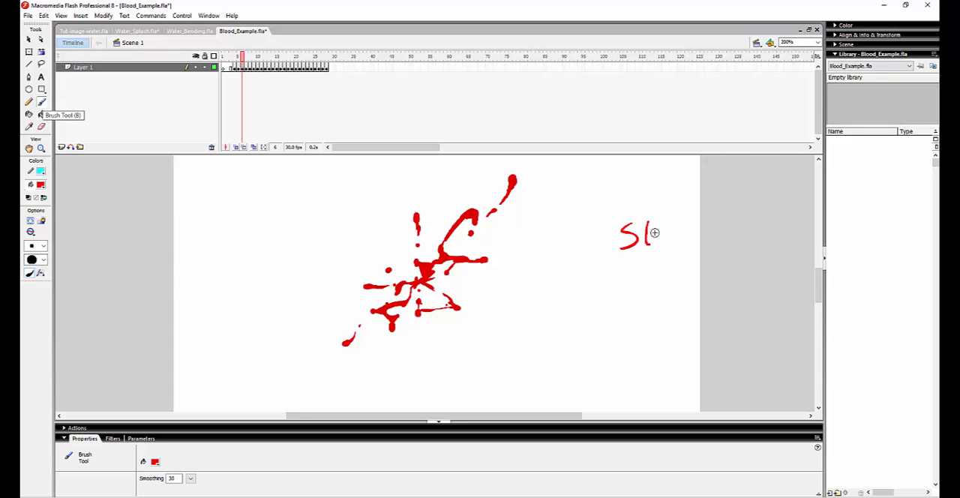
pyautogui.moveTo(686, 232)
pyautogui.mouseDown()
pyautogui.moveTo(693, 242)
pyautogui.moveTo(713, 240)
pyautogui.mouseUp()
pyautogui.moveTo(728, 228); pyautogui.dragTo(722, 238)
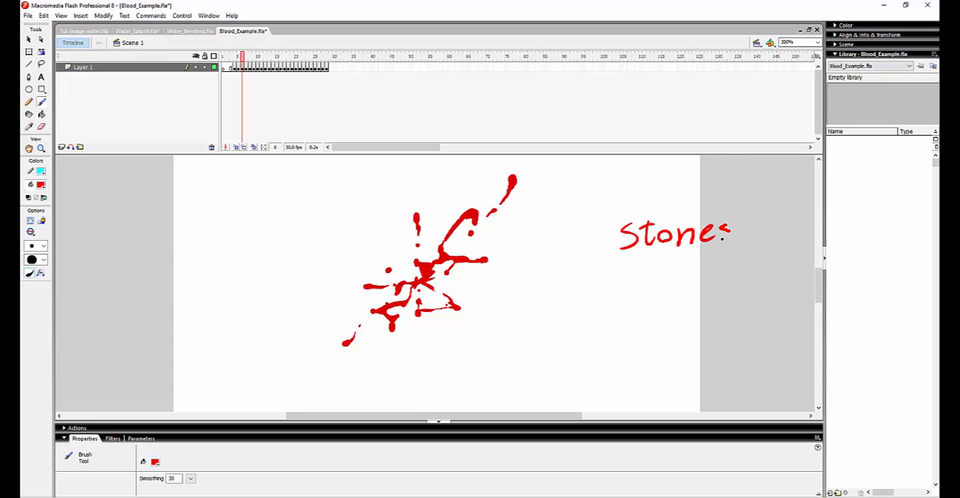
pyautogui.moveTo(618, 289); pyautogui.dragTo(618, 291)
pyautogui.moveTo(615, 267)
pyautogui.mouseDown()
pyautogui.moveTo(632, 285)
pyautogui.moveTo(619, 290)
pyautogui.mouseUp()
pyautogui.moveTo(641, 264); pyautogui.dragTo(645, 285)
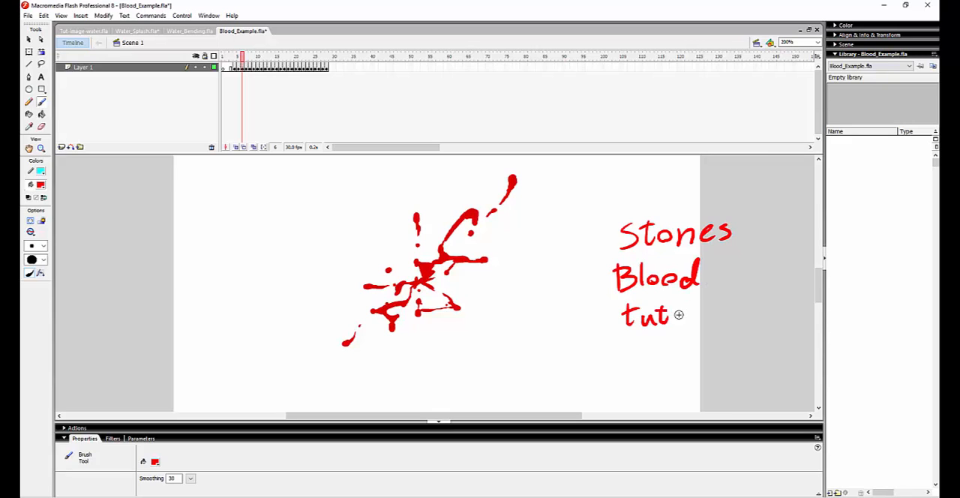
pyautogui.moveTo(685, 316); pyautogui.dragTo(700, 309)
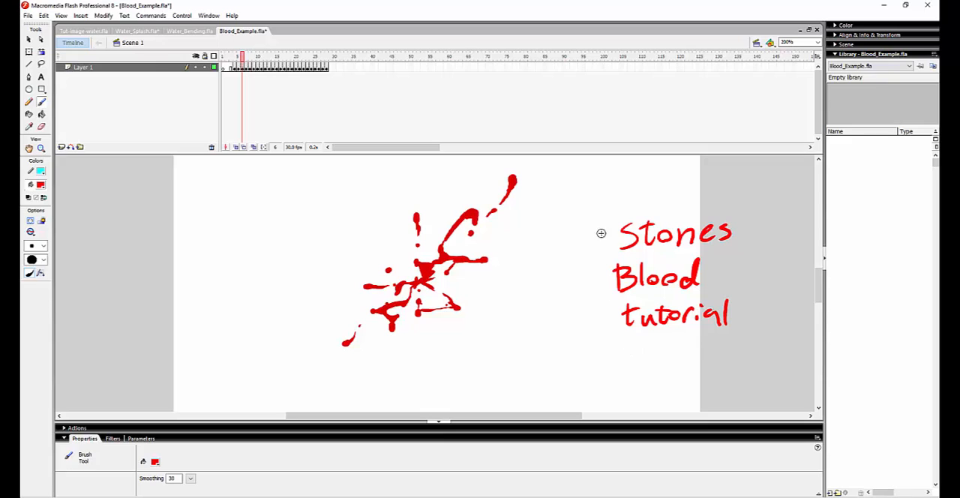
pyautogui.moveTo(603, 342)
pyautogui.mouseDown()
pyautogui.moveTo(743, 331)
pyautogui.moveTo(751, 201)
pyautogui.moveTo(597, 213)
pyautogui.mouseUp()
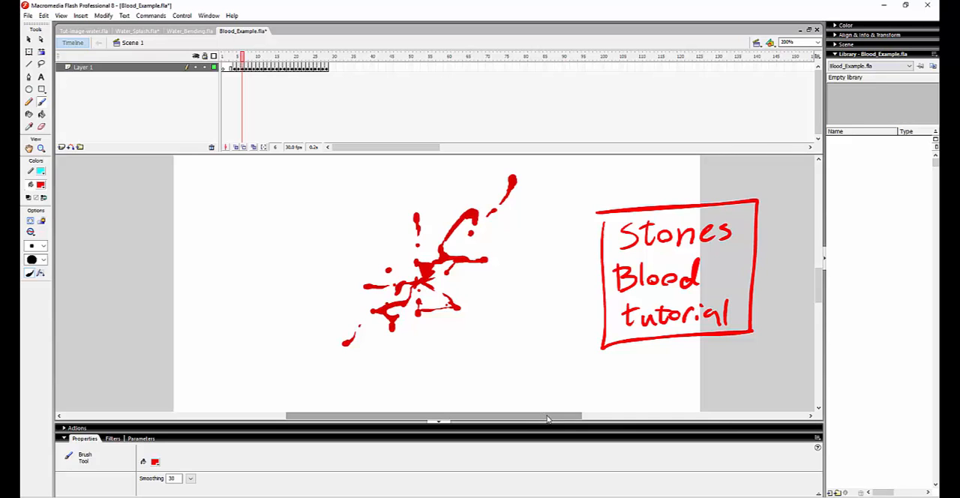
# Undo the boxed handwritten note beside the splatter.
pyautogui.hotkey('ctrl', 'z')
pyautogui.hotkey('ctrl', 'z')
pyautogui.hotkey('ctrl', 'z')
pyautogui.hotkey('ctrl', 'z')
pyautogui.hotkey('ctrl', 'z')
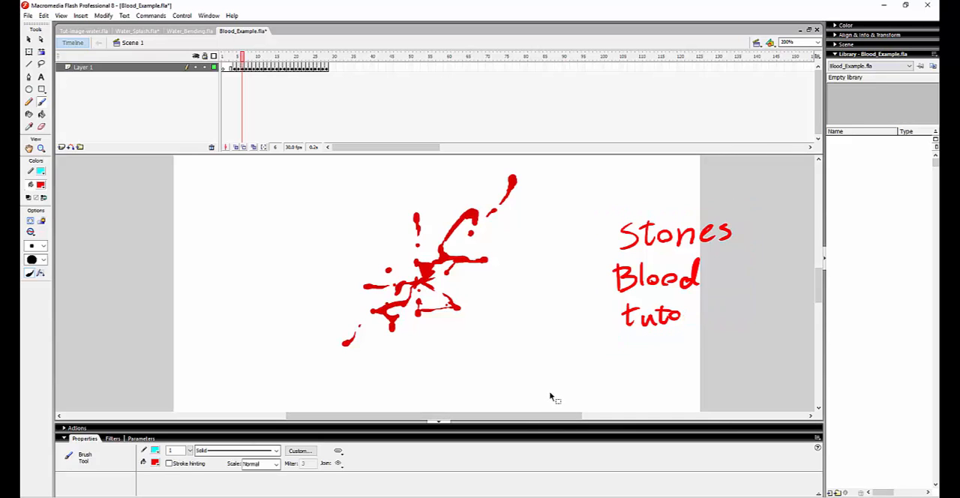
pyautogui.hotkey('ctrl', 'z')
pyautogui.hotkey('ctrl', 'z')
pyautogui.hotkey('ctrl', 'z')
pyautogui.hotkey('ctrl', 'z')
pyautogui.hotkey('ctrl', 'z')
pyautogui.hotkey('ctrl', 'z')
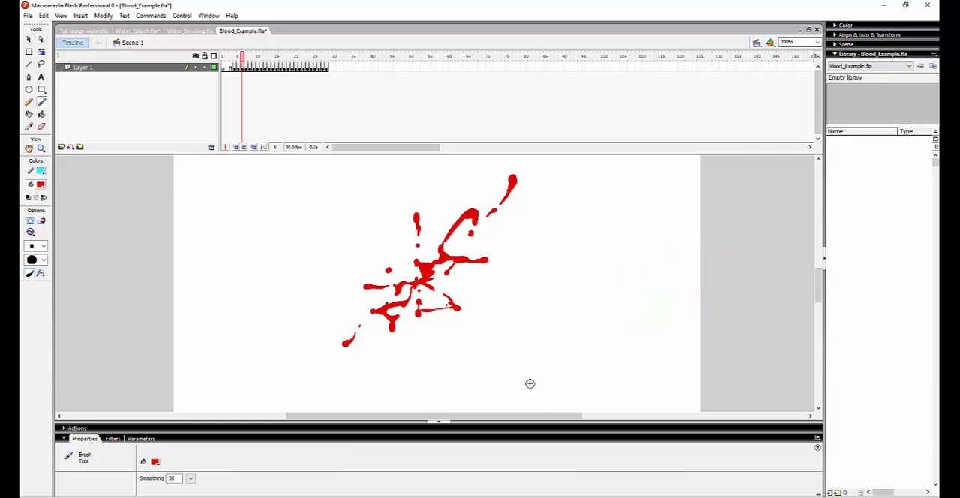
# Zoom the blood splatter back out to 100% and scrub to frame 1.
pyautogui.moveTo(242, 56)
pyautogui.mouseDown()
pyautogui.moveTo(269, 58)
pyautogui.moveTo(242, 58)
pyautogui.mouseUp()
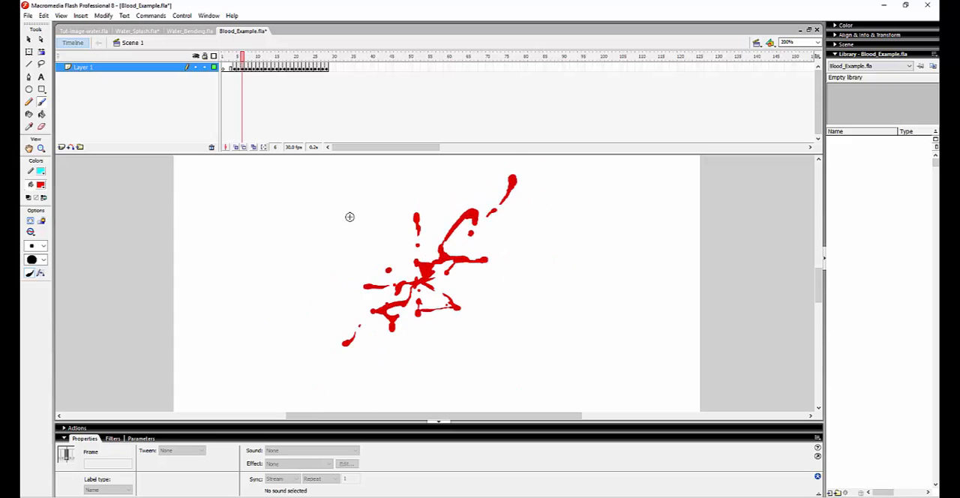
pyautogui.press('z')
pyautogui.keyDown('alt'); pyautogui.click(456, 306); pyautogui.keyUp('alt')
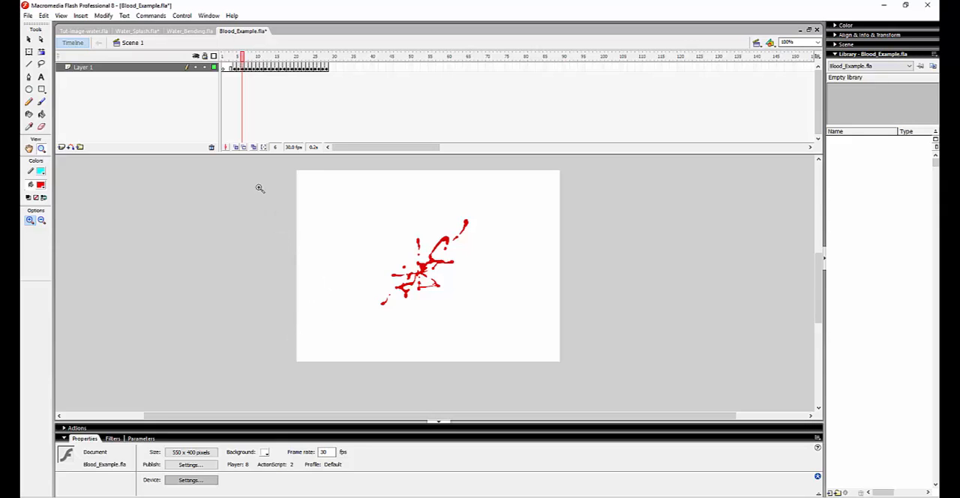
pyautogui.moveTo(226, 63); pyautogui.dragTo(194, 65)
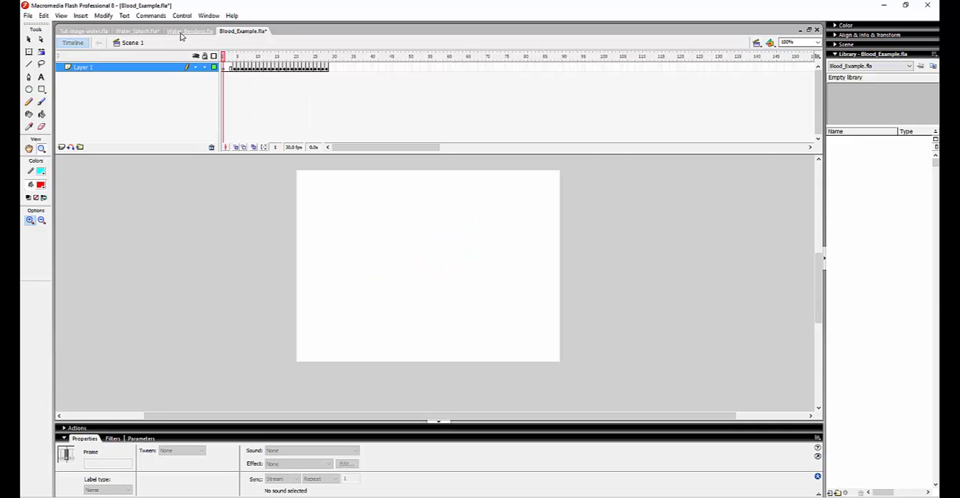
# Switch to Water_Splash.fla and scrub the rock splash forward to frame 37 and back to frame 5.
pyautogui.click(183, 30)
pyautogui.click(139, 31)
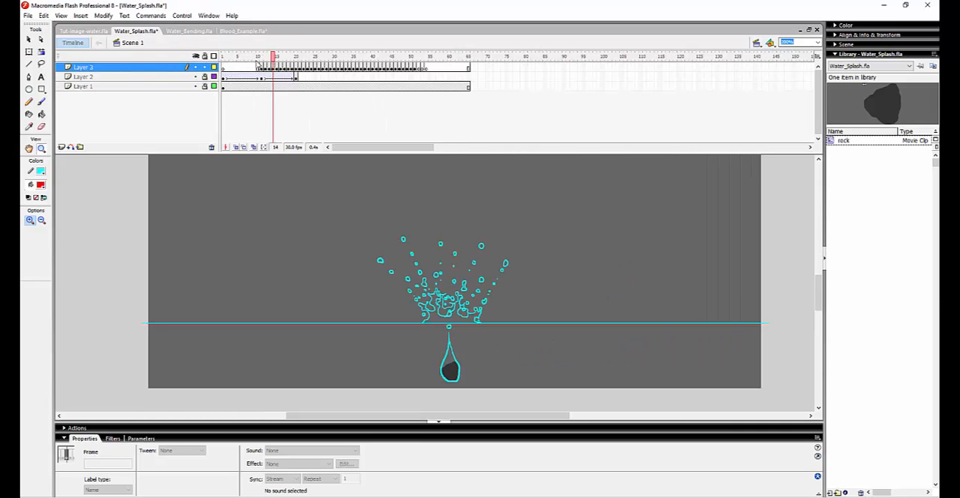
pyautogui.moveTo(257, 64); pyautogui.dragTo(361, 90)
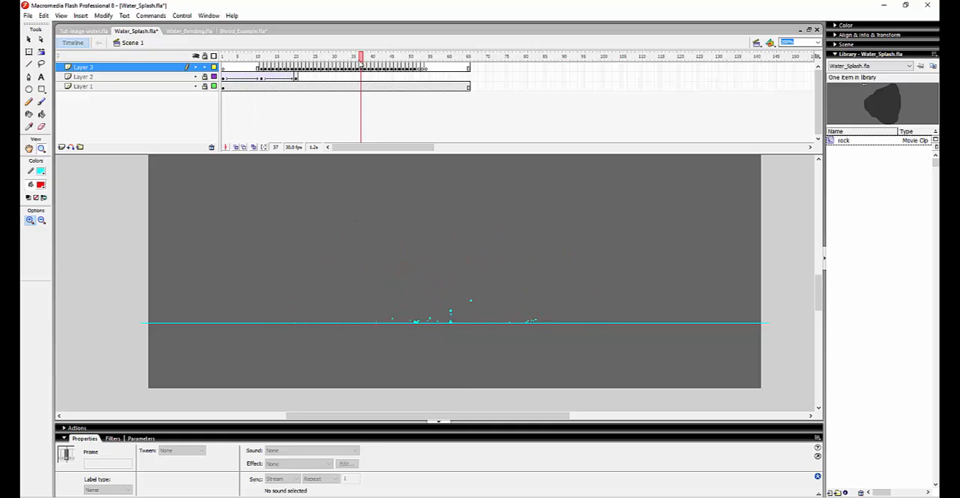
pyautogui.moveTo(361, 60); pyautogui.dragTo(238, 84)
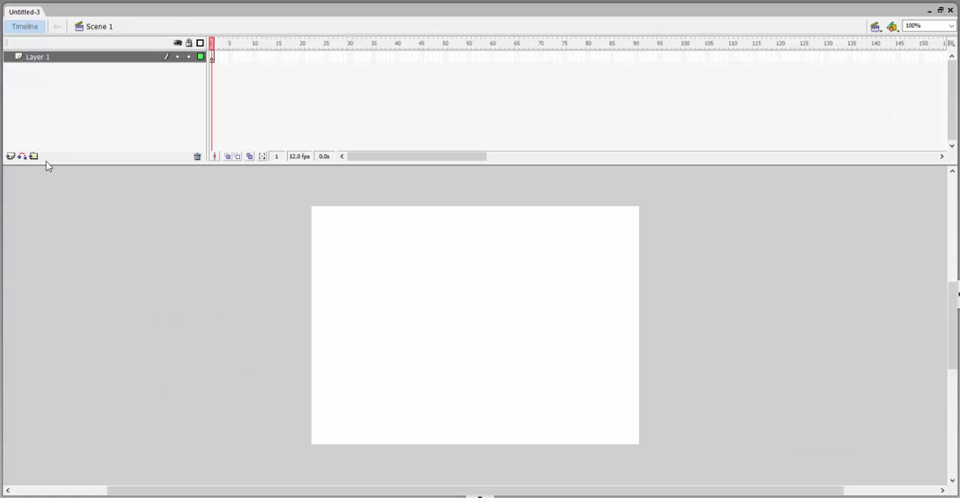
# Draw a cyan horizontal water line across the lower part of the blank stage, then add Layer 2 and lock Layer 1.
pyautogui.click(1, 194)
pyautogui.click(38, 255)
pyautogui.moveTo(291, 403); pyautogui.dragTo(668, 402)
pyautogui.click(517, 435)
pyautogui.click(10, 156)
pyautogui.click(189, 69)
# Paint a small dark rock above the water line on Layer 2 and convert it to a symbol named "s".
pyautogui.click(2, 205)
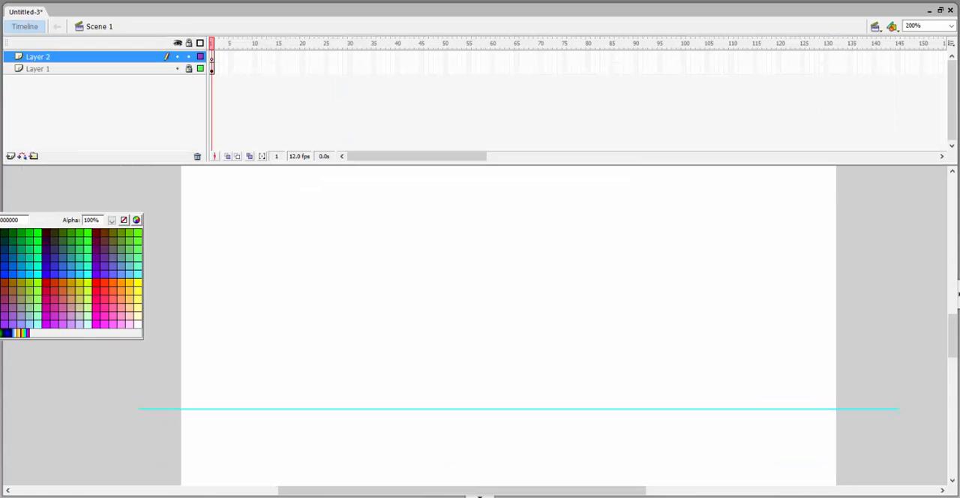
pyautogui.click(2, 241)
pyautogui.click(1, 114)
pyautogui.moveTo(489, 286)
pyautogui.mouseDown()
pyautogui.moveTo(497, 289)
pyautogui.moveTo(510, 359)
pyautogui.moveTo(496, 216)
pyautogui.mouseUp()
pyautogui.press('q')
pyautogui.click(504, 296)
pyautogui.rightClick(503, 278)
pyautogui.click(553, 450)
pyautogui.write('s')
pyautogui.press('Return')
pyautogui.keyDown('alt'); pyautogui.click(526, 345); pyautogui.keyUp('alt')
pyautogui.press('v')
pyautogui.hotkey('ctrl', 'z')
# Set the document size to 640 x 360 px and the frame rate to 30 fps.
pyautogui.hotkey('ctrl', 'j')
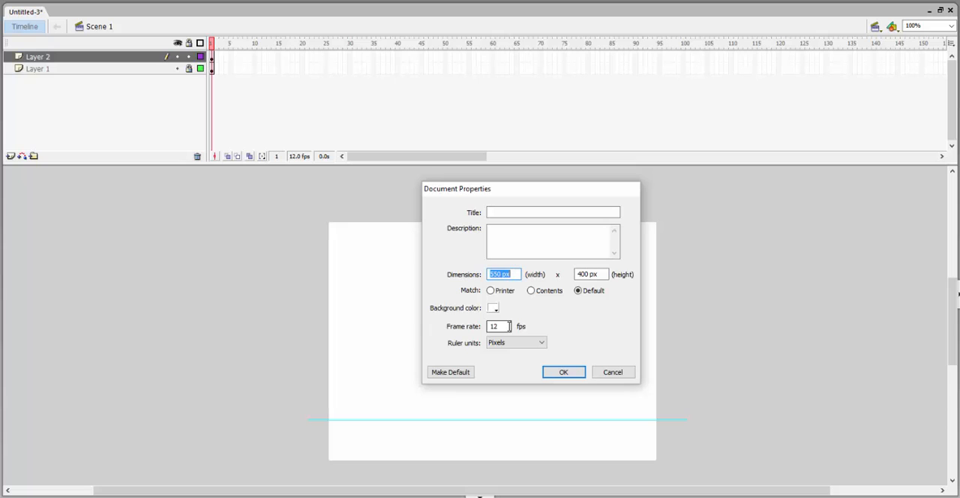
pyautogui.write('640')
pyautogui.press('Tab')
pyautogui.write('360')
pyautogui.press('Tab')
pyautogui.press('Tab')
pyautogui.press('Tab')
pyautogui.write('30')
pyautogui.press('Return')
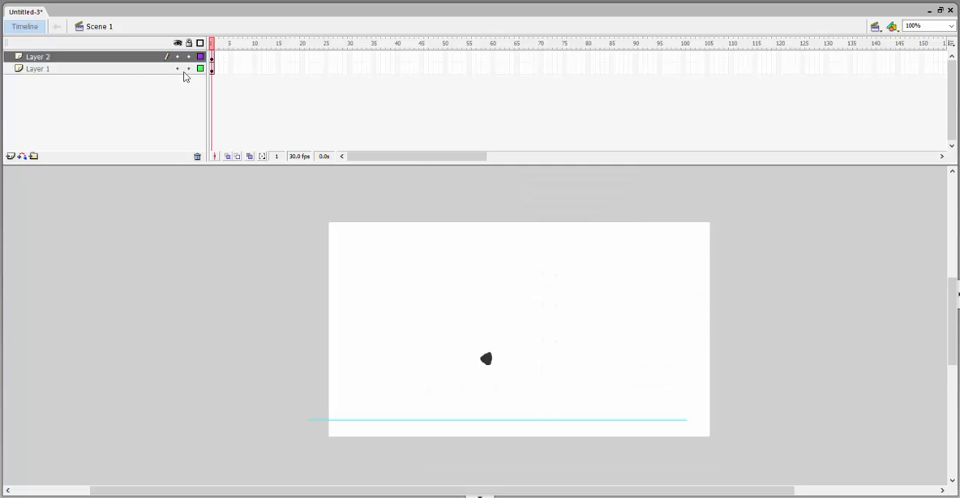
# Unlock Layer 1 and reposition and stretch the water line so it spans the full width of the stage.
pyautogui.click(155, 69)
pyautogui.hotkey('shift', 'Right')
pyautogui.hotkey('shift', 'Right')
pyautogui.hotkey('shift', 'Right')
pyautogui.click(714, 429)
pyautogui.moveTo(708, 421); pyautogui.dragTo(718, 420)
pyautogui.click(128, 69)
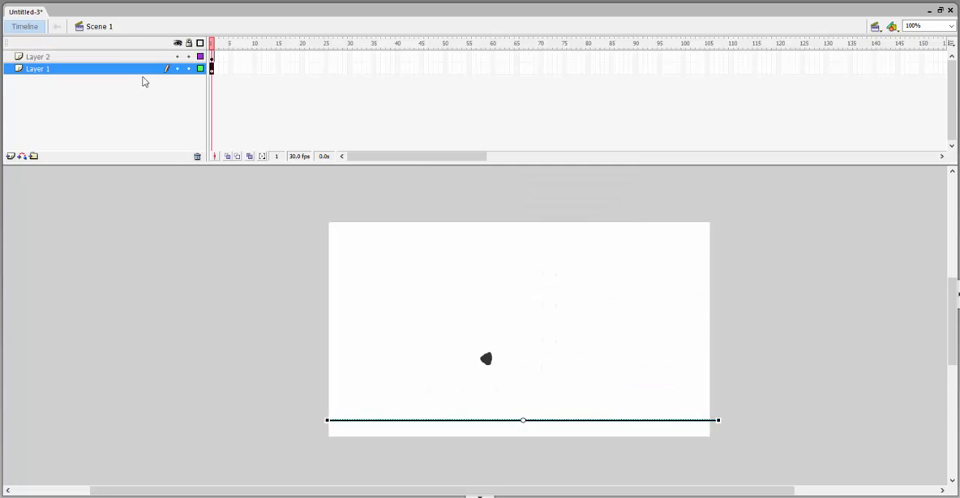
# Shift the rock towards the stage's horizontal centre and raise the water line on Layer 1.
pyautogui.click(142, 57)
pyautogui.hotkey('shift', 'Right')
pyautogui.hotkey('shift', 'Right')
pyautogui.hotkey('shift', 'Right')
pyautogui.click(180, 68)
pyautogui.hotkey('shift', 'Up')
pyautogui.hotkey('shift', 'Up')
pyautogui.hotkey('shift', 'Up')
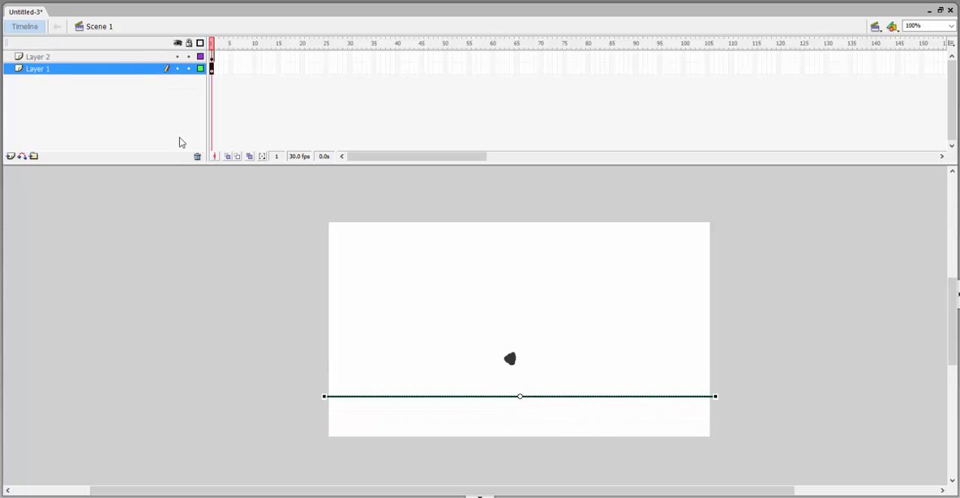
# Move the rock above the stage, insert a Layer 2 keyframe at frame 15, and extend Layer 1 to frame 65.
pyautogui.click(132, 57)
pyautogui.hotkey('shift', 'Up')
pyautogui.hotkey('shift', 'Up')
pyautogui.hotkey('shift', 'Up')
pyautogui.hotkey('shift', 'Up')
pyautogui.hotkey('shift', 'Up')
pyautogui.hotkey('shift', 'Up')
pyautogui.hotkey('shift', 'Up')
pyautogui.hotkey('shift', 'Up')
pyautogui.hotkey('shift', 'Up')
pyautogui.hotkey('shift', 'Up')
pyautogui.hotkey('shift', 'Up')
pyautogui.hotkey('shift', 'Up')
pyautogui.hotkey('shift', 'Up')
pyautogui.hotkey('shift', 'Up')
pyautogui.hotkey('shift', 'Up')
pyautogui.hotkey('shift', 'Up')
pyautogui.hotkey('shift', 'Up')
pyautogui.hotkey('shift', 'Up')
pyautogui.hotkey('shift', 'Up')
pyautogui.click(278, 57)
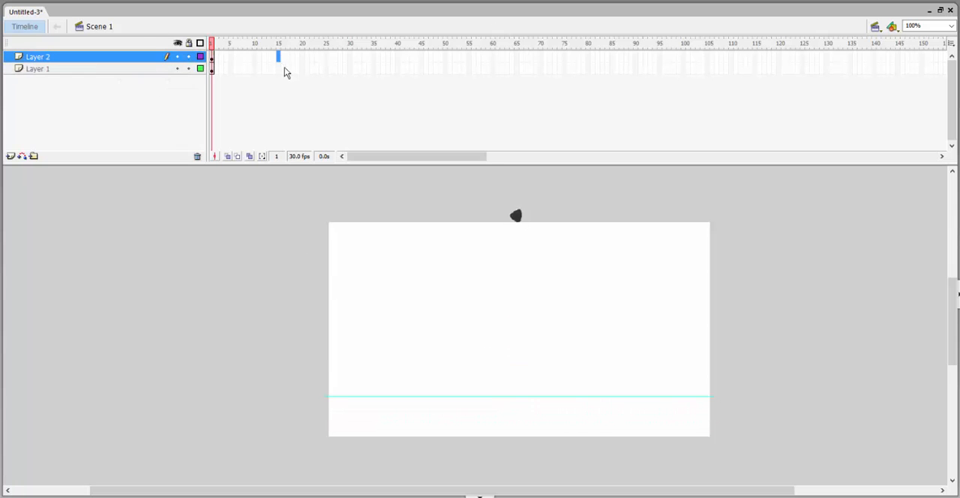
pyautogui.press('F6')
pyautogui.rightClick(516, 69)
pyautogui.click(547, 97)
# Lower the rock at frame 15 to the water line and create a motion tween for its fall.
pyautogui.click(277, 58)
pyautogui.hotkey('shift', 'Down')
pyautogui.hotkey('shift', 'Down')
pyautogui.hotkey('shift', 'Down')
pyautogui.hotkey('shift', 'Down')
pyautogui.hotkey('shift', 'Down')
pyautogui.hotkey('shift', 'Down')
pyautogui.hotkey('shift', 'Down')
pyautogui.hotkey('shift', 'Down')
pyautogui.hotkey('shift', 'Down')
pyautogui.hotkey('shift', 'Down')
pyautogui.hotkey('shift', 'Down')
pyautogui.hotkey('shift', 'Down')
pyautogui.hotkey('shift', 'Down')
pyautogui.hotkey('shift', 'Down')
pyautogui.hotkey('shift', 'Down')
pyautogui.hotkey('shift', 'Down')
pyautogui.hotkey('shift', 'Down')
pyautogui.hotkey('shift', 'Down')
pyautogui.hotkey('shift', 'Down')
pyautogui.hotkey('shift', 'Down')
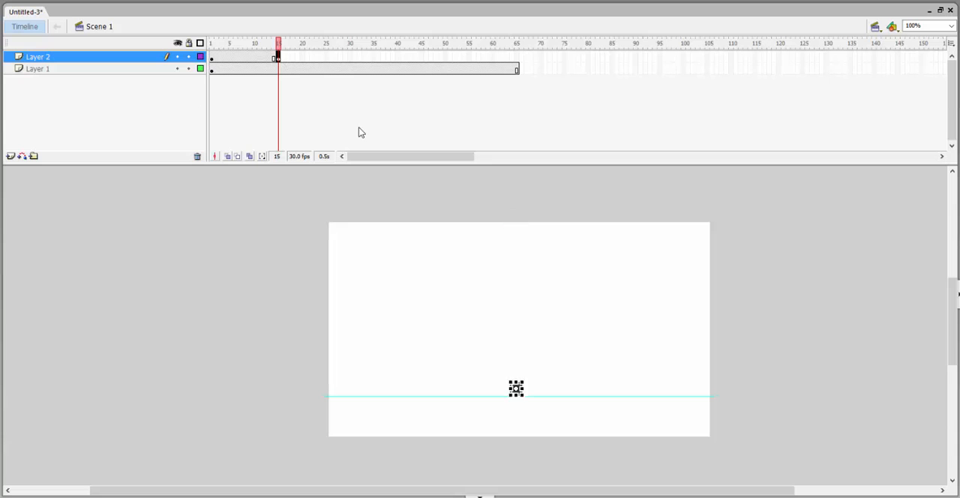
pyautogui.hotkey('shift', 'Down')
pyautogui.hotkey('shift', 'Down')
pyautogui.hotkey('shift', 'Down')
pyautogui.rightClick(266, 58)
pyautogui.click(293, 89)
# Scrub through the fall and set the rock's water-impact keyframe at frame 11.
pyautogui.click(279, 59)
pyautogui.moveTo(262, 44)
pyautogui.mouseDown()
pyautogui.moveTo(317, 43)
pyautogui.moveTo(260, 59)
pyautogui.mouseUp()
pyautogui.click(264, 43)
pyautogui.moveTo(259, 44); pyautogui.dragTo(330, 43)
pyautogui.click(259, 57)
# Insert a keyframe at frame 15, lower the rock below the stage, and add a motion tween for the sinking.
pyautogui.click(278, 57)
pyautogui.press('F6')
pyautogui.hotkey('shift', 'Down')
pyautogui.hotkey('shift', 'Down')
pyautogui.hotkey('shift', 'Down')
pyautogui.hotkey('shift', 'Down')
pyautogui.hotkey('shift', 'Down')
pyautogui.hotkey('shift', 'Down')
pyautogui.hotkey('shift', 'Down')
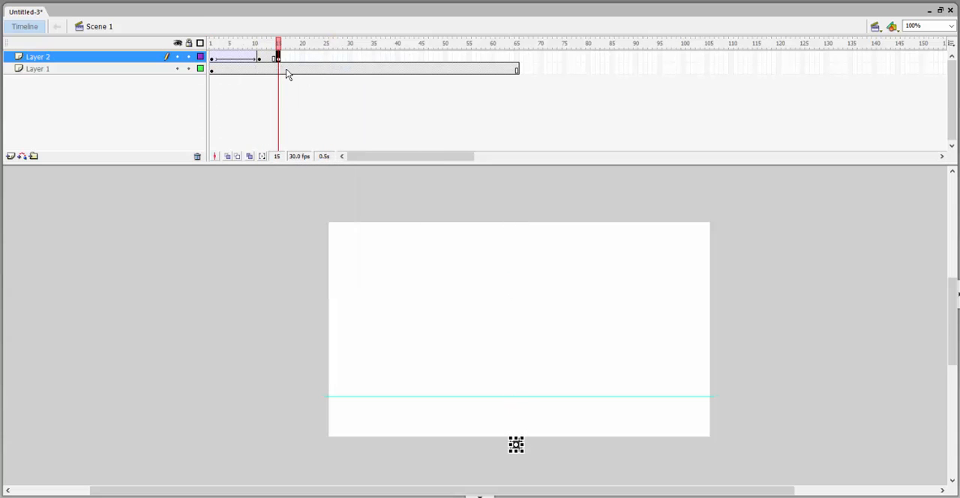
pyautogui.rightClick(269, 58)
pyautogui.click(295, 89)
# Slow the sinking by moving the rock's last keyframe to frame 20, and preview the animation.
pyautogui.press('Return')
pyautogui.click(279, 57)
pyautogui.moveTo(278, 58); pyautogui.dragTo(292, 60)
pyautogui.click(212, 43)
pyautogui.press('Return')
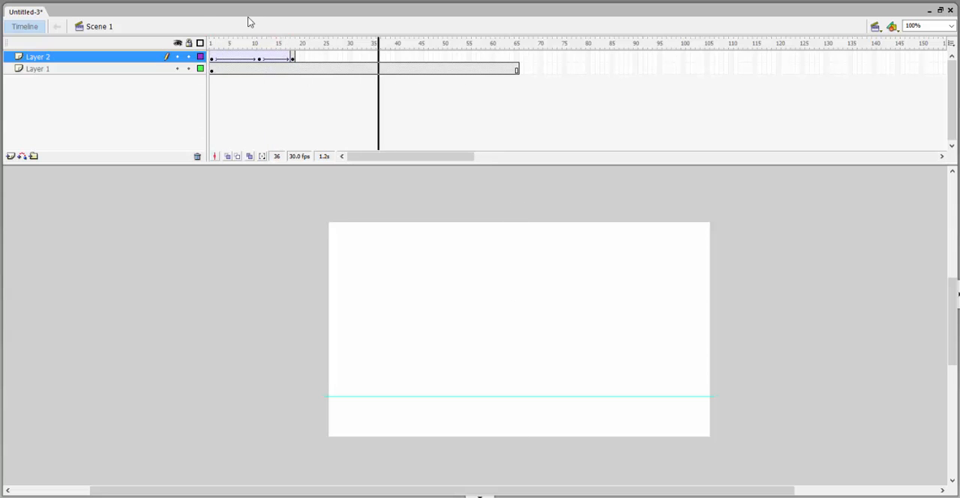
pyautogui.hotkey('ctrl', 'Return')
pyautogui.click(703, 167)
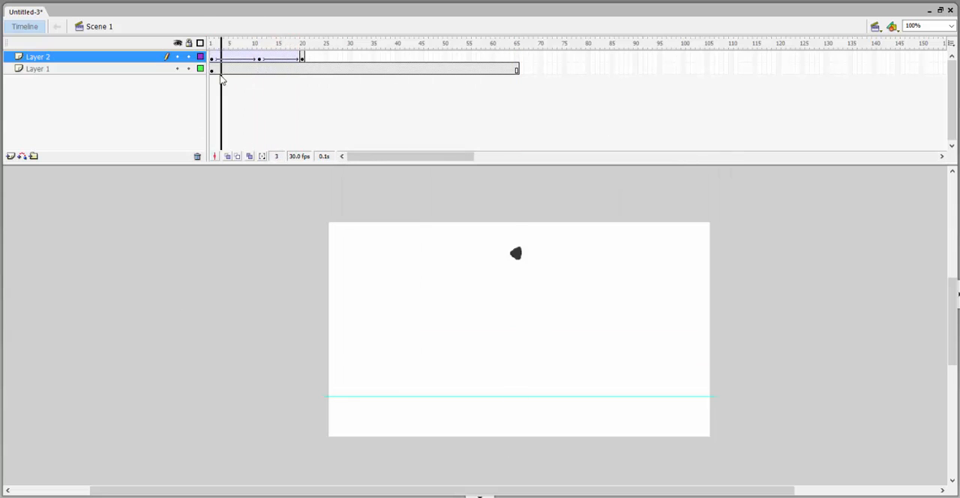
pyautogui.moveTo(220, 76); pyautogui.dragTo(300, 114)
# Add Layer 3, lock Layers 1 and 2, and insert a blank keyframe at frame 11 on Layer 3.
pyautogui.click(10, 158)
pyautogui.press('z')
pyautogui.click(503, 388)
pyautogui.moveTo(465, 422); pyautogui.dragTo(465, 478)
pyautogui.moveTo(298, 43); pyautogui.dragTo(261, 73)
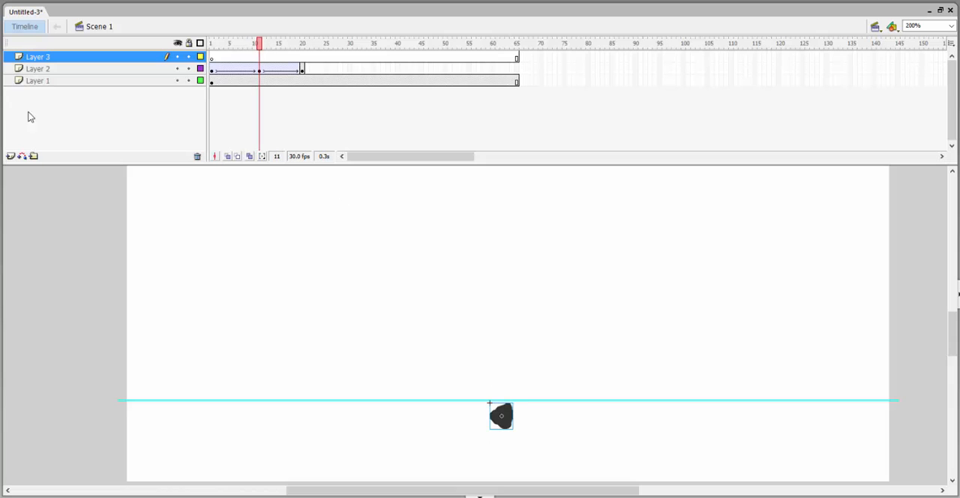
pyautogui.click(38, 272)
pyautogui.click(189, 70)
pyautogui.click(189, 80)
pyautogui.click(259, 57)
pyautogui.press('F7')
# Brush a spiky cyan crown splash on frame 11, rising from around the rock at the water line.
pyautogui.moveTo(523, 402)
pyautogui.mouseDown()
pyautogui.moveTo(512, 428)
pyautogui.moveTo(448, 346)
pyautogui.mouseUp()
pyautogui.hotkey('ctrl', 'z')
pyautogui.hotkey('ctrl', 'z')
pyautogui.hotkey('ctrl', 'z')
pyautogui.moveTo(483, 400)
pyautogui.mouseDown()
pyautogui.moveTo(463, 368)
pyautogui.moveTo(487, 370)
pyautogui.moveTo(479, 383)
pyautogui.moveTo(476, 362)
pyautogui.moveTo(509, 371)
pyautogui.mouseUp()
pyautogui.moveTo(507, 376)
pyautogui.mouseDown()
pyautogui.moveTo(529, 386)
pyautogui.moveTo(521, 402)
pyautogui.mouseUp()
pyautogui.moveTo(517, 418); pyautogui.dragTo(534, 403)
pyautogui.hotkey('ctrl', 'z')
pyautogui.moveTo(525, 361)
pyautogui.mouseDown()
pyautogui.moveTo(535, 360)
pyautogui.moveTo(534, 383)
pyautogui.mouseUp()
# Insert a blank keyframe at frame 12 and draw the cavity around the rock and the splash's taller right-hand fingers.
pyautogui.press('.')
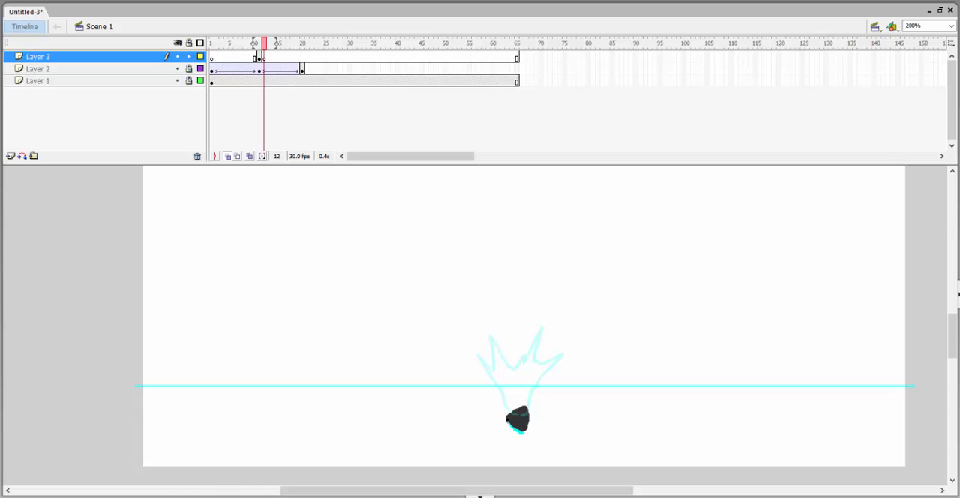
pyautogui.press('F7')
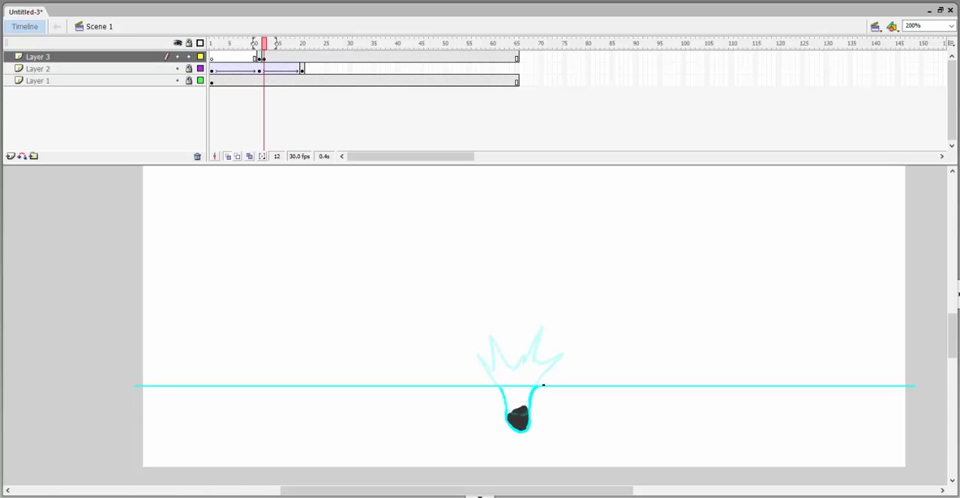
pyautogui.moveTo(554, 371)
pyautogui.mouseDown()
pyautogui.moveTo(576, 332)
pyautogui.moveTo(564, 348)
pyautogui.mouseUp()
pyautogui.moveTo(566, 344); pyautogui.dragTo(549, 353)
pyautogui.hotkey('ctrl', 'z')
pyautogui.hotkey('ctrl', 'z')
pyautogui.hotkey('ctrl', 'z')
pyautogui.moveTo(551, 384)
pyautogui.mouseDown()
pyautogui.moveTo(570, 351)
pyautogui.moveTo(547, 339)
pyautogui.moveTo(554, 304)
pyautogui.moveTo(542, 331)
pyautogui.mouseUp()
pyautogui.hotkey('ctrl', 'z')
pyautogui.hotkey('ctrl', 'z')
pyautogui.moveTo(569, 352)
pyautogui.mouseDown()
pyautogui.moveTo(541, 332)
pyautogui.moveTo(553, 305)
pyautogui.mouseUp()
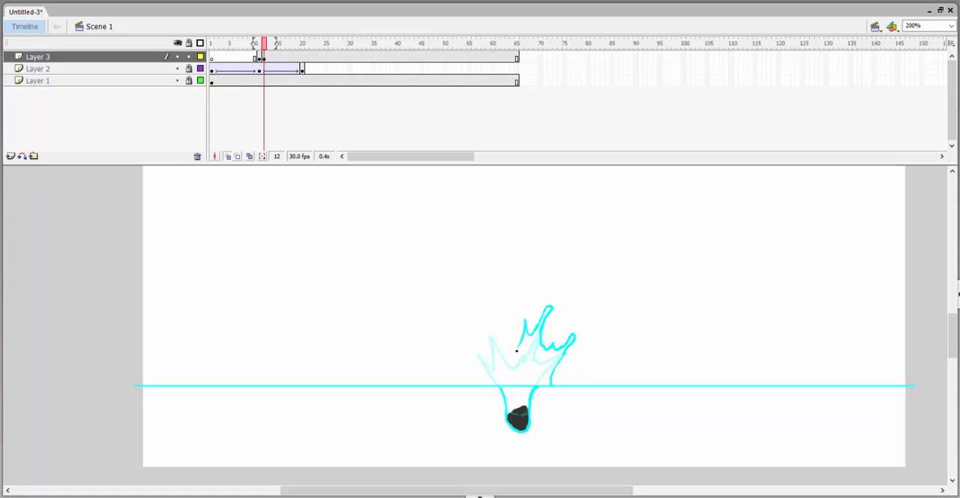
# Draw the remaining left and middle fingers of the frame 12 splash and compare it with frame 11.
pyautogui.moveTo(486, 327); pyautogui.dragTo(488, 358)
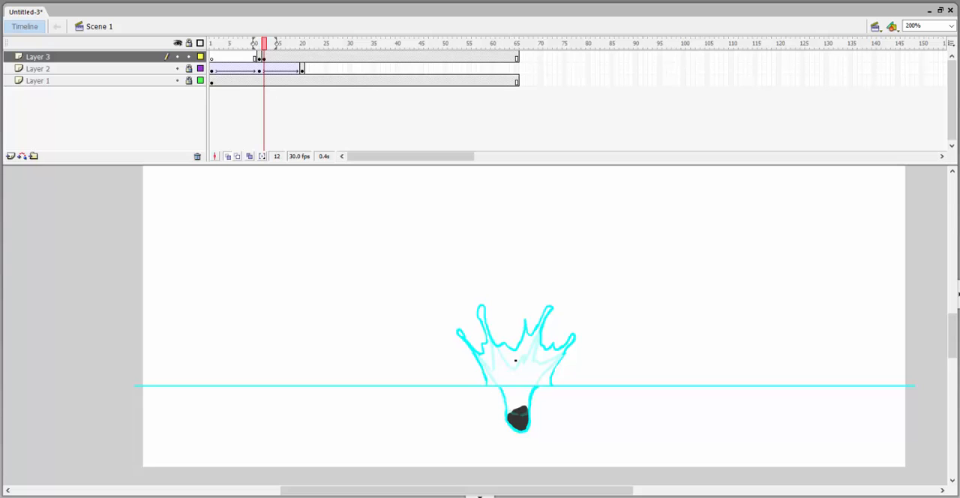
pyautogui.press(',')
pyautogui.press('.')
# Insert a blank keyframe at frame 13 and draw the narrowing cavity and the splash's right side with detached droplets.
pyautogui.press('.')
pyautogui.press('F7')
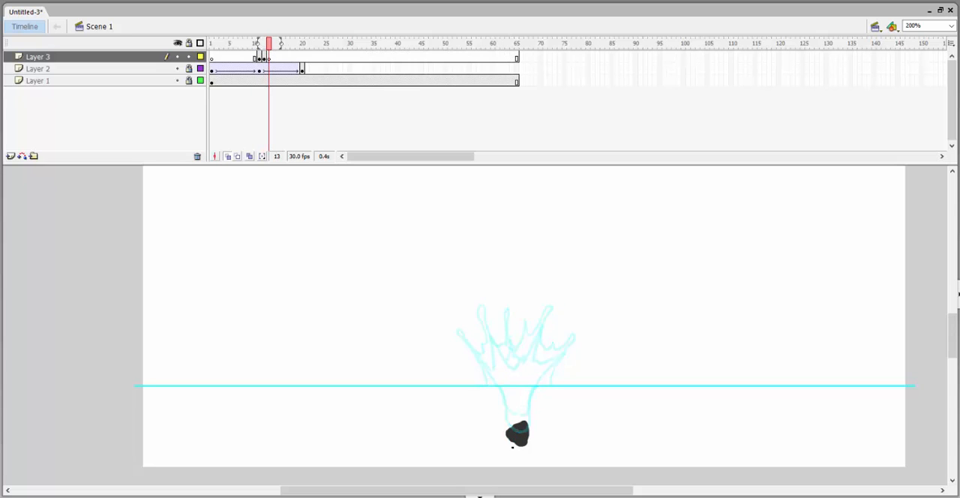
pyautogui.press(',')
pyautogui.press('.')
pyautogui.moveTo(507, 437); pyautogui.dragTo(520, 447)
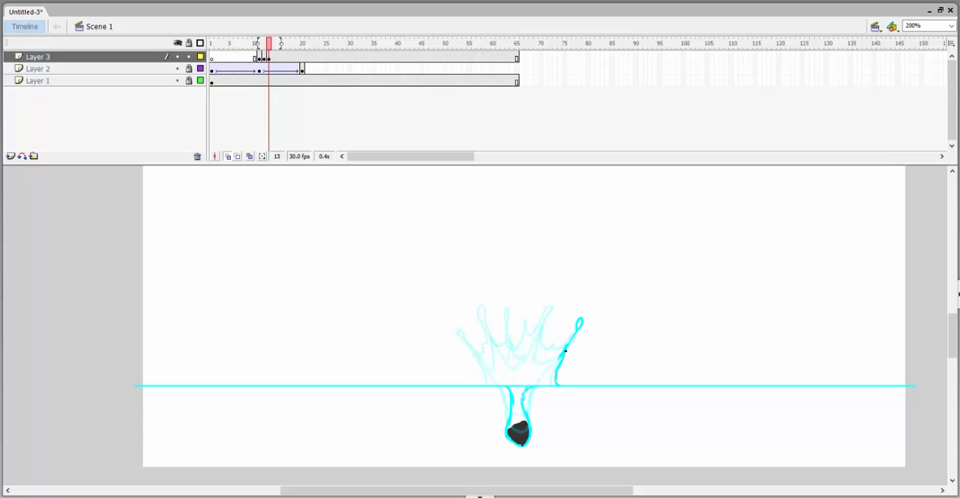
pyautogui.click(555, 337)
pyautogui.click(553, 346)
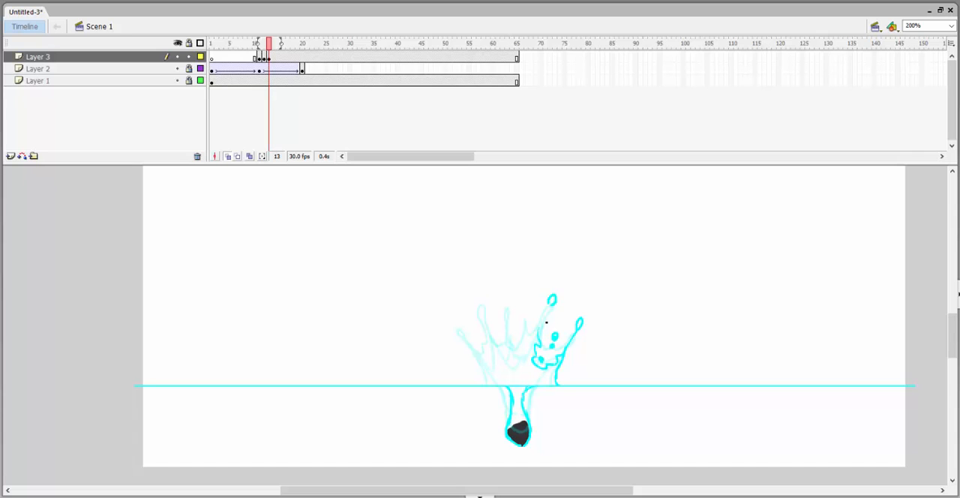
# Continue the frame 13 splash with its middle lobes and upper-left finger and droplets, checking against the previous frame.
pyautogui.hotkey('ctrl', '=')
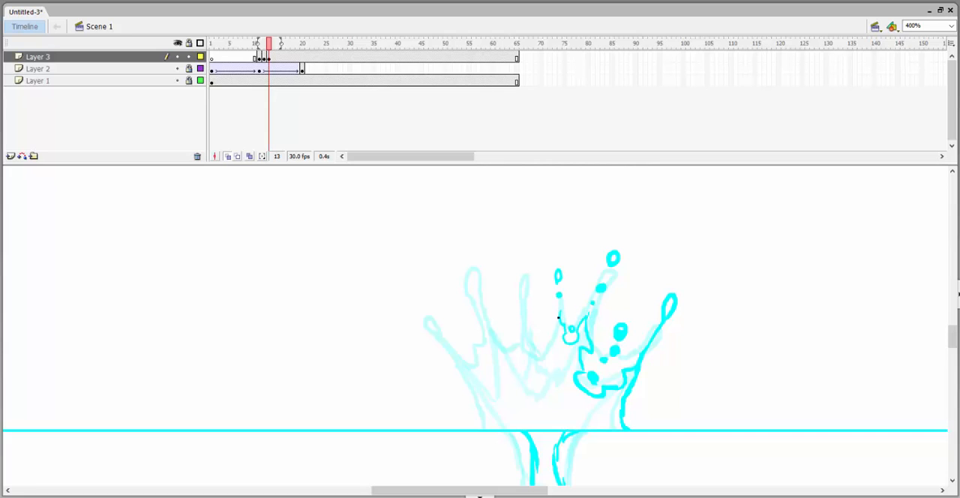
pyautogui.moveTo(558, 317)
pyautogui.mouseDown()
pyautogui.moveTo(551, 367)
pyautogui.moveTo(537, 381)
pyautogui.mouseUp()
pyautogui.press(',')
pyautogui.press('.')
pyautogui.moveTo(509, 336); pyautogui.dragTo(528, 366)
pyautogui.press(',')
pyautogui.press('.')
pyautogui.moveTo(444, 249); pyautogui.dragTo(453, 250)
pyautogui.moveTo(459, 267); pyautogui.dragTo(464, 274)
pyautogui.press(',')
pyautogui.press('.')
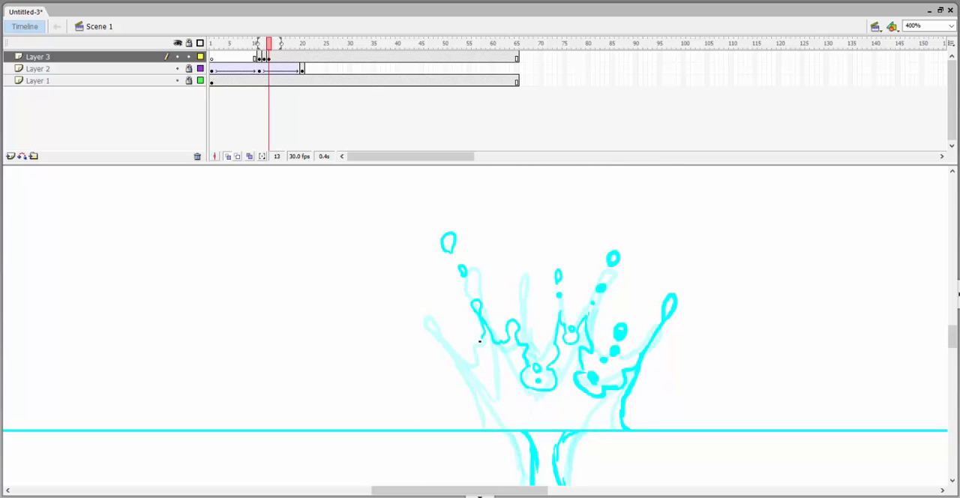
# Redraw the left lobe on frame 13, then add the far-left droplets and the outer edge down to the water line.
pyautogui.hotkey('ctrl', 'z')
pyautogui.moveTo(464, 338)
pyautogui.mouseDown()
pyautogui.moveTo(483, 336)
pyautogui.moveTo(495, 375)
pyautogui.mouseUp()
pyautogui.hotkey('ctrl', 'z')
pyautogui.press(',')
pyautogui.press('.')
pyautogui.moveTo(398, 288); pyautogui.dragTo(401, 289)
pyautogui.moveTo(414, 311); pyautogui.dragTo(422, 321)
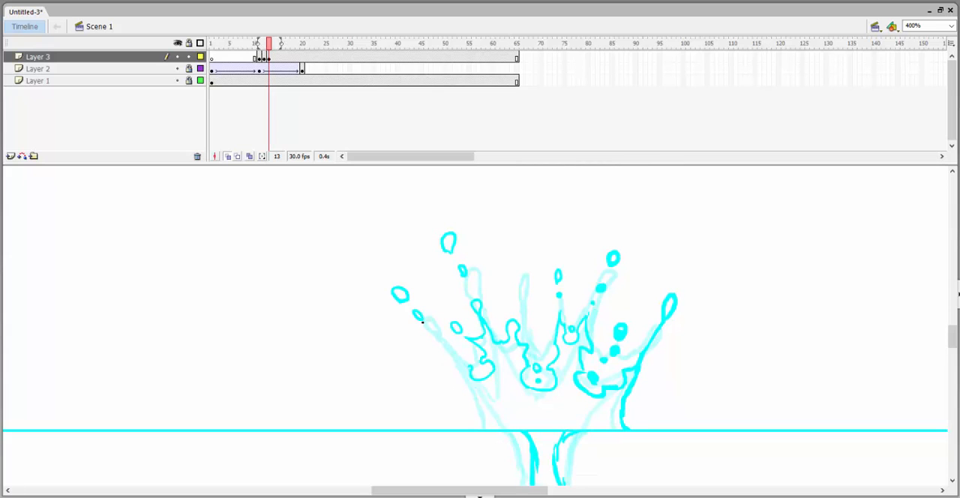
pyautogui.moveTo(457, 366); pyautogui.dragTo(480, 426)
# Flip back through the earlier splash frames and add droplets above the middle finger on frame 13.
pyautogui.press(',')
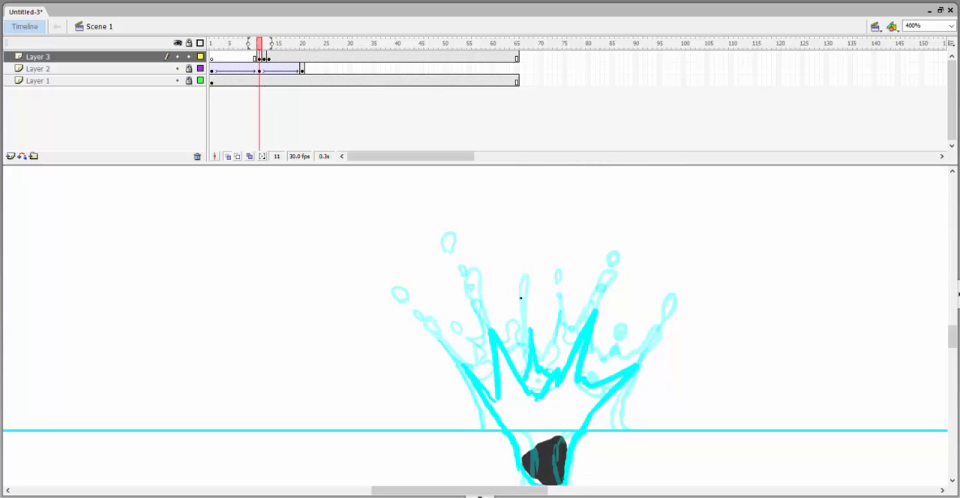
pyautogui.press('.')
pyautogui.press(',')
pyautogui.moveTo(521, 307)
pyautogui.mouseDown()
pyautogui.moveTo(551, 420)
pyautogui.moveTo(557, 315)
pyautogui.mouseUp()
# Insert a blank keyframe at frame 14 and draw the pinched cavity around the rock and the leading droplets of the two left fingers.
pyautogui.press('.')
pyautogui.press('.')
pyautogui.scroll(-5, 574, 379)
pyautogui.scroll(5, 557, 386)
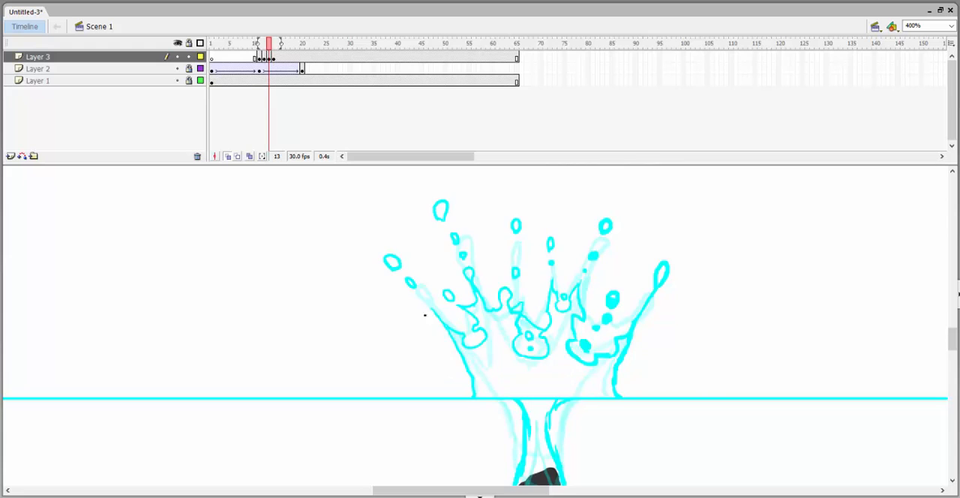
pyautogui.moveTo(396, 275); pyautogui.dragTo(395, 268)
pyautogui.scroll(3, 427, 257)
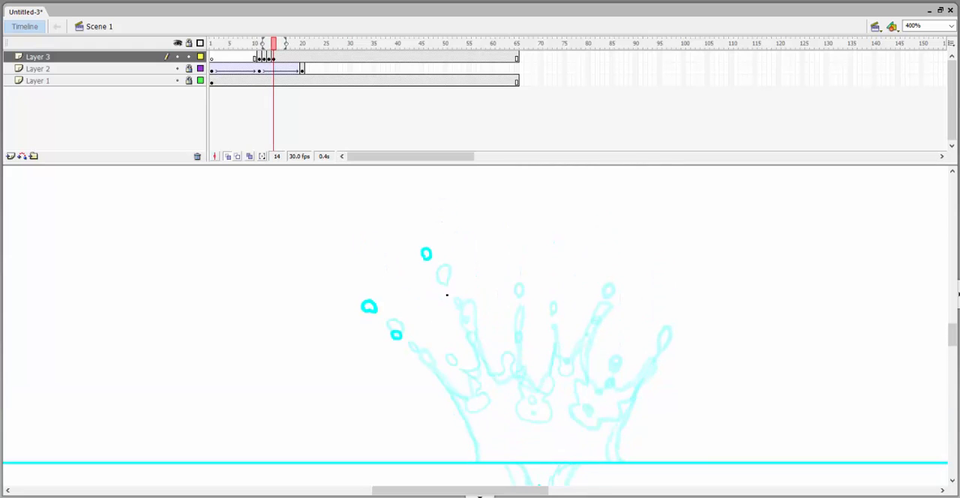
pyautogui.moveTo(447, 295); pyautogui.dragTo(449, 293)
pyautogui.press(',')
pyautogui.press(',')
# Break frame 14's two left fingers into trails of droplets and draw the shrinking left lobe down to the water line.
pyautogui.moveTo(456, 312)
pyautogui.mouseDown()
pyautogui.moveTo(478, 368)
pyautogui.moveTo(470, 339)
pyautogui.mouseUp()
pyautogui.press('.')
pyautogui.press('.')
pyautogui.press(',')
pyautogui.press('.')
pyautogui.moveTo(464, 370)
pyautogui.mouseDown()
pyautogui.moveTo(437, 333)
pyautogui.moveTo(413, 344)
pyautogui.moveTo(430, 365)
pyautogui.mouseUp()
pyautogui.press(',')
pyautogui.press('.')
pyautogui.press(',')
pyautogui.press('.')
pyautogui.moveTo(436, 362); pyautogui.dragTo(439, 364)
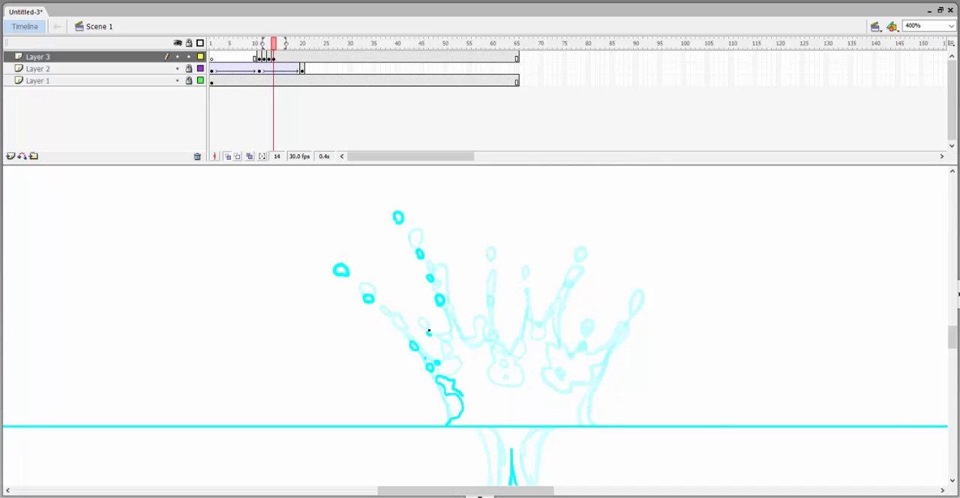
# Add droplets and an elongated blob between the left and middle fingers on frame 14, then outline the inner left lobe with two central dots.
pyautogui.press(',')
pyautogui.press('.')
pyautogui.moveTo(431, 332); pyautogui.dragTo(410, 317)
pyautogui.press('.')
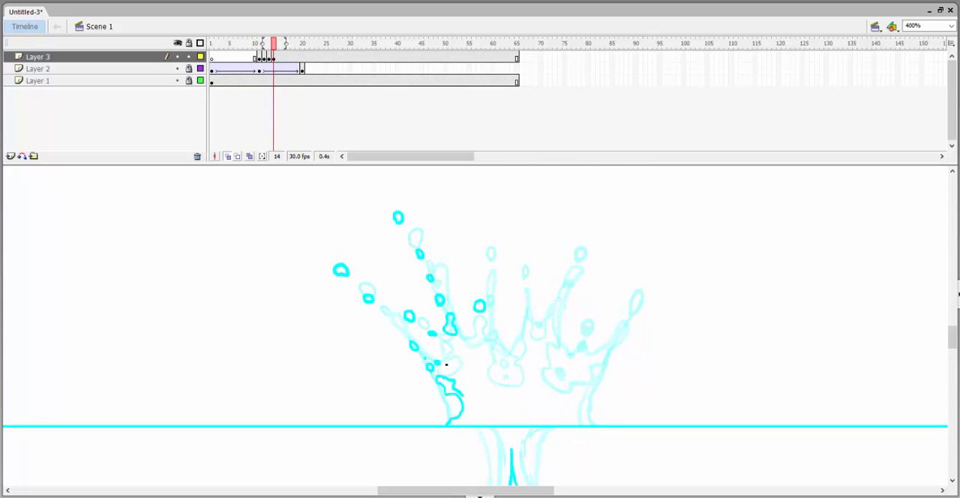
pyautogui.press(',')
pyautogui.press('.')
pyautogui.moveTo(478, 339)
pyautogui.mouseDown()
pyautogui.moveTo(459, 353)
pyautogui.moveTo(475, 395)
pyautogui.mouseUp()
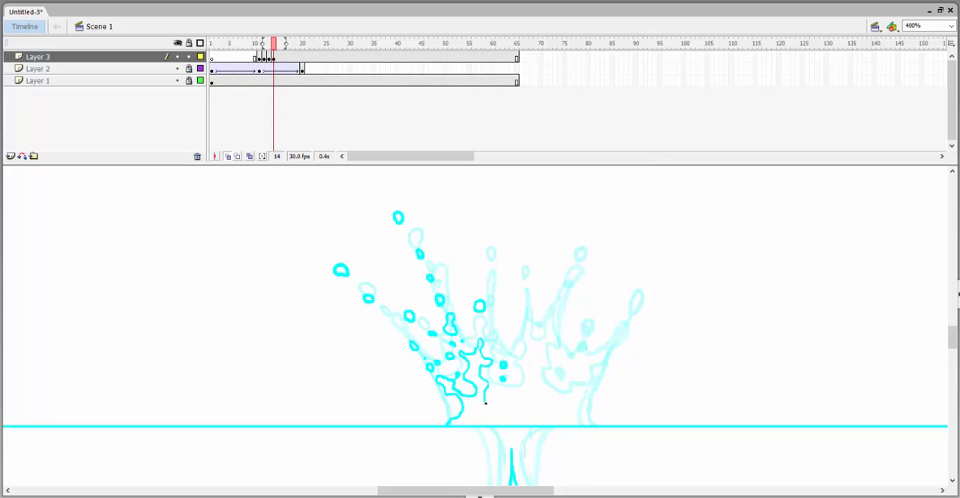
# Finish the centre lobe on frame 14, adding a blob to its right and droplets above the two middle fingers.
pyautogui.moveTo(523, 318); pyautogui.dragTo(544, 343)
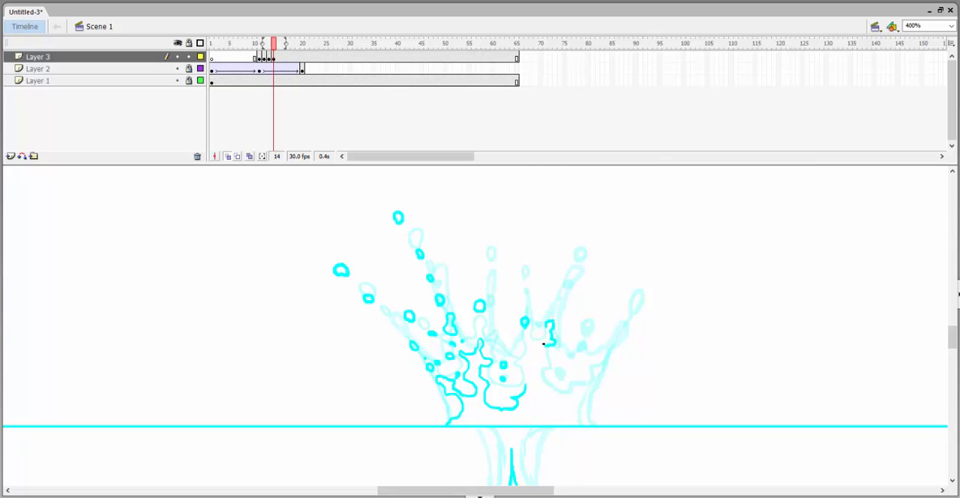
pyautogui.moveTo(528, 257); pyautogui.dragTo(526, 250)
pyautogui.click(524, 285)
pyautogui.press(',')
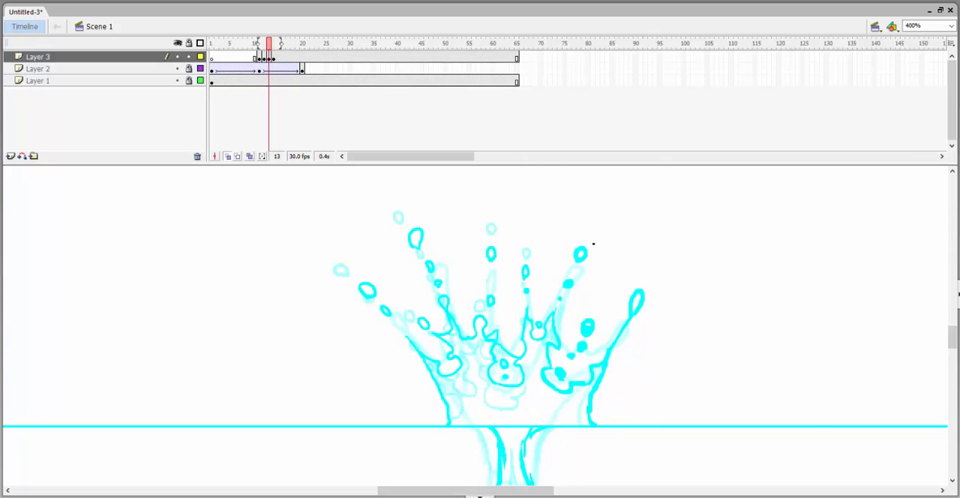
pyautogui.press('.')
pyautogui.press(',')
pyautogui.press('.')
# Draw frame 14's upper-right finger as separate droplets and outline the right-middle lobe below it.
pyautogui.moveTo(517, 361); pyautogui.dragTo(532, 358)
pyautogui.press(',')
pyautogui.press('.')
pyautogui.moveTo(545, 395); pyautogui.dragTo(565, 408)
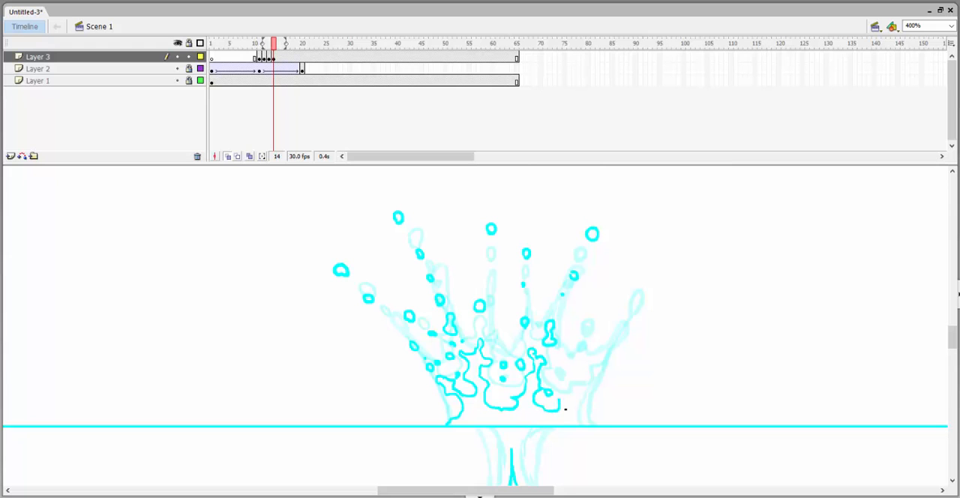
# Scatter droplets above and beside the right-middle lobe on frame 14, checking their spacing against the earlier frames.
pyautogui.moveTo(557, 372); pyautogui.dragTo(556, 379)
pyautogui.press(',')
pyautogui.press('.')
pyautogui.moveTo(593, 313); pyautogui.dragTo(594, 313)
pyautogui.moveTo(582, 343); pyautogui.dragTo(573, 356)
pyautogui.press(',')
pyautogui.press('.')
pyautogui.press(',')
pyautogui.press(',')
pyautogui.press('.')
pyautogui.press('.')
# Add the far-right finger's droplets on frame 14 and draw the right edge lobe down to the water line.
pyautogui.moveTo(651, 280)
pyautogui.mouseDown()
pyautogui.moveTo(653, 270)
pyautogui.moveTo(650, 280)
pyautogui.mouseUp()
pyautogui.moveTo(644, 292); pyautogui.dragTo(644, 296)
pyautogui.moveTo(624, 326); pyautogui.dragTo(624, 329)
pyautogui.press(',')
pyautogui.press('.')
# Flip repeatedly between frames 12, 13 and 14 to check the motion of the breaking splash.
pyautogui.press(',')
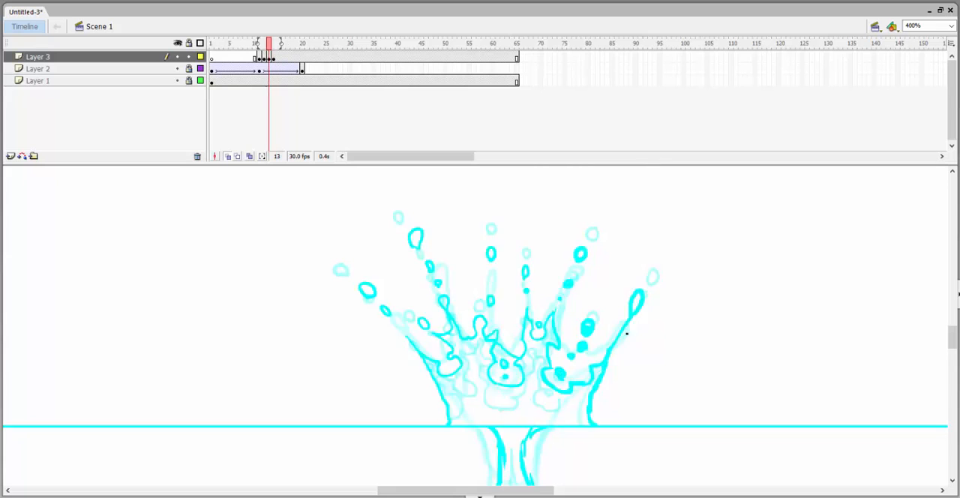
pyautogui.press('.')
pyautogui.moveTo(599, 367)
pyautogui.mouseDown()
pyautogui.moveTo(580, 423)
pyautogui.moveTo(558, 402)
pyautogui.moveTo(507, 412)
pyautogui.mouseUp()
pyautogui.press(',')
pyautogui.press('.')
pyautogui.press(',')
pyautogui.press(',')
pyautogui.press('.')
pyautogui.press(',')
pyautogui.press('.')
pyautogui.press('.')
pyautogui.press(',')
pyautogui.press('.')
# Add droplets along the middle finger on frame 14 and draw extra broken outlines inside the centre lobes.
pyautogui.press(',')
pyautogui.press(',')
pyautogui.press('.')
pyautogui.press('.')
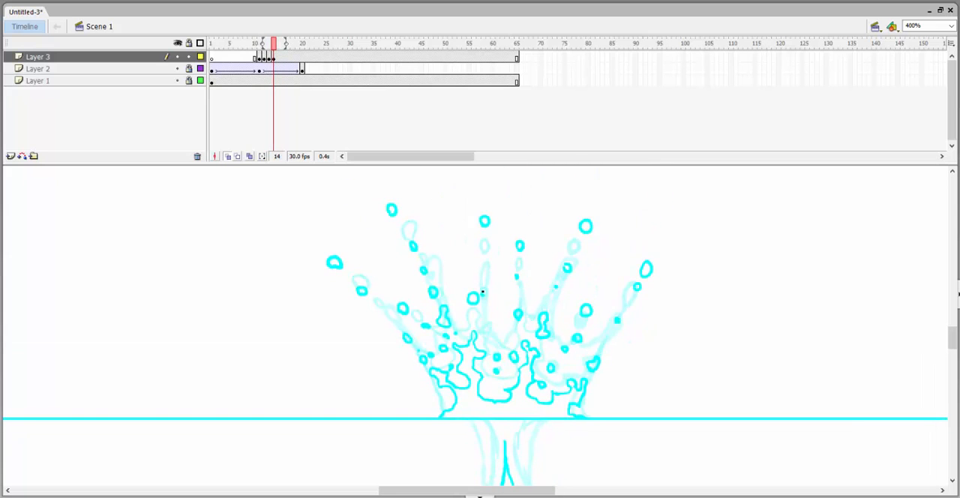
pyautogui.press(',')
pyautogui.moveTo(482, 292); pyautogui.dragTo(484, 268)
pyautogui.press('.')
pyautogui.press(',')
pyautogui.press('.')
pyautogui.press(',')
pyautogui.press('.')
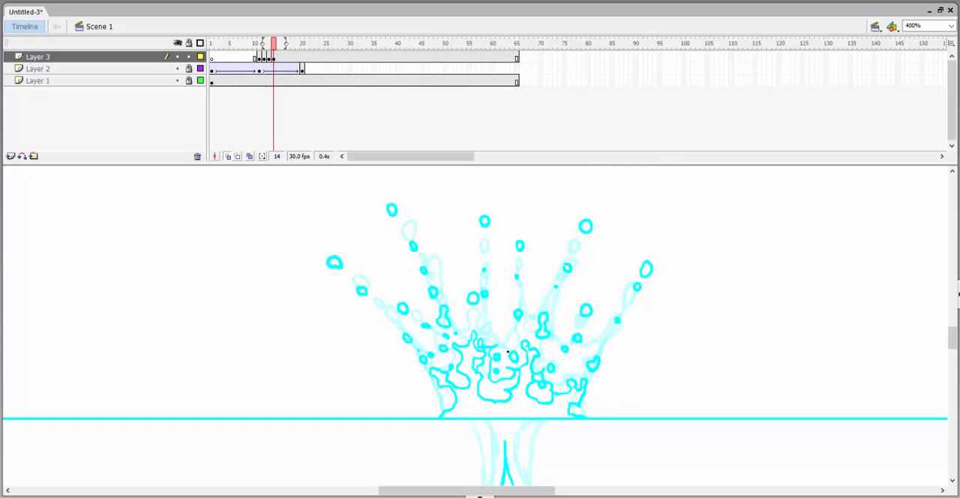
pyautogui.scroll(-2, 494, 428)
pyautogui.scroll(-3, 509, 407)
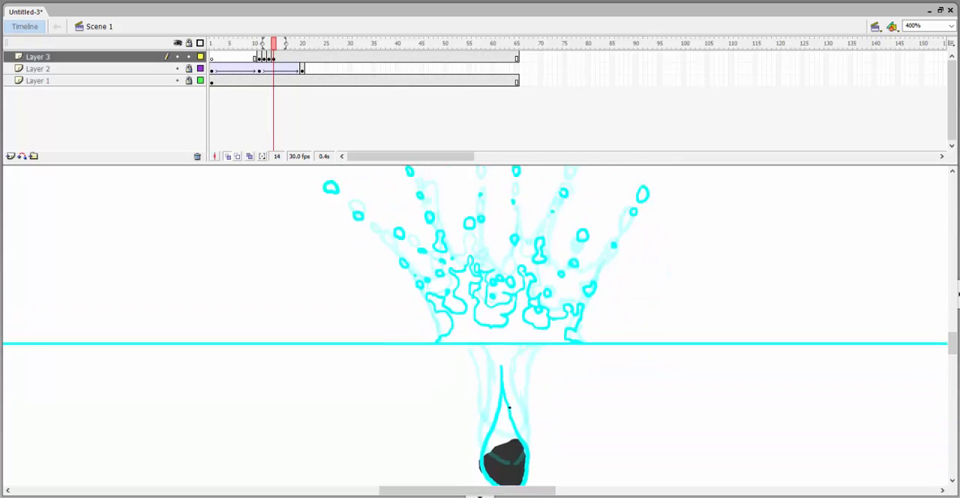
pyautogui.moveTo(501, 357); pyautogui.dragTo(504, 319)
pyautogui.hotkey('ctrl', 'z')
pyautogui.hotkey('ctrl', 'z')
pyautogui.hotkey('ctrl', 'z')
# Insert a blank keyframe at frame 15 and add a small circle inside the left lobe on frame 14.
pyautogui.moveTo(562, 355); pyautogui.dragTo(615, 415)
pyautogui.press(',')
pyautogui.press('.')
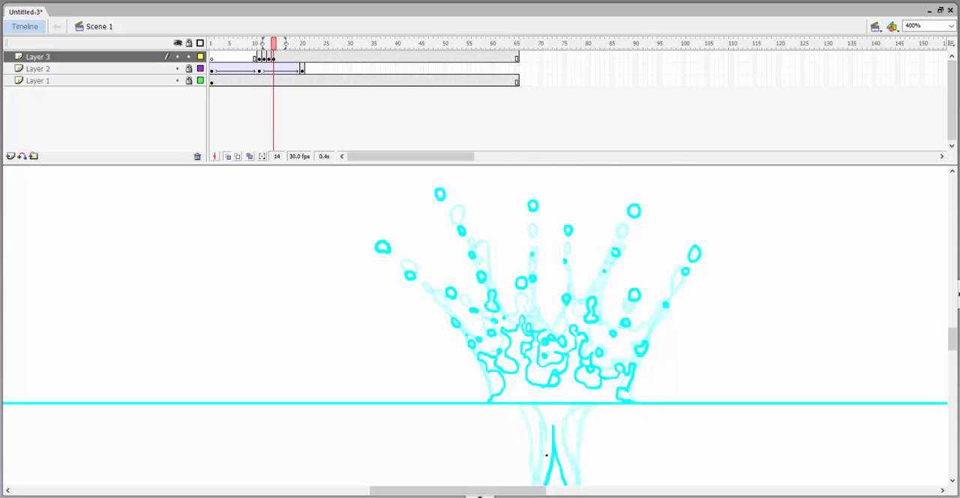
pyautogui.press('F7')
pyautogui.click(491, 395)
pyautogui.hotkey('ctrl', 'z')
pyautogui.press(',')
pyautogui.press(',')
pyautogui.press('.')
pyautogui.press('.')
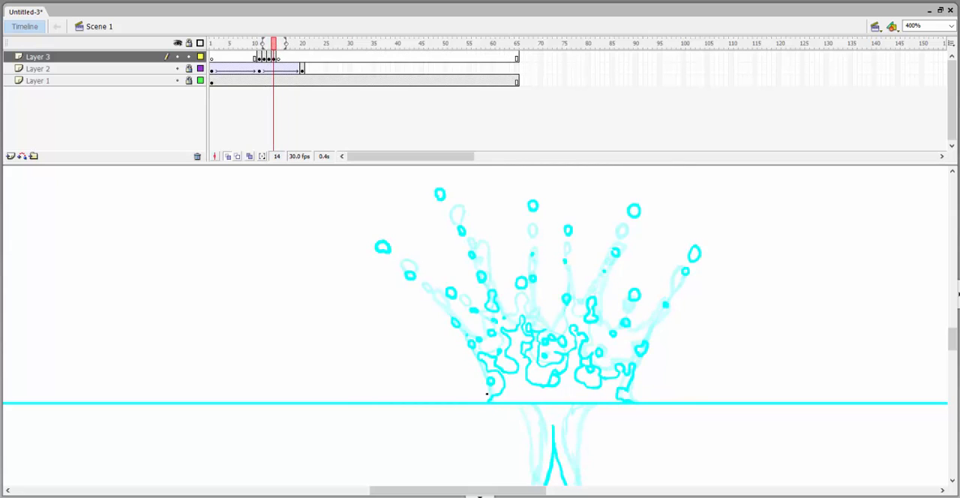
pyautogui.press(',')
pyautogui.press(',')
pyautogui.press('.')
pyautogui.press('.')
# Draw a small left droplet and the collapsed splash as a low wavy outline just above the water line on frame 15.
pyautogui.moveTo(490, 381); pyautogui.dragTo(509, 376)
pyautogui.press(',')
pyautogui.press(',')
pyautogui.press('.')
pyautogui.press('.')
pyautogui.press(',')
pyautogui.press('.')
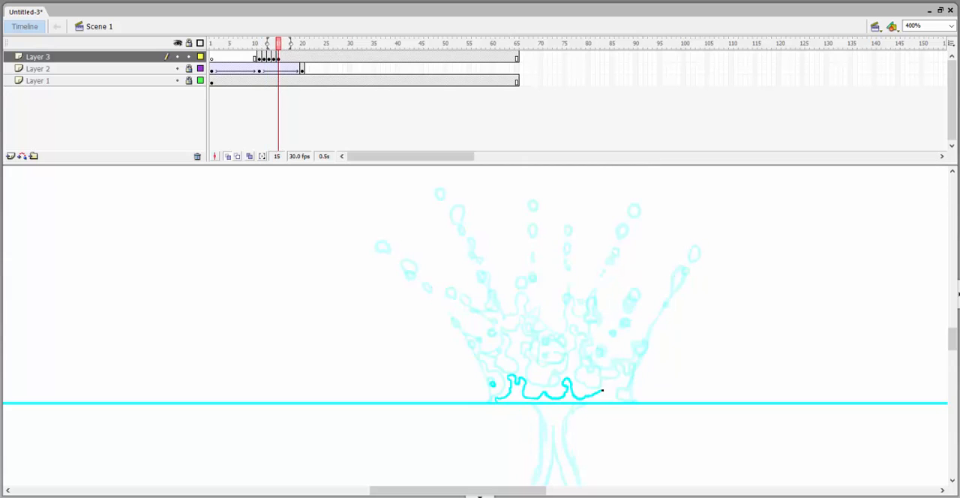
pyautogui.moveTo(602, 390); pyautogui.dragTo(609, 388)
# Draw a thin jet with a rounded head rising from the splash's centre on frame 15.
pyautogui.press(',')
pyautogui.press('.')
pyautogui.moveTo(553, 375); pyautogui.dragTo(561, 382)
pyautogui.moveTo(579, 412); pyautogui.dragTo(558, 397)
# Insert a blank keyframe at frame 16 and draw the low splash remnants and the jet's base along the water line.
pyautogui.press('F7')
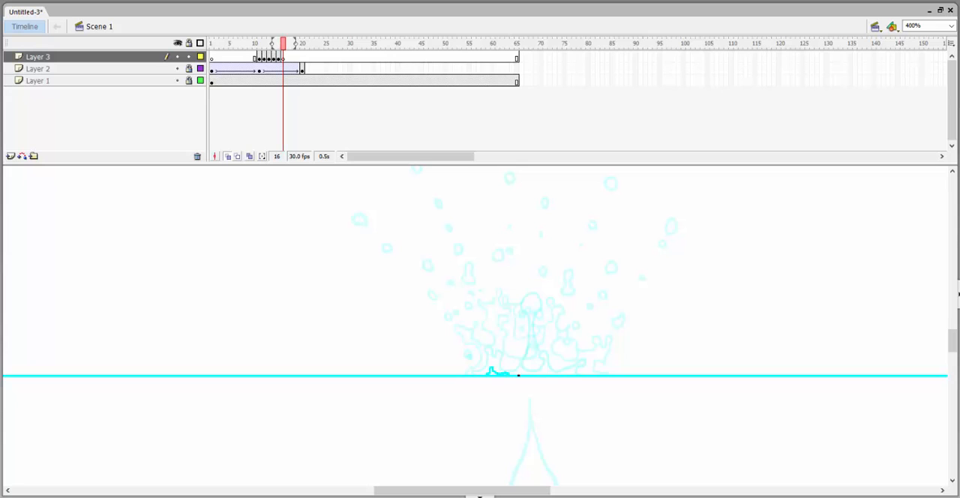
pyautogui.moveTo(518, 375)
pyautogui.mouseDown()
pyautogui.moveTo(562, 373)
pyautogui.moveTo(531, 326)
pyautogui.mouseUp()
pyautogui.press(',')
pyautogui.press('.')
pyautogui.moveTo(523, 408); pyautogui.dragTo(534, 466)
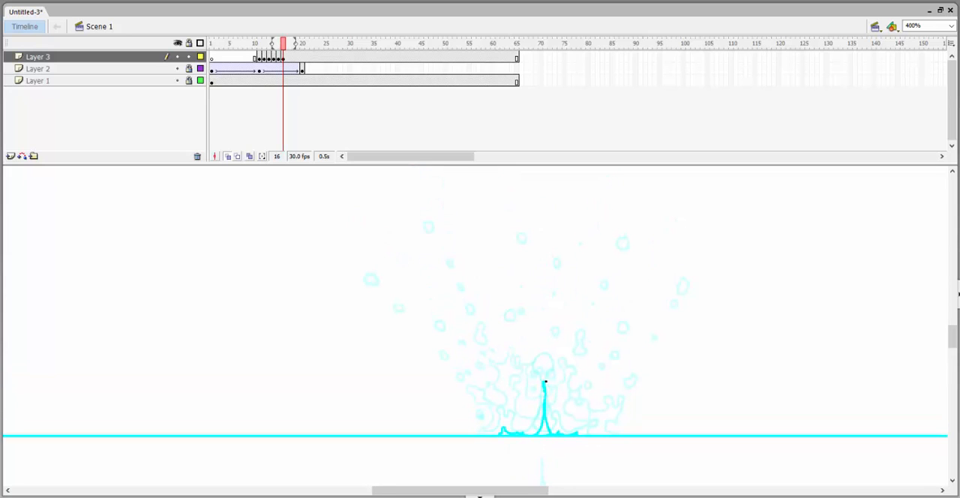
# Complete the narrow jet on frame 16 and draw a detached droplet above its tip.
pyautogui.moveTo(544, 318); pyautogui.dragTo(545, 320)
pyautogui.press(',')
pyautogui.press('.')
pyautogui.moveTo(549, 386); pyautogui.dragTo(535, 409)
pyautogui.moveTo(534, 356); pyautogui.dragTo(536, 345)
# Insert a blank keyframe at frame 17 and draw the rising round droplet with a smaller one on top.
pyautogui.press('F7')
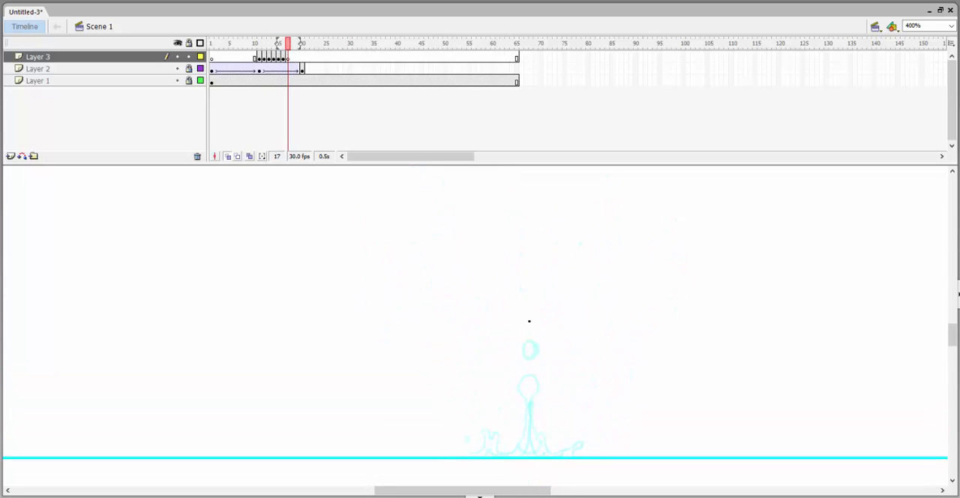
pyautogui.moveTo(528, 313)
pyautogui.mouseDown()
pyautogui.moveTo(530, 325)
pyautogui.moveTo(527, 314)
pyautogui.mouseUp()
pyautogui.moveTo(529, 385); pyautogui.dragTo(532, 393)
pyautogui.hotkey('ctrl', 'z')
pyautogui.moveTo(530, 318)
pyautogui.mouseDown()
pyautogui.moveTo(528, 328)
pyautogui.moveTo(529, 320)
pyautogui.mouseUp()
pyautogui.moveTo(534, 314); pyautogui.dragTo(535, 315)
pyautogui.moveTo(537, 398)
pyautogui.mouseDown()
pyautogui.moveTo(540, 337)
pyautogui.moveTo(535, 344)
pyautogui.mouseUp()
# Break up the jet on frame 17 into small droplets above a short pointed stub at the water line.
pyautogui.press(',')
pyautogui.press('.')
pyautogui.press(',')
pyautogui.press('.')
pyautogui.click(537, 371)
pyautogui.press('.')
pyautogui.press(',')
pyautogui.moveTo(535, 445); pyautogui.dragTo(519, 417)
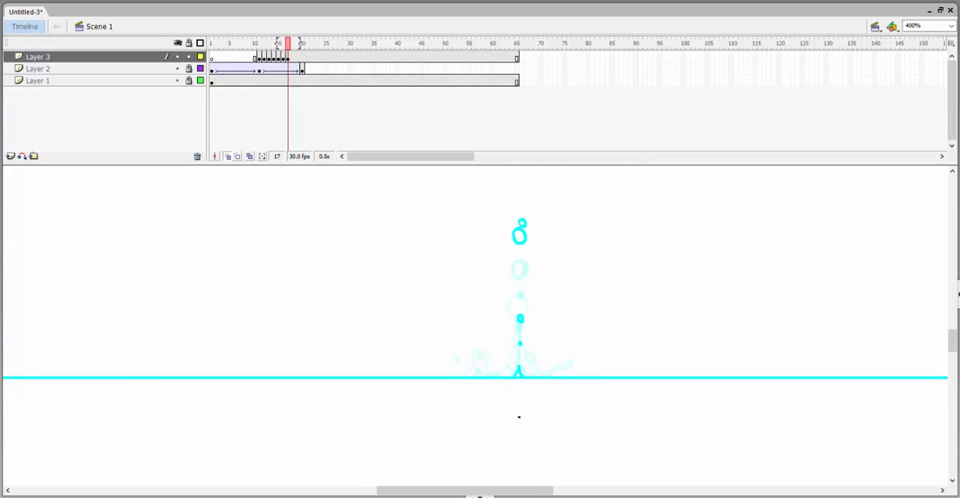
# Insert a blank keyframe at frame 18, draw the droplet higher above the water, and insert another blank keyframe at frame 19.
pyautogui.press(',')
pyautogui.moveTo(563, 361); pyautogui.dragTo(535, 427)
pyautogui.press('.')
pyautogui.moveTo(523, 380); pyautogui.dragTo(547, 431)
pyautogui.press('.')
pyautogui.press('F7')
pyautogui.moveTo(515, 317); pyautogui.dragTo(517, 317)
pyautogui.press('F7')
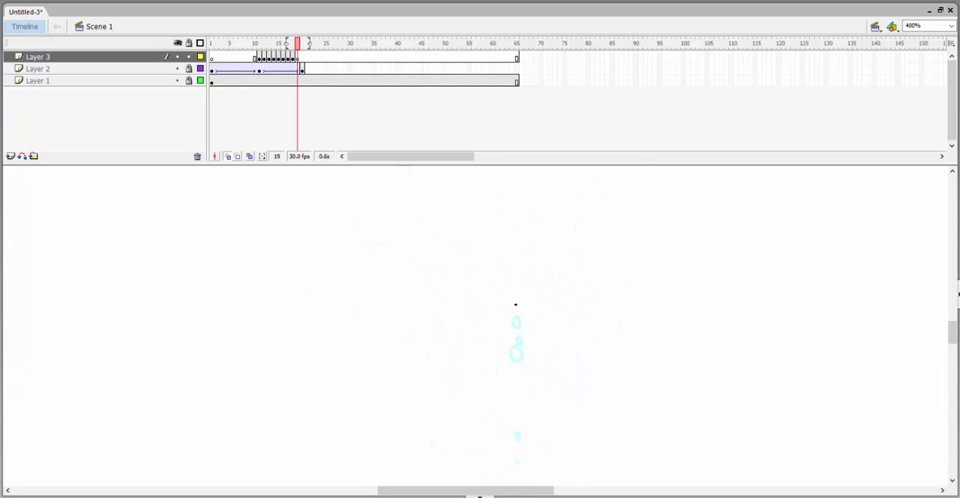
# Insert blank keyframes on frames 20 to 29 and draw the main droplet slowing at its peak and starting to fall.
pyautogui.press('F7')
pyautogui.press('F7')
pyautogui.moveTo(515, 277)
pyautogui.mouseDown()
pyautogui.moveTo(519, 269)
pyautogui.moveTo(520, 283)
pyautogui.mouseUp()
pyautogui.press('F7')
pyautogui.press('F7')
pyautogui.press('F7')
# Draw the main droplet falling in widening intervals through frame 33, adding blank keyframes up to frame 34.
pyautogui.press('F7')
pyautogui.press('F7')
pyautogui.press('F7')
pyautogui.press('F7')
pyautogui.press('F7')
pyautogui.moveTo(520, 334)
pyautogui.mouseDown()
pyautogui.moveTo(535, 266)
pyautogui.moveTo(535, 322)
pyautogui.mouseUp()
pyautogui.press('F7')
pyautogui.press('F7')
pyautogui.press('F7')
pyautogui.press('F7')
pyautogui.press('F7')
# Draw a small jagged splash on the water line at frame 34 where the main droplet lands.
pyautogui.moveTo(536, 394); pyautogui.dragTo(556, 421)
pyautogui.press(',')
pyautogui.press(',')
pyautogui.press('.')
pyautogui.press('.')
pyautogui.moveTo(537, 420); pyautogui.dragTo(520, 423)
# Flip back and forth through the frames up to 34 to examine the droplet's rise, fall and splash.
pyautogui.press(',')
pyautogui.press(',')
pyautogui.press(',')
pyautogui.press(',')
pyautogui.press(',')
pyautogui.press(',')
pyautogui.press(',')
pyautogui.press(',')
pyautogui.press(',')
pyautogui.press(',')
pyautogui.press(',')
pyautogui.press(',')
pyautogui.press(',')
pyautogui.press(',')
pyautogui.press(',')
pyautogui.press(',')
pyautogui.press('.')
pyautogui.press('.')
pyautogui.press('.')
pyautogui.press('.')
pyautogui.press('.')
pyautogui.press(',')
pyautogui.press(',')
pyautogui.press(',')
pyautogui.press(',')
pyautogui.press('.')
pyautogui.press('.')
pyautogui.press('.')
pyautogui.press('.')
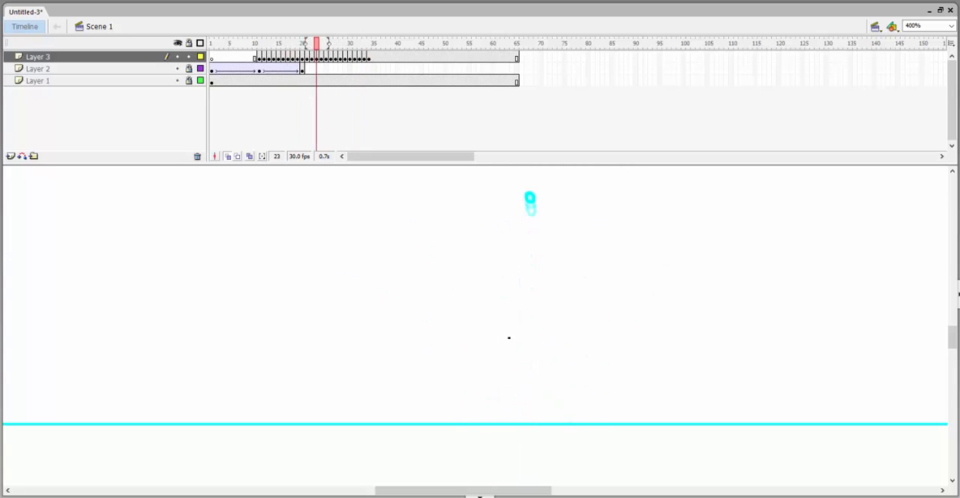
pyautogui.press('.')
pyautogui.press('.')
pyautogui.press('.')
pyautogui.press('.')
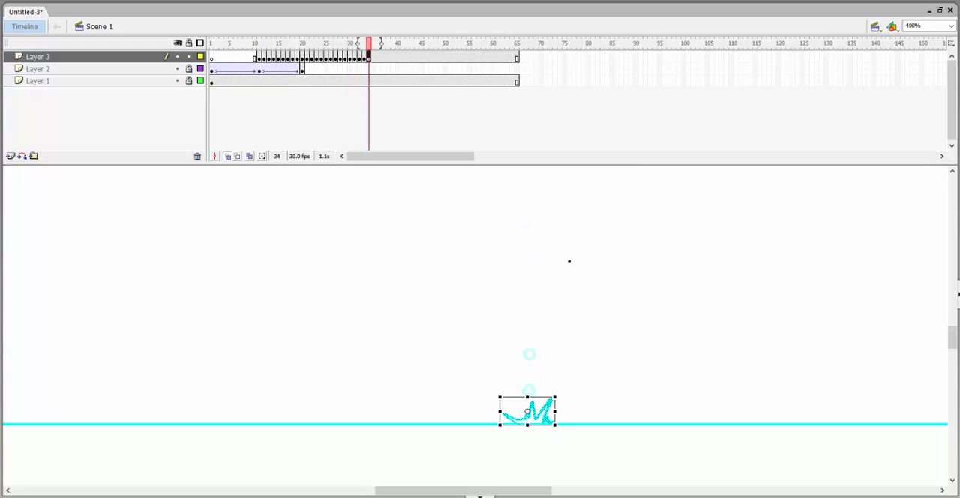
# Add a smaller droplet trailing just above the main droplet on each frame of its fall.
pyautogui.press(',')
pyautogui.press(',')
pyautogui.press(',')
pyautogui.press(',')
pyautogui.press(',')
pyautogui.press(',')
pyautogui.press(',')
pyautogui.press(',')
pyautogui.press(',')
pyautogui.press(',')
pyautogui.press(',')
pyautogui.press(',')
pyautogui.press(',')
pyautogui.press(',')
pyautogui.press(',')
pyautogui.press(',')
pyautogui.press(',')
pyautogui.press(',')
pyautogui.moveTo(534, 262)
pyautogui.mouseDown()
pyautogui.moveTo(538, 320)
pyautogui.moveTo(537, 256)
pyautogui.mouseUp()
pyautogui.press('.')
pyautogui.press('.')
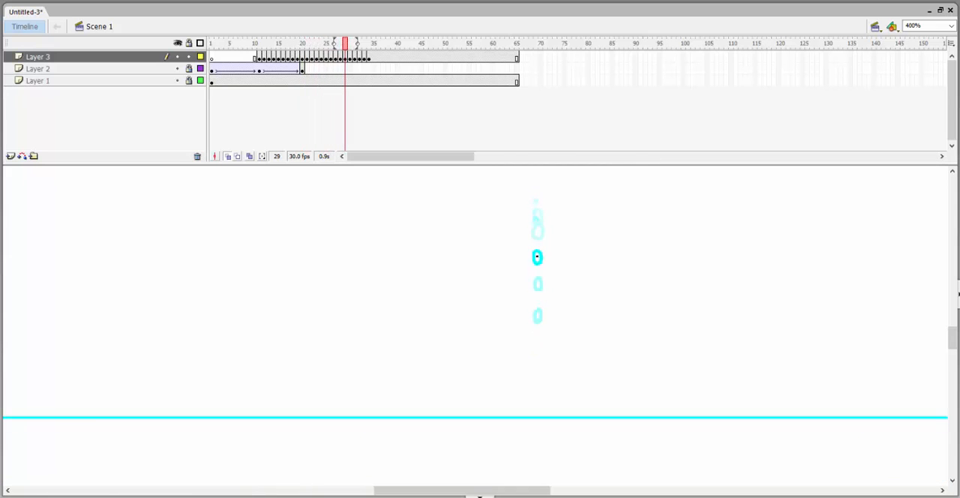
pyautogui.press(',')
pyautogui.press(',')
pyautogui.press(',')
pyautogui.press(',')
pyautogui.press(',')
pyautogui.press(',')
pyautogui.press(',')
pyautogui.press(',')
pyautogui.press(',')
pyautogui.press(',')
pyautogui.press(',')
pyautogui.press(',')
pyautogui.press(',')
pyautogui.press(',')
pyautogui.press(',')
pyautogui.press(',')
pyautogui.press(',')
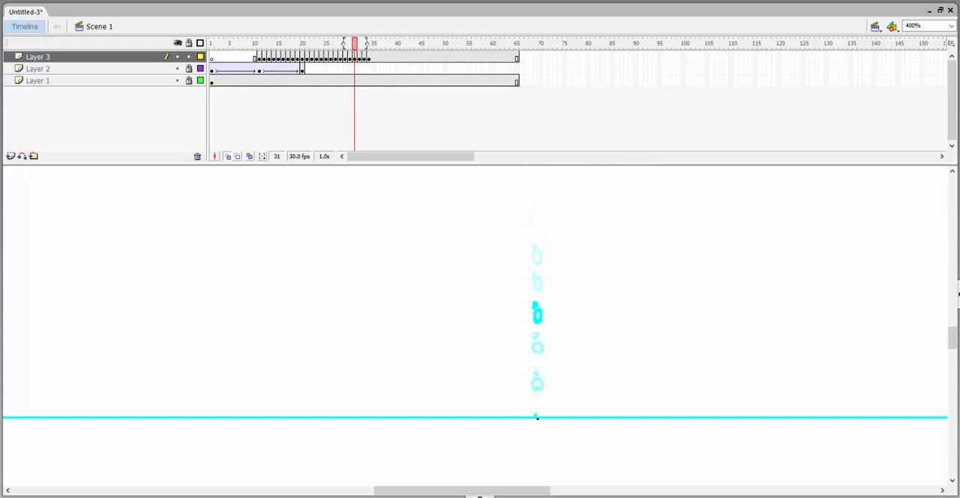
# Draw the small leftover jet droplets beneath the main droplet falling back to the water line, frame by frame.
pyautogui.press(',')
pyautogui.press(',')
pyautogui.press(',')
pyautogui.press(',')
pyautogui.press(',')
pyautogui.press(',')
pyautogui.press(',')
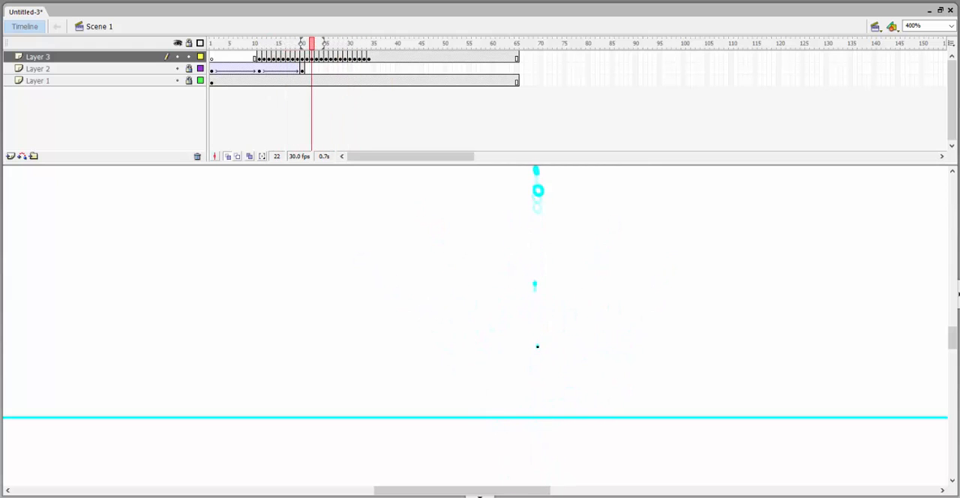
pyautogui.press(',')
pyautogui.press(',')
pyautogui.press(',')
pyautogui.press(',')
pyautogui.press(',')
pyautogui.press(',')
pyautogui.press(',')
pyautogui.press(',')
pyautogui.press(',')
pyautogui.press(',')
pyautogui.press(',')
pyautogui.press(',')
pyautogui.press(',')
pyautogui.press(',')
pyautogui.press('.')
pyautogui.press('.')
pyautogui.press('.')
pyautogui.press('.')
pyautogui.press('.')
pyautogui.press(',')
pyautogui.press(',')
pyautogui.press(',')
pyautogui.press(',')
pyautogui.press(',')
pyautogui.press(',')
pyautogui.press(',')
pyautogui.press(',')
pyautogui.press(',')
pyautogui.press(',')
pyautogui.press(',')
pyautogui.press(',')
pyautogui.press(',')
pyautogui.press('.')
pyautogui.press('.')
pyautogui.press('.')
pyautogui.press('.')
pyautogui.press('.')
# Starting from the crown on frame 14, draw its outermost right-hand droplet flying outward along an arc through frame 29.
pyautogui.moveTo(610, 346)
pyautogui.mouseDown()
pyautogui.moveTo(585, 354)
pyautogui.moveTo(603, 362)
pyautogui.mouseUp()
pyautogui.press(',')
pyautogui.press('.')
pyautogui.moveTo(598, 392); pyautogui.dragTo(610, 390)
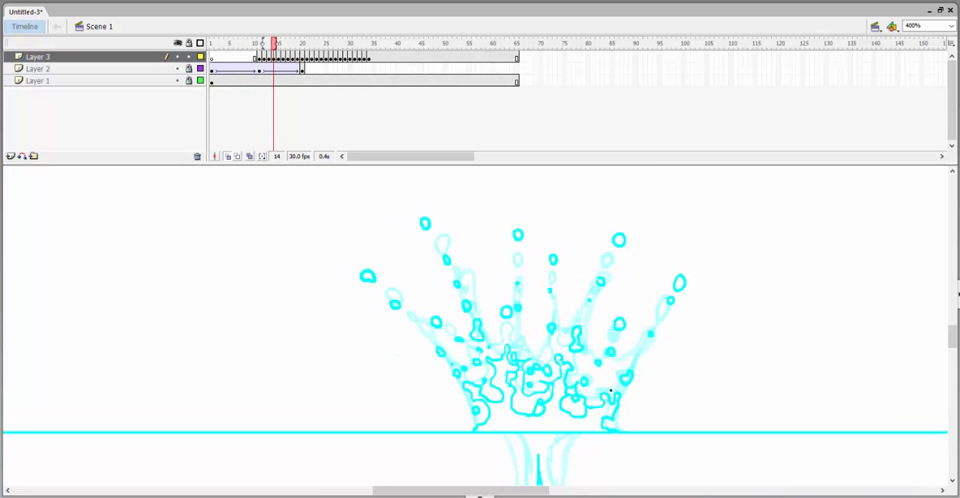
pyautogui.press('.')
pyautogui.moveTo(706, 365); pyautogui.dragTo(653, 360)
pyautogui.press(',')
pyautogui.press('.')
pyautogui.press('.')
pyautogui.moveTo(694, 255); pyautogui.dragTo(709, 246)
pyautogui.press('.')
pyautogui.press('.')
pyautogui.press('.')
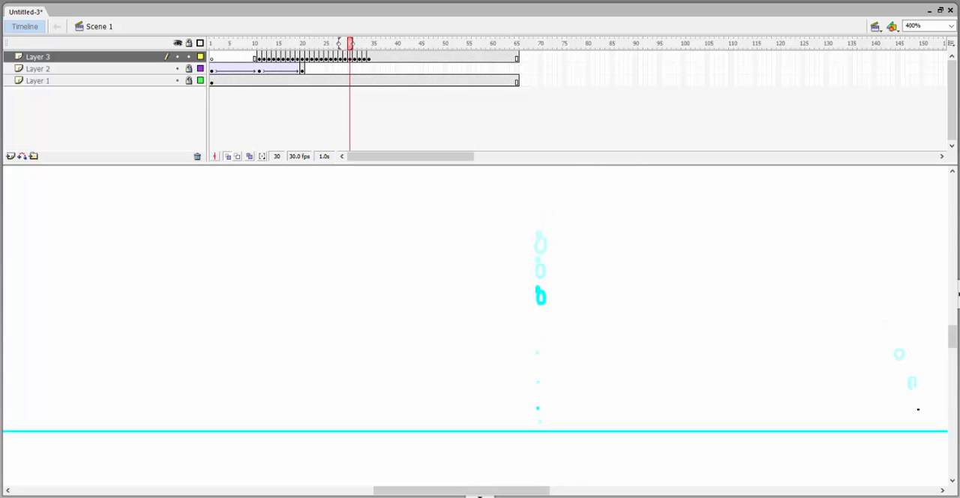
# Bring the outermost droplet down to the water from frame 30 and draw its small splash with scattered specks.
pyautogui.moveTo(918, 409); pyautogui.dragTo(919, 414)
pyautogui.press('.')
pyautogui.moveTo(928, 426)
pyautogui.mouseDown()
pyautogui.moveTo(916, 456)
pyautogui.moveTo(782, 402)
pyautogui.mouseUp()
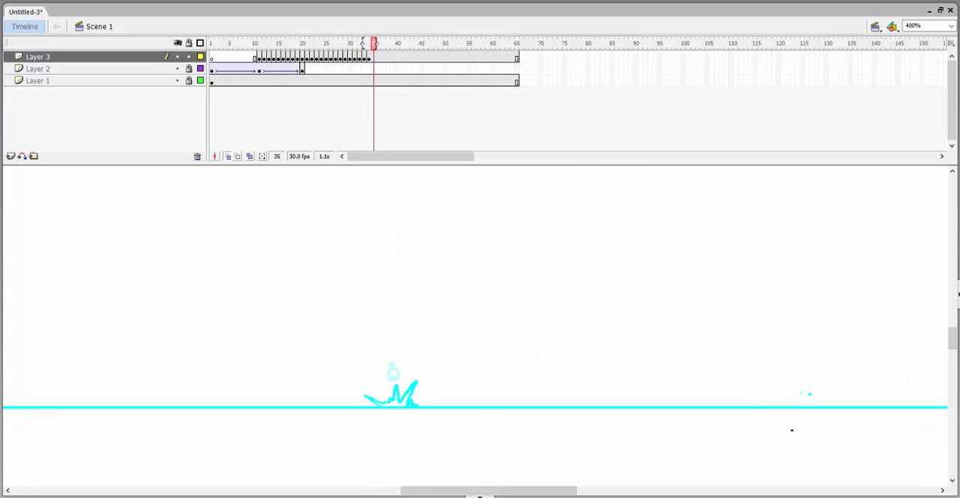
# Insert blank keyframes on Layer 3 through frame 54 and return to the splash around frame 33.
pyautogui.press('F7')
pyautogui.press('F7')
pyautogui.press('F7')
pyautogui.press('F7')
pyautogui.press('F7')
pyautogui.press('F7')
pyautogui.press('F7')
pyautogui.press('F7')
pyautogui.press('F7')
pyautogui.press('F7')
pyautogui.press('F7')
pyautogui.press('F7')
pyautogui.press('F7')
pyautogui.press('F7')
pyautogui.press('F7')
pyautogui.press('F7')
pyautogui.press('F7')
pyautogui.press('F7')
pyautogui.press('F7')
pyautogui.press('F7')
pyautogui.moveTo(464, 45); pyautogui.dragTo(356, 48)
pyautogui.press('.')
pyautogui.press('.')
pyautogui.press('.')
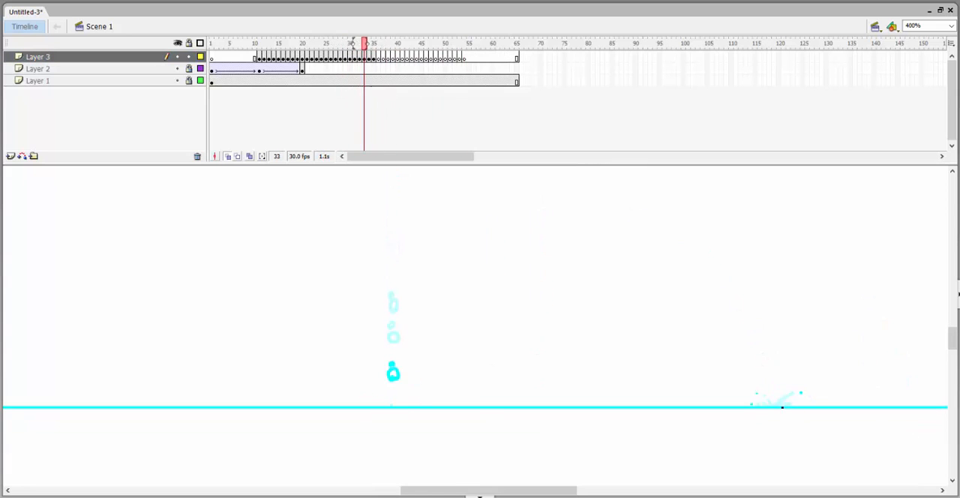
# Draw the smaller droplet inside the outermost one arcing away from the crown and landing with a slight splash before frame 30.
pyautogui.press(',')
pyautogui.press(',')
pyautogui.press(',')
pyautogui.press(',')
pyautogui.press(',')
pyautogui.press(',')
pyautogui.press(',')
pyautogui.press(',')
pyautogui.press(',')
pyautogui.press(',')
pyautogui.press(',')
pyautogui.press(',')
pyautogui.press(',')
pyautogui.press(',')
pyautogui.press(',')
pyautogui.press(',')
pyautogui.press(',')
pyautogui.press(',')
pyautogui.moveTo(539, 315); pyautogui.dragTo(704, 319)
pyautogui.press('.')
pyautogui.press('.')
pyautogui.press('.')
pyautogui.moveTo(694, 266); pyautogui.dragTo(718, 264)
pyautogui.press('.')
pyautogui.press('.')
pyautogui.press('.')
pyautogui.press('.')
pyautogui.moveTo(754, 275); pyautogui.dragTo(757, 278)
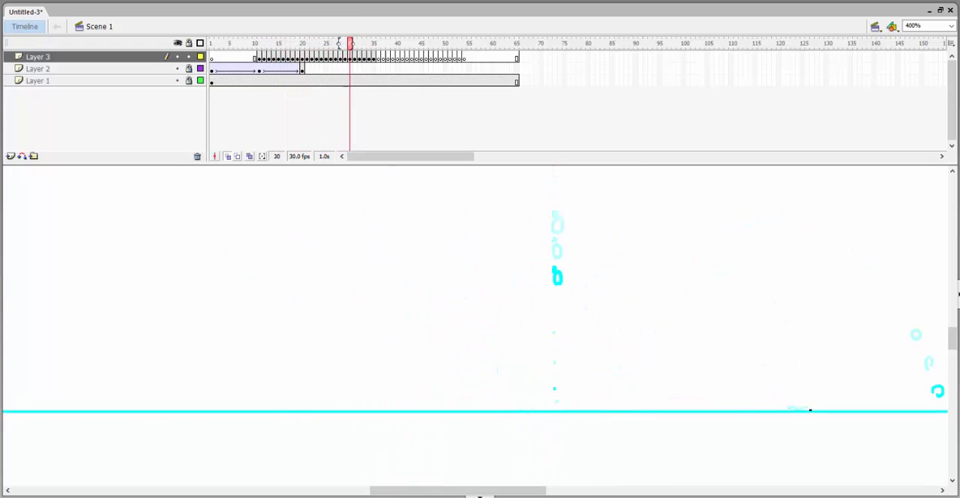
# Draw a small droplet from the crown's lower right rim falling toward the water through frame 18.
pyautogui.press(',')
pyautogui.press(',')
pyautogui.press(',')
pyautogui.press(',')
pyautogui.press(',')
pyautogui.press(',')
pyautogui.press(',')
pyautogui.press(',')
pyautogui.press(',')
pyautogui.press(',')
pyautogui.press(',')
pyautogui.press(',')
pyautogui.press(',')
pyautogui.press(',')
pyautogui.press(',')
pyautogui.press('.')
pyautogui.press('.')
pyautogui.moveTo(638, 364); pyautogui.dragTo(646, 370)
# Continue the low rim droplet to the water line and draw its tiny splash on frame 21.
pyautogui.press('.')
pyautogui.press('.')
pyautogui.moveTo(646, 389); pyautogui.dragTo(649, 392)
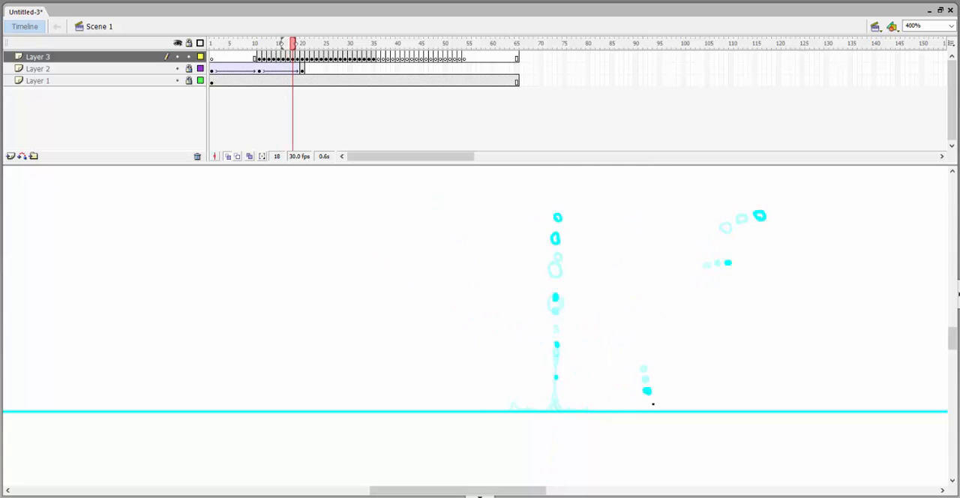
pyautogui.press(',')
pyautogui.press(',')
pyautogui.press(',')
# Draw the droplet from the crown's shorter right-hand spike rising slightly and arcing outward on successive frames after frame 14.
pyautogui.press('.')
pyautogui.press('.')
# Carry the short spike's droplet down to the water line and draw its small splash on frame 32.
pyautogui.press('.')
pyautogui.press('.')
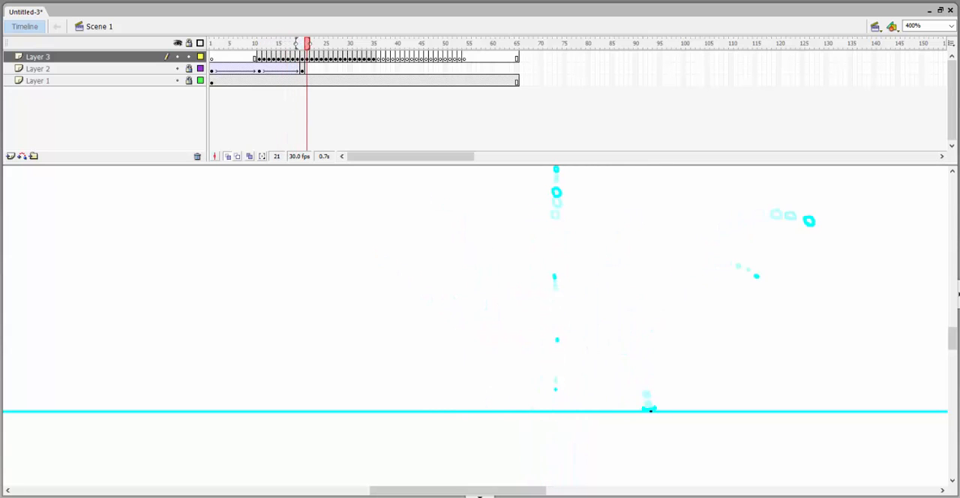
pyautogui.press(',')
pyautogui.press(',')
pyautogui.press(',')
pyautogui.press(',')
pyautogui.press(',')
pyautogui.press(',')
pyautogui.press(',')
pyautogui.press(',')
pyautogui.moveTo(638, 294); pyautogui.dragTo(640, 296)
pyautogui.press('.')
pyautogui.press('.')
pyautogui.moveTo(648, 283)
pyautogui.mouseDown()
pyautogui.moveTo(684, 288)
pyautogui.moveTo(717, 350)
pyautogui.mouseUp()
pyautogui.press('.')
pyautogui.press('.')
pyautogui.press('.')
pyautogui.press('.')
pyautogui.press('.')
pyautogui.press('.')
pyautogui.press('.')
pyautogui.press('.')
pyautogui.press('.')
pyautogui.press('.')
pyautogui.press('.')
pyautogui.press('.')
pyautogui.press('.')
pyautogui.moveTo(725, 378); pyautogui.dragTo(727, 383)
pyautogui.press('.')
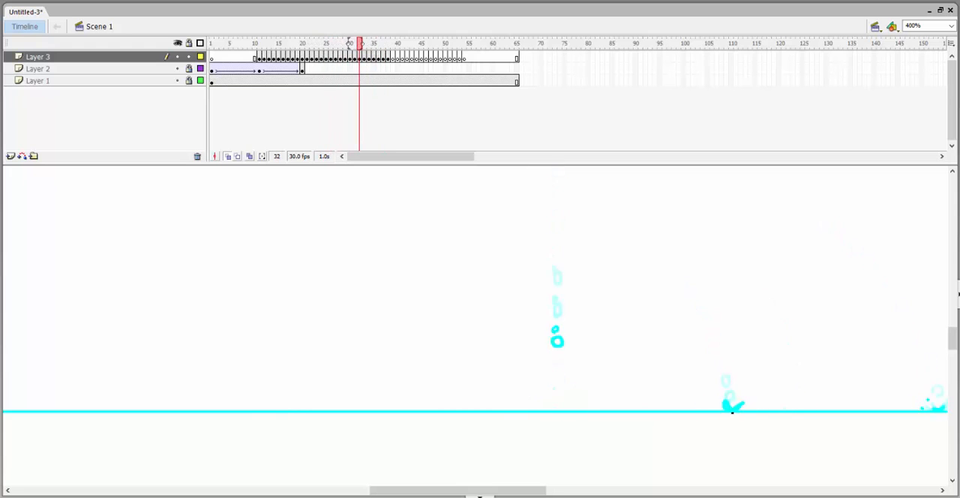
# Return to frame 14 and draw another tiny crown droplet falling close to the splash, landing on the water at frame 27.
pyautogui.press(',')
pyautogui.press(',')
pyautogui.press(',')
pyautogui.press(',')
pyautogui.press(',')
pyautogui.press(',')
pyautogui.press(',')
pyautogui.press(',')
pyautogui.press(',')
pyautogui.press(',')
pyautogui.press(',')
pyautogui.press(',')
pyautogui.press(',')
pyautogui.press(',')
pyautogui.press(',')
pyautogui.press(',')
pyautogui.press(',')
pyautogui.press(',')
pyautogui.press(',')
pyautogui.press(',')
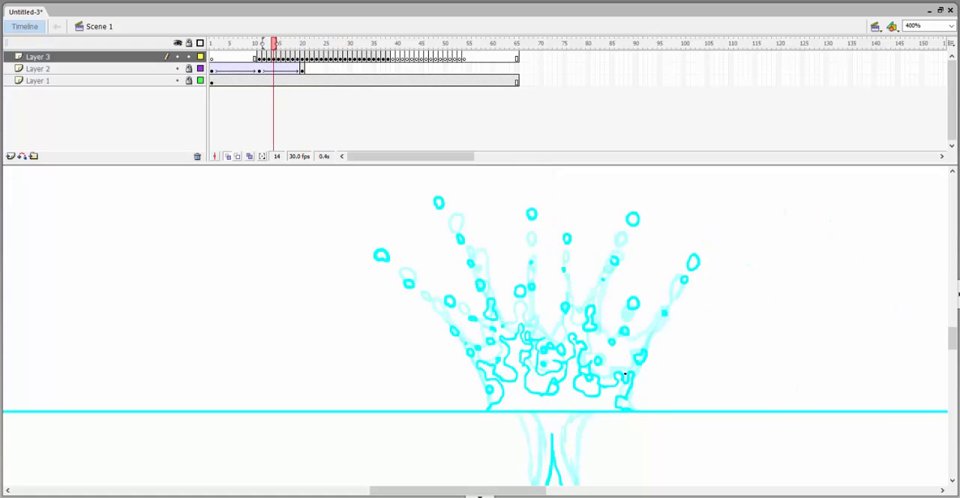
pyautogui.press('.')
pyautogui.press('.')
pyautogui.press('.')
pyautogui.press('.')
pyautogui.press('.')
# Return to the crown-breakup frames and draw another droplet rising up and out between the jet and the outermost right-hand droplet.
pyautogui.press('.')
pyautogui.press('.')
pyautogui.press('.')
pyautogui.press('.')
pyautogui.press('.')
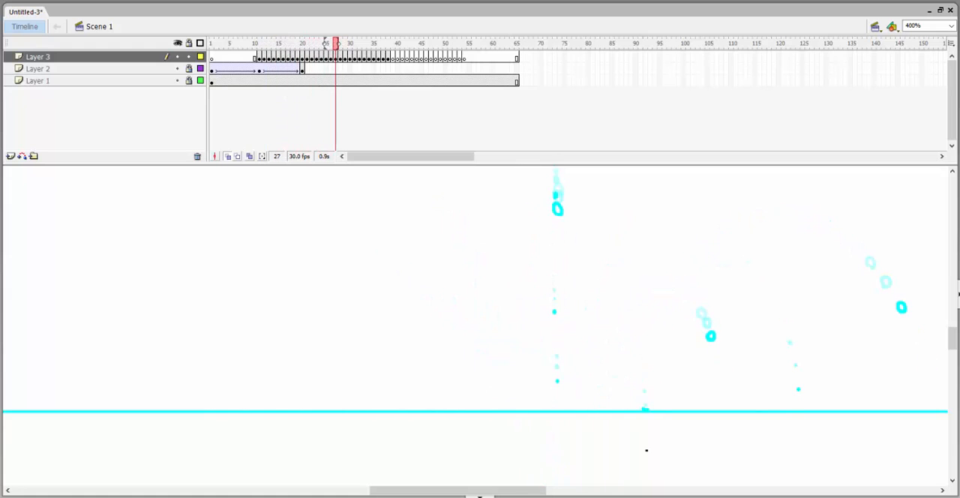
pyautogui.press(',')
pyautogui.press(',')
pyautogui.press(',')
pyautogui.press(',')
pyautogui.press(',')
pyautogui.press(',')
pyautogui.press(',')
pyautogui.press(',')
pyautogui.press(',')
pyautogui.press(',')
pyautogui.press(',')
pyautogui.press(',')
pyautogui.press(',')
pyautogui.press(',')
pyautogui.press('.')
pyautogui.press('.')
pyautogui.moveTo(654, 214)
pyautogui.mouseDown()
pyautogui.moveTo(611, 262)
pyautogui.moveTo(602, 251)
pyautogui.mouseUp()
pyautogui.press('.')
pyautogui.moveTo(610, 235); pyautogui.dragTo(639, 222)
# Carry the new droplet down frame by frame to the water line and draw its small splash around frame 39.
pyautogui.press('.')
pyautogui.press('.')
pyautogui.press('.')
pyautogui.press('.')
pyautogui.press('.')
pyautogui.press('.')
pyautogui.press('.')
pyautogui.press('.')
pyautogui.moveTo(667, 233); pyautogui.dragTo(683, 270)
pyautogui.press('.')
pyautogui.press('.')
pyautogui.press('.')
pyautogui.press('.')
pyautogui.press('.')
pyautogui.press('.')
pyautogui.moveTo(690, 321); pyautogui.dragTo(694, 315)
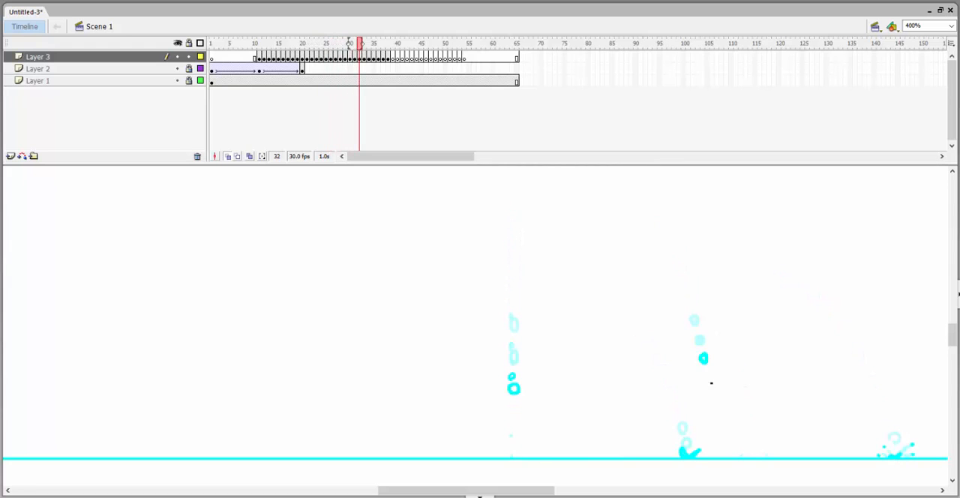
pyautogui.press('.')
pyautogui.press('.')
pyautogui.press('.')
pyautogui.moveTo(710, 435); pyautogui.dragTo(715, 440)
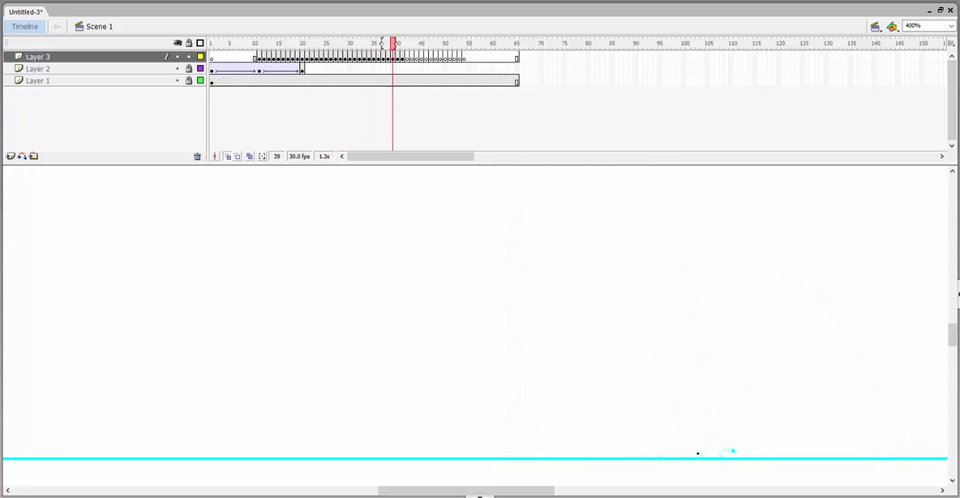
pyautogui.press('.')
pyautogui.press('.')
pyautogui.press('.')
# Return to the crown frames and draw a smaller droplet just right of the jet, arcing slightly up and outward frame by frame.
pyautogui.press(',')
pyautogui.press(',')
pyautogui.press(',')
pyautogui.press(',')
pyautogui.press(',')
pyautogui.press(',')
pyautogui.press(',')
pyautogui.press(',')
pyautogui.press(',')
pyautogui.press(',')
pyautogui.press(',')
pyautogui.press(',')
pyautogui.press(',')
pyautogui.press(',')
pyautogui.press(',')
pyautogui.press(',')
pyautogui.press(',')
pyautogui.press(',')
pyautogui.press(',')
pyautogui.press(',')
pyautogui.moveTo(574, 313); pyautogui.dragTo(577, 309)
pyautogui.press('.')
pyautogui.press('.')
pyautogui.press('.')
pyautogui.moveTo(588, 297); pyautogui.dragTo(610, 311)
pyautogui.press('.')
pyautogui.press('.')
pyautogui.press('.')
pyautogui.press('.')
# Carry the smaller right-hand droplet down to the water line and draw its tiny splash around frame 33.
pyautogui.press('.')
pyautogui.click(611, 317)
pyautogui.press('.')
pyautogui.press('.')
pyautogui.press('.')
pyautogui.click(625, 350)
pyautogui.press('.')
pyautogui.click(631, 378)
# Return to the crown frames and draw a tiny dot droplet between the jet and the right-hand droplets, curving over and falling.
pyautogui.press('.')
pyautogui.press('.')
pyautogui.press('.')
pyautogui.press('.')
pyautogui.click(643, 456)
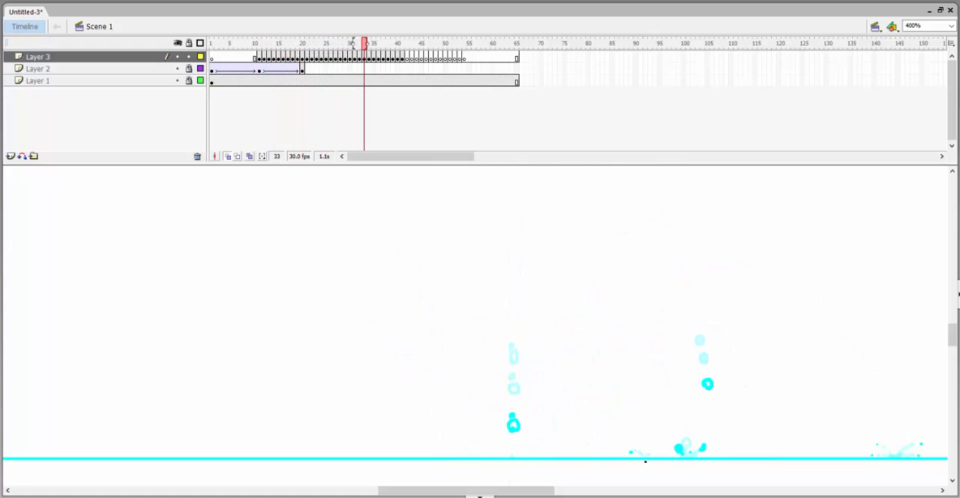
pyautogui.press(',')
pyautogui.press(',')
pyautogui.press(',')
pyautogui.press(',')
pyautogui.press(',')
pyautogui.press(',')
pyautogui.press(',')
pyautogui.press(',')
pyautogui.press(',')
pyautogui.press(',')
pyautogui.press(',')
pyautogui.press(',')
pyautogui.press(',')
pyautogui.press(',')
pyautogui.press(',')
pyautogui.press(',')
pyautogui.press(',')
pyautogui.press(',')
pyautogui.press(',')
pyautogui.press('.')
pyautogui.click(561, 326)
pyautogui.press('.')
pyautogui.press('.')
pyautogui.click(566, 322)
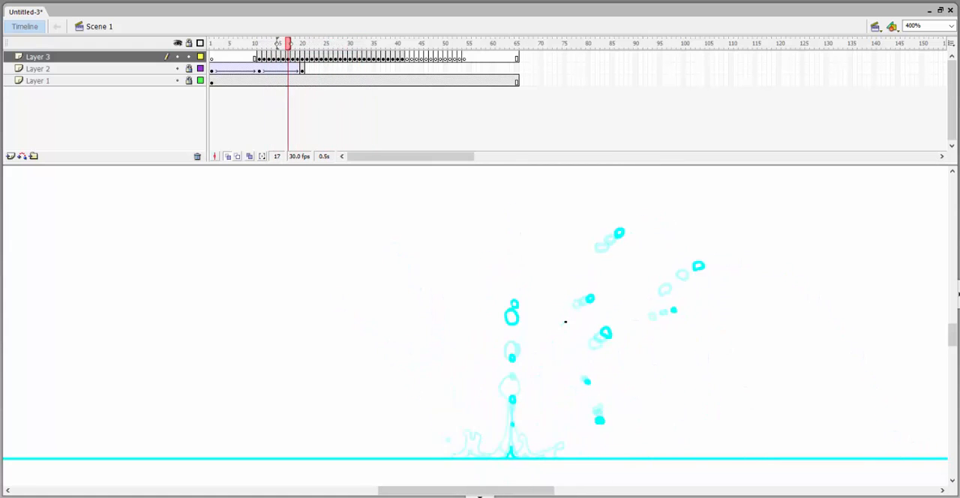
pyautogui.press('.')
pyautogui.press('.')
pyautogui.click(570, 322)
# Go back to the crown frames and draw a droplet rising straight above the central jet through frame 16.
pyautogui.press('.')
pyautogui.press('.')
pyautogui.click(573, 331)
pyautogui.press('.')
pyautogui.press('.')
pyautogui.press('.')
pyautogui.click(580, 363)
pyautogui.press('.')
pyautogui.press('.')
pyautogui.press('.')
pyautogui.click(585, 398)
pyautogui.press(',')
pyautogui.press(',')
pyautogui.press(',')
pyautogui.press(',')
pyautogui.press(',')
pyautogui.press(',')
pyautogui.press(',')
pyautogui.press(',')
pyautogui.press(',')
pyautogui.press(',')
pyautogui.press(',')
pyautogui.press(',')
pyautogui.press(',')
pyautogui.press(',')
pyautogui.press('.')
pyautogui.press('.')
pyautogui.press('.')
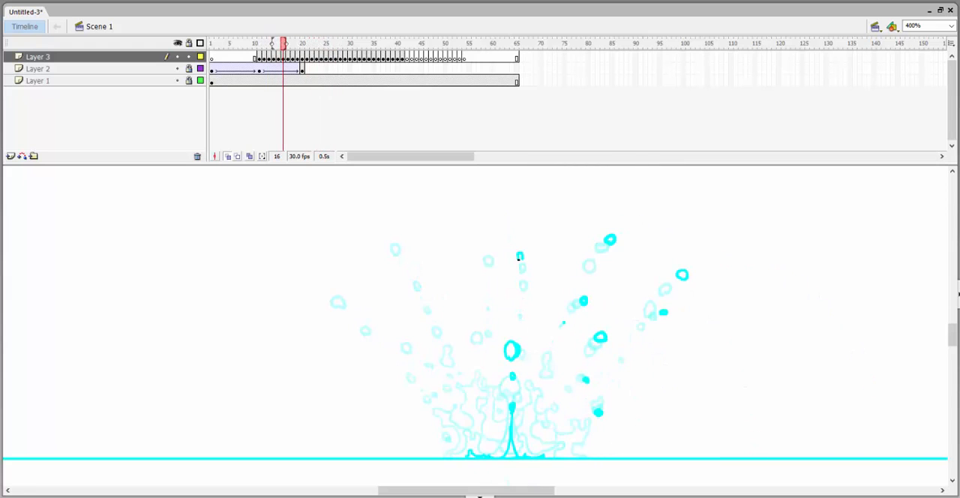
pyautogui.press(',')
pyautogui.press('.')
pyautogui.press('.')
pyautogui.press('.')
pyautogui.press('.')
pyautogui.press('.')
pyautogui.press('.')
pyautogui.press('.')
pyautogui.press('.')
pyautogui.press('.')
pyautogui.press('.')
pyautogui.press('.')
pyautogui.press('.')
pyautogui.press('.')
pyautogui.press('.')
pyautogui.press('.')
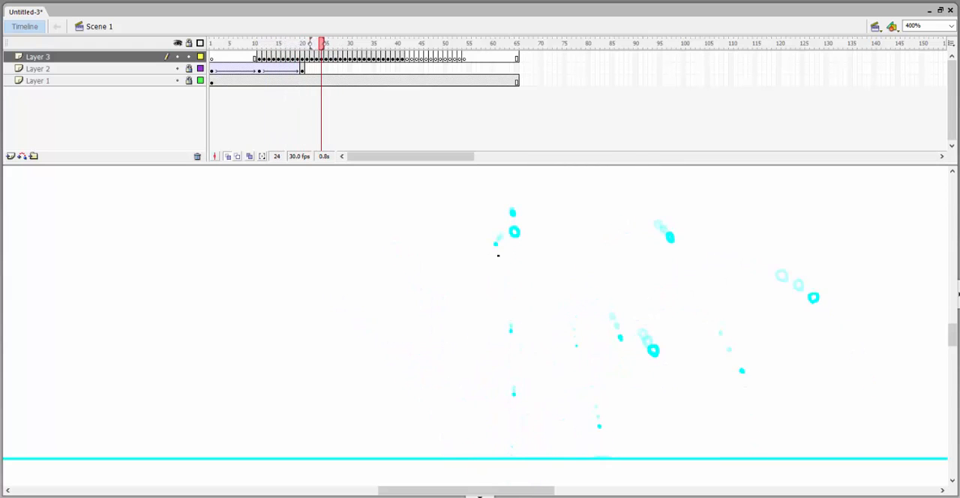
# Return to the crown frames and draw a low droplet just right of the jet, dropping to the water with a tiny splash.
pyautogui.press(',')
pyautogui.press(',')
pyautogui.press(',')
pyautogui.press(',')
pyautogui.press(',')
pyautogui.press(',')
pyautogui.press(',')
pyautogui.press(',')
pyautogui.press(',')
pyautogui.press(',')
pyautogui.press(',')
pyautogui.press(',')
pyautogui.press(',')
pyautogui.press(',')
pyautogui.press(',')
pyautogui.press(',')
pyautogui.press(',')
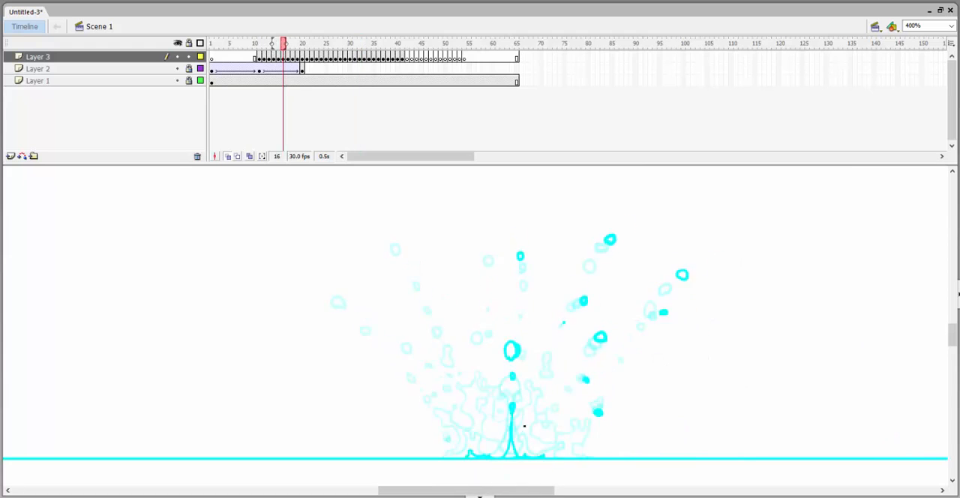
pyautogui.press(',')
pyautogui.press(',')
pyautogui.press('.')
pyautogui.press('.')
pyautogui.press('.')
pyautogui.press('.')
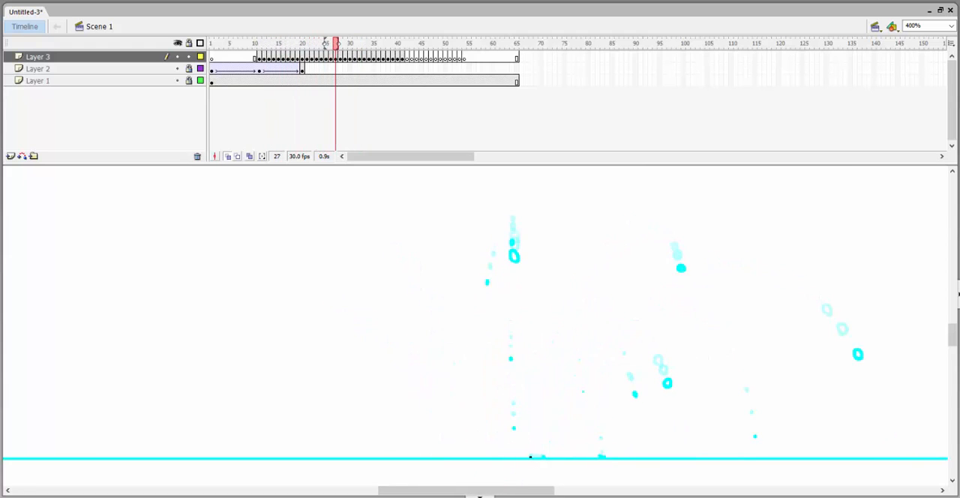
# Draw a second small droplet close beside the previous one, falling to the water line just right of the jet.
pyautogui.press(',')
pyautogui.press(',')
pyautogui.press(',')
pyautogui.press(',')
pyautogui.press(',')
pyautogui.press(',')
pyautogui.press(',')
pyautogui.press(',')
pyautogui.press(',')
pyautogui.press(',')
pyautogui.press(',')
pyautogui.press(',')
pyautogui.press('.')
pyautogui.press('.')
pyautogui.press('.')
# Draw a third low droplet slightly farther right, falling to the water line and splashing around frame 26.
pyautogui.press(',')
pyautogui.press(',')
pyautogui.press(',')
pyautogui.press(',')
pyautogui.press(',')
pyautogui.press(',')
pyautogui.press(',')
pyautogui.press(',')
pyautogui.press(',')
pyautogui.press(',')
pyautogui.press(',')
pyautogui.press(',')
pyautogui.press(',')
pyautogui.press('.')
pyautogui.press('.')
pyautogui.press('.')
pyautogui.press('.')
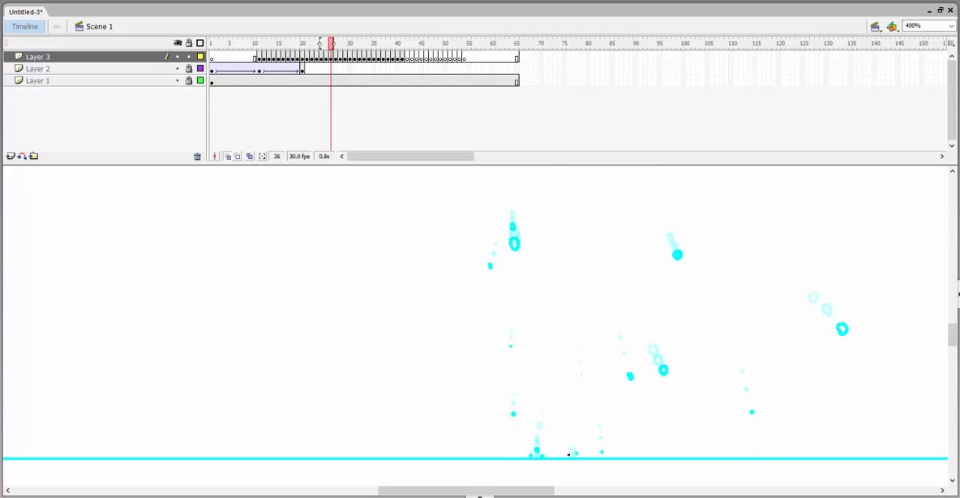
pyautogui.press('.')
pyautogui.press('.')
pyautogui.press('.')
# Go back to the crown frames and draw a tiny droplet beside the upper part of the jet, drifting left frame by frame.
pyautogui.press(',')
pyautogui.press(',')
pyautogui.press(',')
pyautogui.press(',')
pyautogui.press(',')
pyautogui.press(',')
pyautogui.press(',')
pyautogui.press(',')
pyautogui.press(',')
pyautogui.press(',')
pyautogui.press(',')
pyautogui.press(',')
pyautogui.press(',')
pyautogui.press(',')
pyautogui.press(',')
pyautogui.press('.')
pyautogui.press('.')
pyautogui.press('.')
pyautogui.press('.')
pyautogui.press('.')
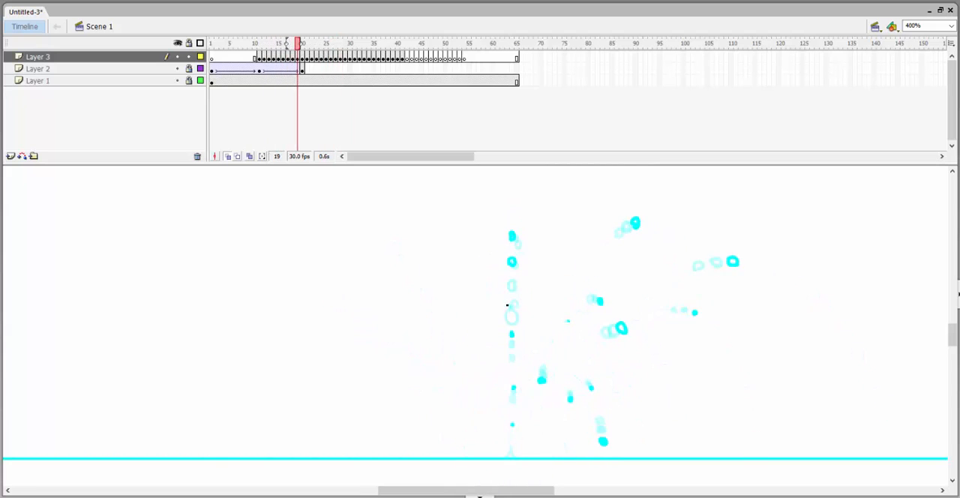
# Return to the crown frames and draw another tiny droplet lower on the jet, drifting left and falling on the following frames.
pyautogui.press('.')
pyautogui.press('.')
pyautogui.press('.')
pyautogui.press('.')
pyautogui.press('.')
pyautogui.press('.')
pyautogui.press('.')
pyautogui.press(',')
pyautogui.press(',')
pyautogui.press(',')
pyautogui.press(',')
pyautogui.press(',')
pyautogui.press(',')
pyautogui.press(',')
pyautogui.press(',')
pyautogui.press(',')
pyautogui.press(',')
pyautogui.press(',')
pyautogui.press(',')
pyautogui.press(',')
pyautogui.press(',')
pyautogui.press(',')
pyautogui.press(',')
pyautogui.press('.')
pyautogui.press('.')
pyautogui.press('.')
pyautogui.press('.')
pyautogui.press('.')
pyautogui.press('.')
pyautogui.press('.')
pyautogui.press('.')
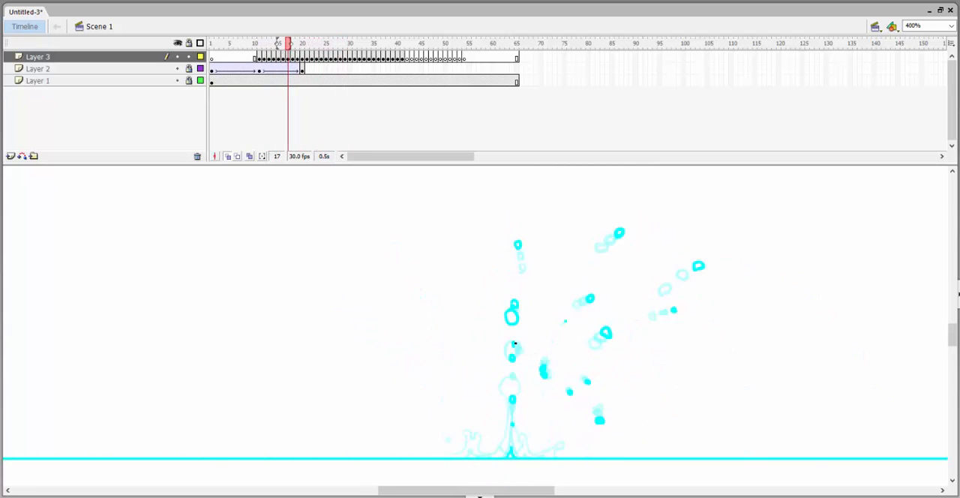
# Draw a high droplet left of the jet from the crown frames, arcing down to the water line and splashing around frame 41.
pyautogui.press('.')
pyautogui.press('.')
pyautogui.press('.')
pyautogui.press('.')
pyautogui.press('.')
pyautogui.press('.')
pyautogui.press('.')
pyautogui.press('.')
pyautogui.press(',')
pyautogui.press(',')
pyautogui.press(',')
pyautogui.press(',')
pyautogui.press(',')
pyautogui.press(',')
pyautogui.press(',')
pyautogui.press(',')
pyautogui.press(',')
pyautogui.press(',')
pyautogui.press(',')
pyautogui.press(',')
pyautogui.press(',')
pyautogui.press(',')
pyautogui.press(',')
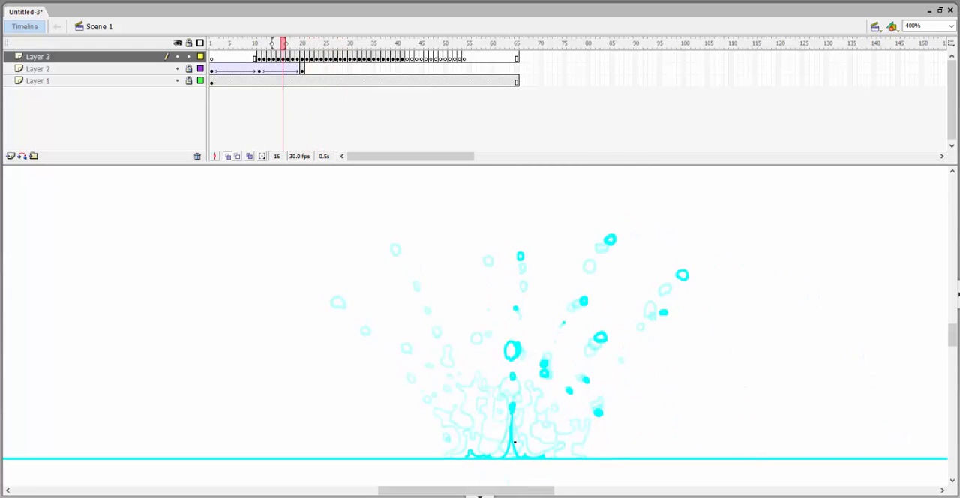
pyautogui.moveTo(528, 412); pyautogui.dragTo(599, 435)
pyautogui.press('.')
pyautogui.press('.')
pyautogui.press('.')
pyautogui.press('.')
pyautogui.press('.')
pyautogui.press('.')
pyautogui.press('.')
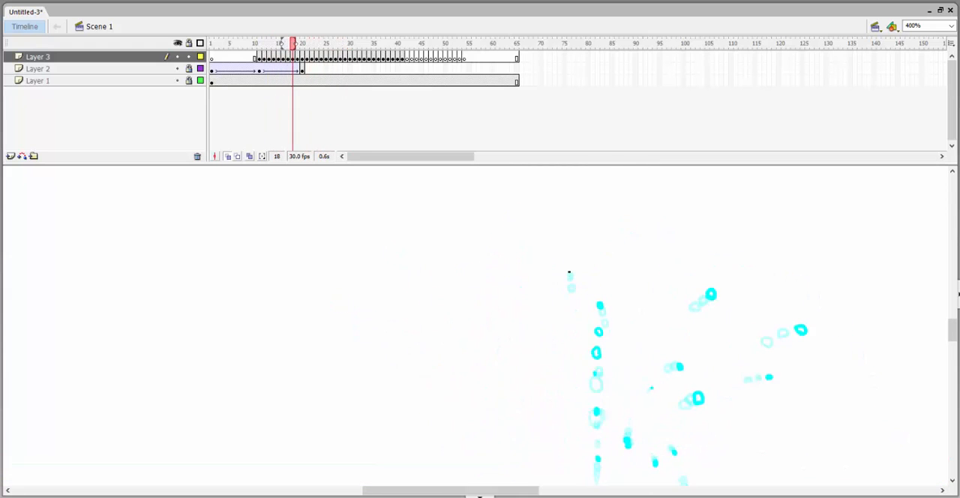
pyautogui.press('.')
pyautogui.press('.')
pyautogui.press('.')
pyautogui.press('.')
pyautogui.press('.')
pyautogui.press('.')
pyautogui.press('.')
pyautogui.press('.')
pyautogui.press('.')
pyautogui.press('.')
pyautogui.press('.')
pyautogui.press('.')
pyautogui.press('.')
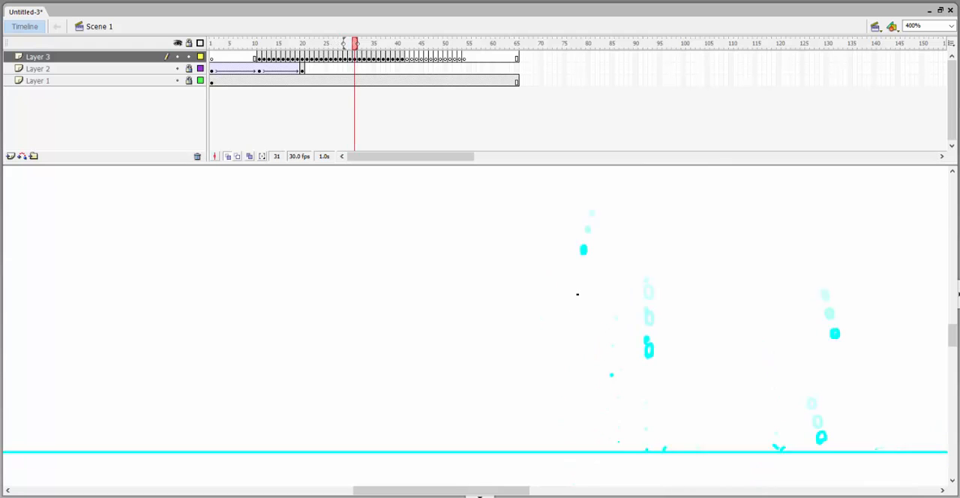
# Return to the crown frames and draw a tiny low droplet just left of the jet, falling frame by frame toward the water line.
pyautogui.press('.')
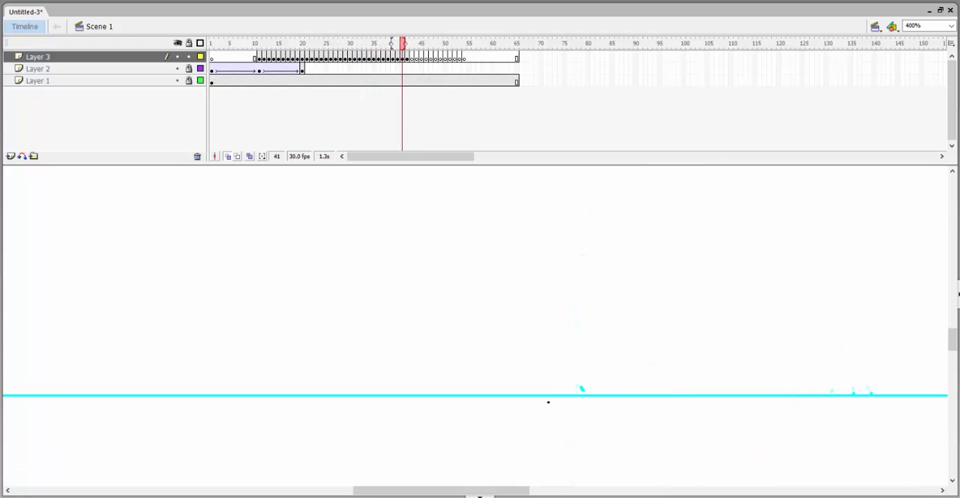
pyautogui.press(',')
pyautogui.press(',')
pyautogui.press(',')
pyautogui.press(',')
pyautogui.press(',')
pyautogui.press(',')
pyautogui.press(',')
pyautogui.press(',')
pyautogui.press(',')
pyautogui.press(',')
pyautogui.press(',')
pyautogui.press(',')
pyautogui.press(',')
pyautogui.press(',')
pyautogui.press(',')
pyautogui.press(',')
pyautogui.press(',')
pyautogui.press(',')
pyautogui.press(',')
pyautogui.press(',')
pyautogui.moveTo(683, 316); pyautogui.dragTo(613, 428)
pyautogui.press(',')
pyautogui.press(',')
pyautogui.press(',')
pyautogui.press(',')
pyautogui.press(',')
pyautogui.press(',')
pyautogui.press(',')
pyautogui.press('.')
pyautogui.press('.')
pyautogui.press('.')
pyautogui.press('.')
pyautogui.press('.')
# Go back several frames and draw a second tiny droplet higher up on the jet's left side, drifting left and falling.
pyautogui.press('.')
pyautogui.press('.')
pyautogui.press('.')
pyautogui.press('.')
pyautogui.click(537, 408)
pyautogui.press('.')
pyautogui.press('.')
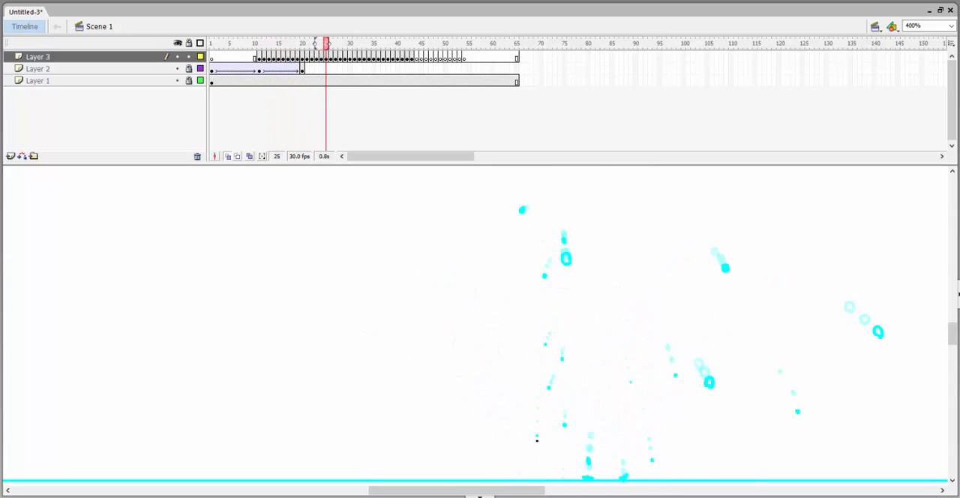
pyautogui.press(',')
pyautogui.press(',')
pyautogui.press(',')
pyautogui.press(',')
pyautogui.press(',')
pyautogui.press(',')
pyautogui.press(',')
pyautogui.press(',')
pyautogui.press(',')
pyautogui.press(',')
pyautogui.press(',')
pyautogui.press(',')
pyautogui.press('.')
pyautogui.press('.')
pyautogui.press('.')
pyautogui.press('.')
pyautogui.click(538, 326)
# Draw a large hollow droplet flung far left from the crown's upper-left tip, arcing down and splashing on the water line around frame 31.
pyautogui.press('.')
pyautogui.press('.')
pyautogui.press('.')
pyautogui.press('.')
pyautogui.press('.')
pyautogui.press('.')
pyautogui.click(535, 336)
pyautogui.press('.')
pyautogui.press('.')
pyautogui.press(',')
pyautogui.press(',')
pyautogui.press(',')
pyautogui.press(',')
pyautogui.press(',')
pyautogui.press(',')
pyautogui.press(',')
pyautogui.press(',')
pyautogui.press(',')
pyautogui.press(',')
pyautogui.press(',')
pyautogui.press(',')
pyautogui.press(',')
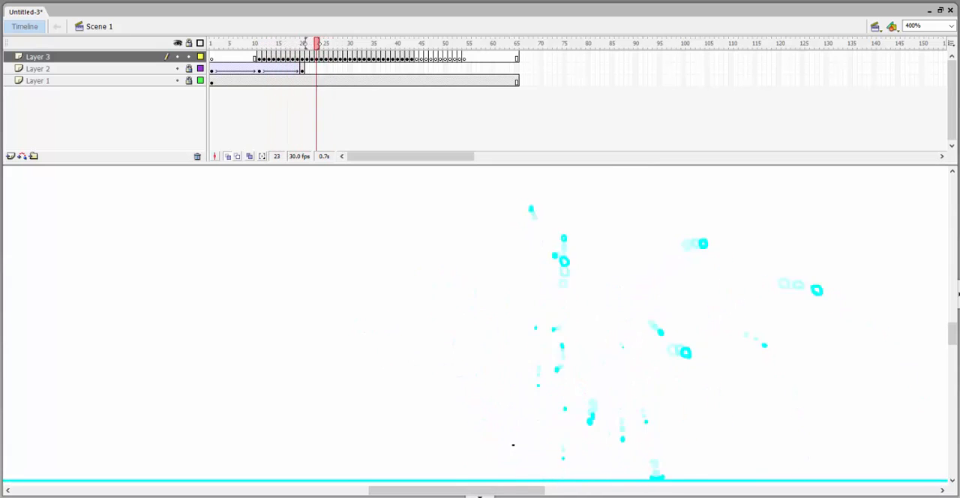
pyautogui.press('.')
pyautogui.press('.')
pyautogui.press('.')
pyautogui.moveTo(442, 285); pyautogui.dragTo(635, 356)
pyautogui.moveTo(616, 323); pyautogui.dragTo(614, 313)
pyautogui.press('.')
pyautogui.moveTo(592, 306); pyautogui.dragTo(591, 303)
pyautogui.press('.')
pyautogui.press('.')
pyautogui.press('.')
pyautogui.press('.')
pyautogui.press('.')
pyautogui.press('.')
pyautogui.press('.')
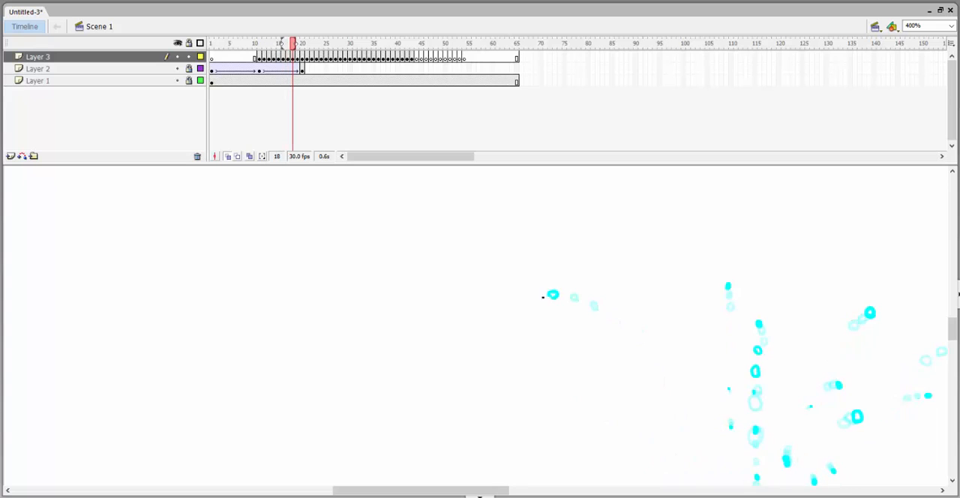
pyautogui.moveTo(499, 302); pyautogui.dragTo(566, 289)
pyautogui.press('.')
pyautogui.press('.')
pyautogui.moveTo(538, 322); pyautogui.dragTo(552, 294)
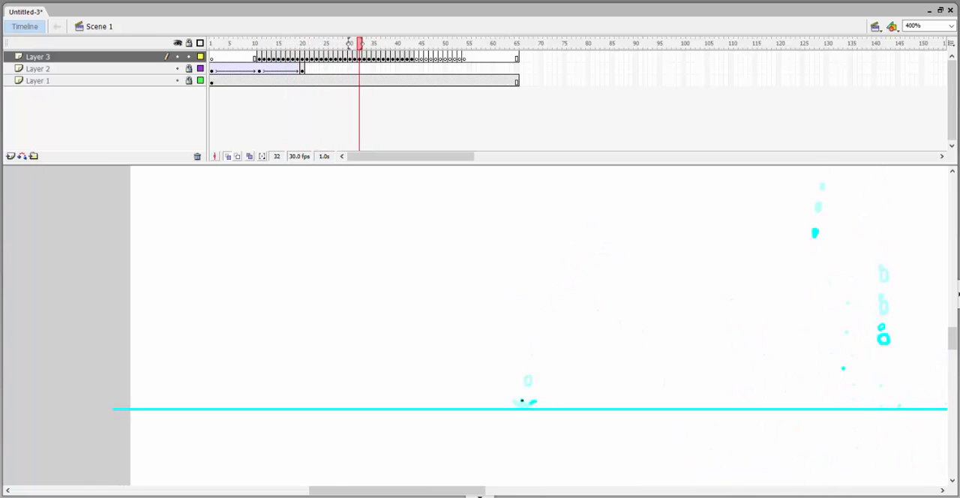
# Return to the crown frames and draw a tiny droplet between the far-left droplet and the jet, arcing left and down.
pyautogui.press(',')
pyautogui.press(',')
pyautogui.press(',')
pyautogui.press(',')
pyautogui.press(',')
pyautogui.press(',')
pyautogui.press(',')
pyautogui.press(',')
pyautogui.press(',')
pyautogui.press(',')
pyautogui.press(',')
pyautogui.press(',')
pyautogui.press(',')
pyautogui.press(',')
pyautogui.press(',')
pyautogui.press(',')
pyautogui.press(',')
pyautogui.press(',')
pyautogui.press(',')
pyautogui.moveTo(817, 328); pyautogui.dragTo(488, 410)
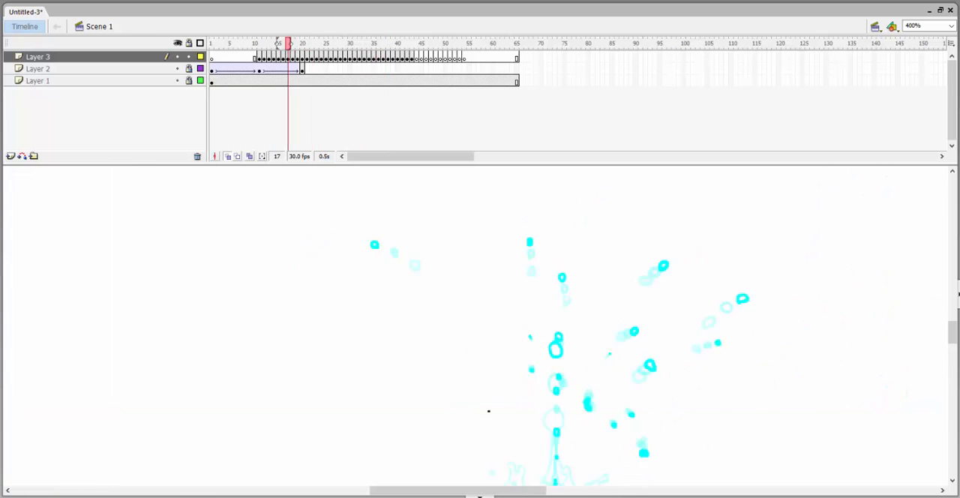
pyautogui.moveTo(445, 313); pyautogui.dragTo(553, 297)
pyautogui.press(',')
pyautogui.press(',')
pyautogui.press(',')
pyautogui.press('.')
pyautogui.press('.')
pyautogui.press('.')
pyautogui.press('.')
pyautogui.press('.')
pyautogui.press('.')
pyautogui.press('.')
pyautogui.press('.')
pyautogui.press('.')
pyautogui.press('.')
pyautogui.press('.')
pyautogui.press('.')
pyautogui.press('.')
pyautogui.press('.')
pyautogui.press('.')
pyautogui.press('.')
pyautogui.press('.')
pyautogui.press('.')
pyautogui.press('.')
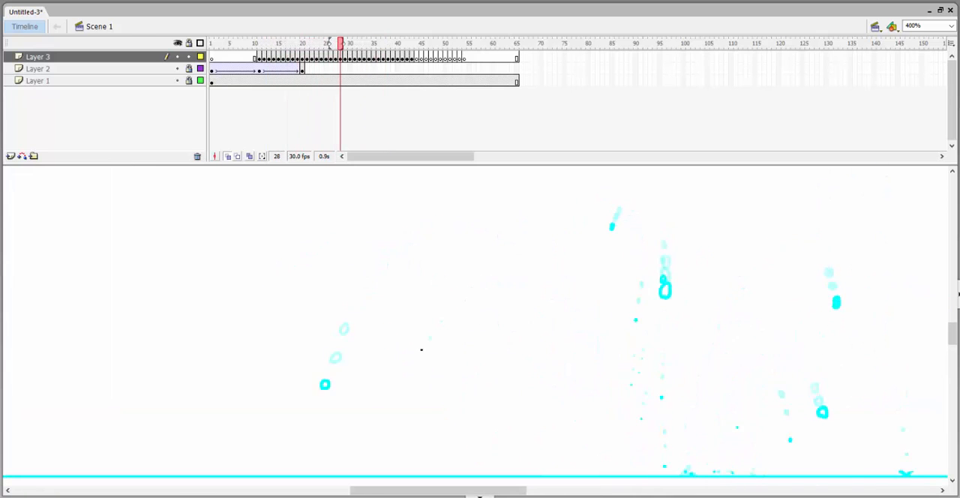
pyautogui.moveTo(372, 478); pyautogui.dragTo(458, 388)
# Go back to the crown frames and draw a small solid droplet left of the jet, falling nearly straight down through frame 27.
pyautogui.press('.')
pyautogui.press('.')
pyautogui.press('.')
pyautogui.press(',')
pyautogui.press(',')
pyautogui.press(',')
pyautogui.press(',')
pyautogui.press(',')
pyautogui.press(',')
pyautogui.press(',')
pyautogui.press(',')
pyautogui.press(',')
pyautogui.press(',')
pyautogui.press(',')
pyautogui.press(',')
pyautogui.press(',')
pyautogui.press(',')
pyautogui.press(',')
pyautogui.press(',')
pyautogui.press(',')
pyautogui.press(',')
pyautogui.press(',')
pyautogui.press(',')
pyautogui.press(',')
pyautogui.press(',')
pyautogui.press(',')
pyautogui.moveTo(713, 260); pyautogui.dragTo(615, 298)
pyautogui.press('.')
pyautogui.press('.')
pyautogui.press('.')
pyautogui.press('.')
pyautogui.press('.')
pyautogui.press('.')
pyautogui.press('.')
pyautogui.press('.')
pyautogui.press('.')
pyautogui.press('.')
pyautogui.press('.')
pyautogui.press('.')
pyautogui.press('.')
pyautogui.press('.')
pyautogui.press('.')
pyautogui.press('.')
pyautogui.press('.')
pyautogui.press('.')
pyautogui.press('.')
pyautogui.press('.')
pyautogui.press('.')
pyautogui.press('.')
pyautogui.press('.')
pyautogui.press('.')
pyautogui.press('.')
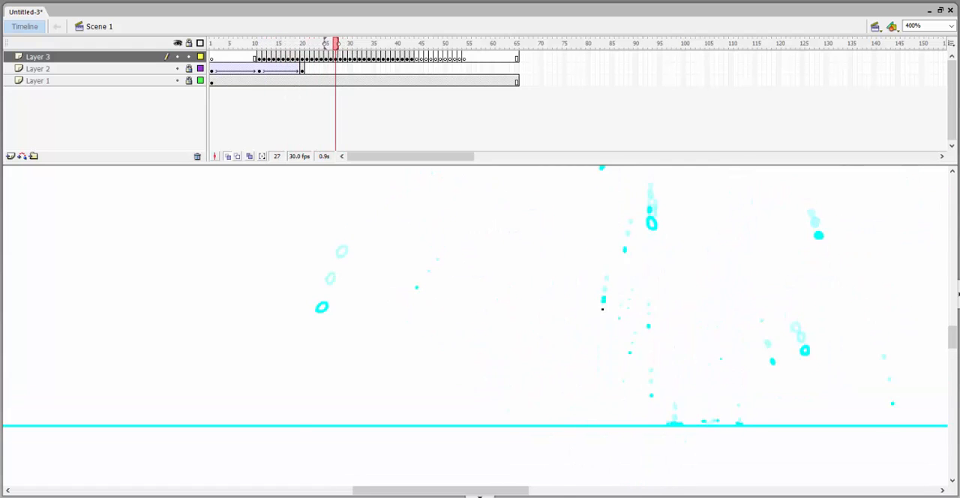
# Draw that droplet's splash on the water line around frame 33 and its small scattering drops up to about frame 36.
pyautogui.press(',')
pyautogui.press(',')
pyautogui.press(',')
pyautogui.press(',')
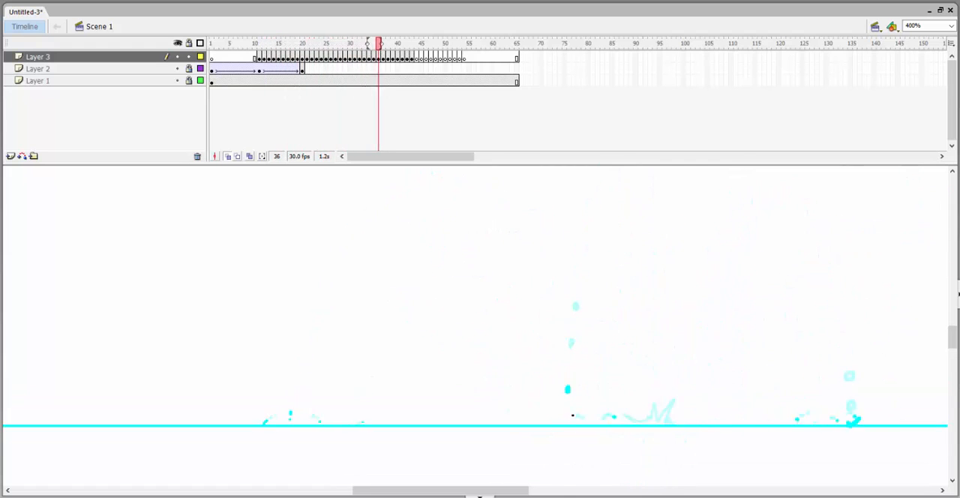
pyautogui.press('.')
pyautogui.press('.')
pyautogui.press('.')
pyautogui.press(',')
pyautogui.press(',')
pyautogui.press(',')
pyautogui.press('.')
pyautogui.press('.')
# Return to the crown frames and draw a small droplet from the crown's left side, drifting left and falling to the water line.
pyautogui.press(',')
pyautogui.press(',')
pyautogui.press(',')
pyautogui.press(',')
pyautogui.press(',')
pyautogui.press(',')
pyautogui.press(',')
pyautogui.press(',')
pyautogui.press(',')
pyautogui.press(',')
pyautogui.press(',')
pyautogui.press(',')
pyautogui.press(',')
pyautogui.press(',')
pyautogui.press(',')
pyautogui.press(',')
pyautogui.press(',')
pyautogui.press(',')
pyautogui.press(',')
pyautogui.press(',')
pyautogui.moveTo(699, 370)
pyautogui.mouseDown()
pyautogui.moveTo(568, 416)
pyautogui.moveTo(688, 370)
pyautogui.mouseUp()
pyautogui.press(',')
pyautogui.press('.')
pyautogui.press('.')
pyautogui.press('.')
pyautogui.press(',')
pyautogui.press(',')
pyautogui.press(',')
pyautogui.press(',')
pyautogui.press(',')
pyautogui.press(',')
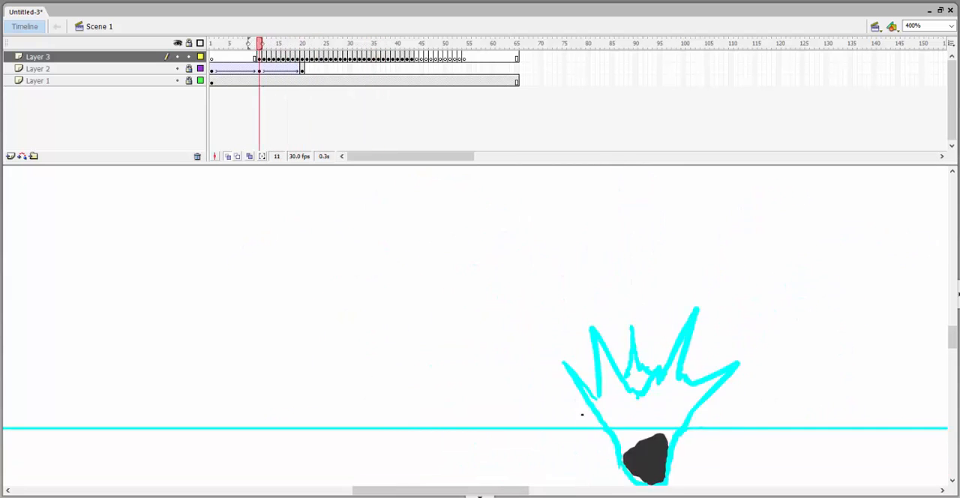
pyautogui.press('.')
pyautogui.press('.')
pyautogui.press('.')
pyautogui.press('.')
pyautogui.press('.')
pyautogui.press('.')
pyautogui.press('.')
pyautogui.press('.')
pyautogui.press('.')
pyautogui.press('.')
pyautogui.press('.')
pyautogui.press('.')
pyautogui.press('.')
pyautogui.press('.')
pyautogui.press('.')
pyautogui.press('.')
pyautogui.press('.')
pyautogui.press('.')
pyautogui.press('.')
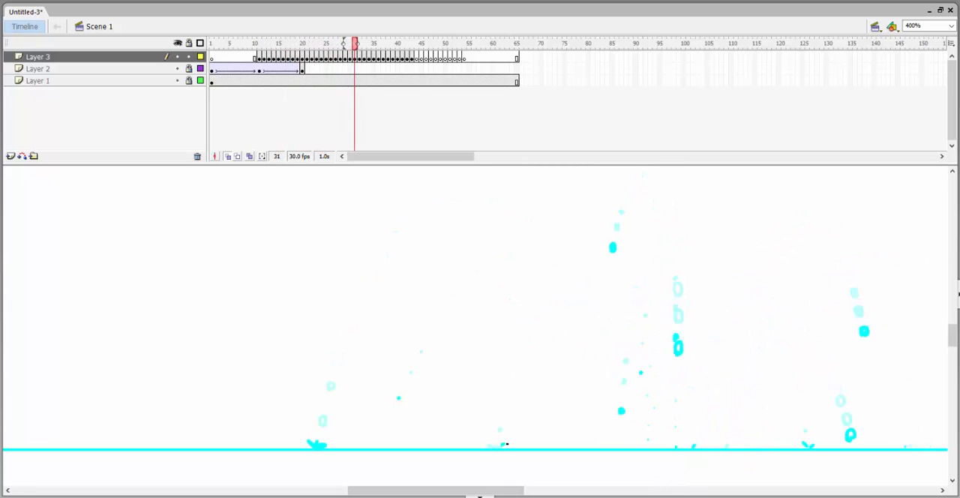
# Draw the tiny drops thrown up by this left droplet's splash, landing on the water line between about frames 31 and 36.
pyautogui.press('.')
pyautogui.press('.')
pyautogui.press('.')
pyautogui.press(',')
pyautogui.press(',')
pyautogui.press(',')
pyautogui.press(',')
pyautogui.press('.')
pyautogui.press('.')
pyautogui.press('.')
pyautogui.press('.')
pyautogui.press(',')
pyautogui.press(',')
pyautogui.press(',')
pyautogui.press('.')
pyautogui.press('.')
pyautogui.press('.')
pyautogui.press('.')
pyautogui.press('.')
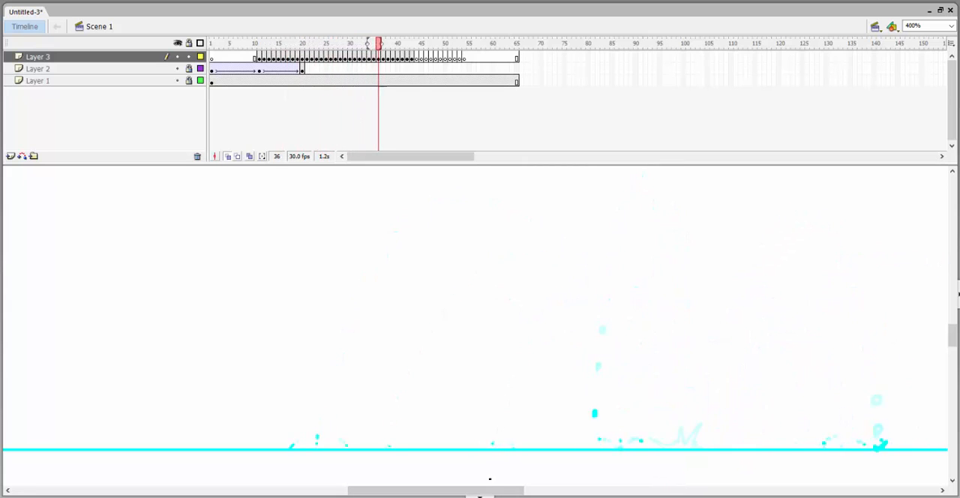
# Draw another droplet nearer the jet on the crown's left side, continuing its leftward fall past frame 21 toward the water line.
pyautogui.press(',')
pyautogui.press(',')
pyautogui.press(',')
pyautogui.press(',')
pyautogui.press(',')
pyautogui.press(',')
pyautogui.press(',')
pyautogui.press(',')
pyautogui.press(',')
pyautogui.press(',')
pyautogui.press(',')
pyautogui.press(',')
pyautogui.press(',')
pyautogui.press(',')
pyautogui.press(',')
pyautogui.press(',')
pyautogui.press(',')
pyautogui.press(',')
pyautogui.press(',')
pyautogui.press(',')
pyautogui.press('.')
pyautogui.press('.')
pyautogui.press('.')
pyautogui.press('.')
pyautogui.press('.')
pyautogui.press('.')
pyautogui.press('.')
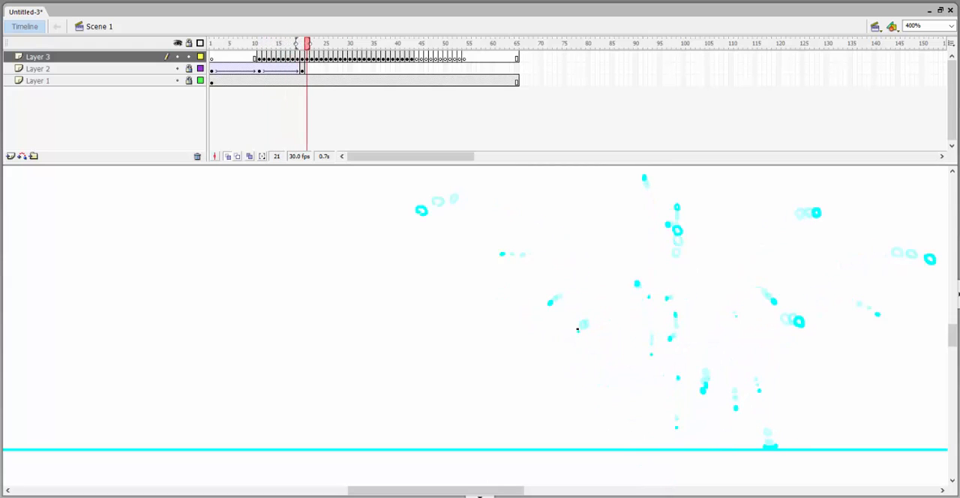
pyautogui.press('.')
pyautogui.press('.')
pyautogui.press('.')
pyautogui.press('.')
pyautogui.press('.')
pyautogui.press('.')
pyautogui.press('.')
pyautogui.press('.')
pyautogui.press('.')
pyautogui.press('.')
pyautogui.press('.')
pyautogui.press('.')
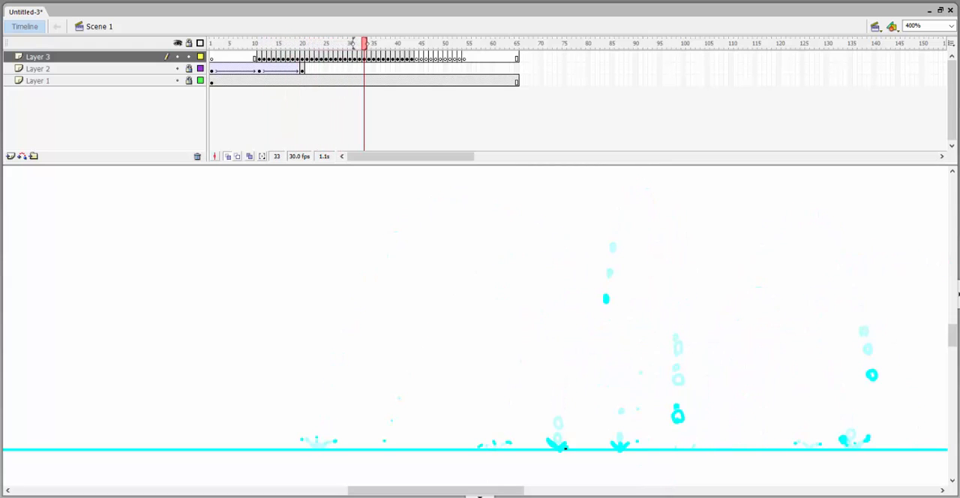
# Draw this nearer droplet's splash on the water line around frame 33, with small drops flying apart by frame 35.
pyautogui.press('.')
pyautogui.press('.')
pyautogui.press('.')
pyautogui.press('.')
pyautogui.press(',')
pyautogui.press(',')
pyautogui.press(',')
# Return to frame 15 and draw a low droplet off the crown's left edge, falling left toward the water line.
pyautogui.press(',')
pyautogui.press('.')
pyautogui.press('.')
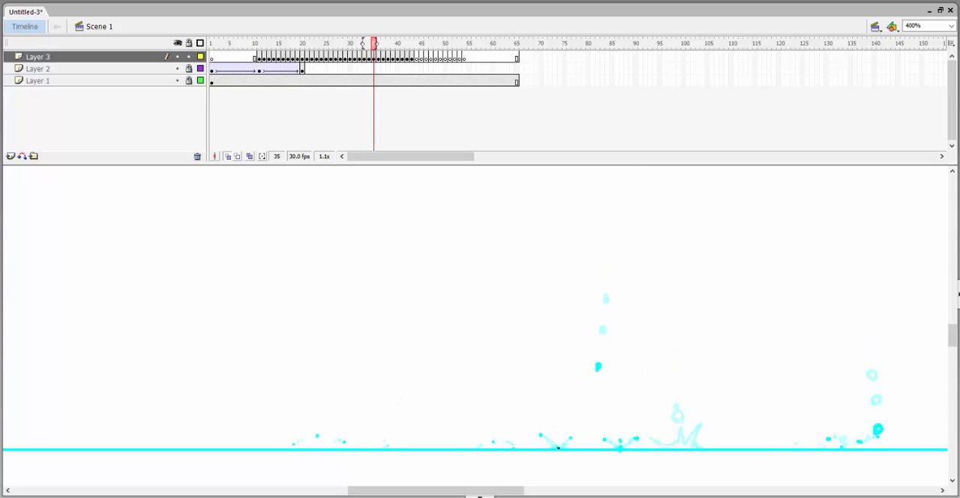
pyautogui.press(',')
pyautogui.press(',')
pyautogui.press(',')
pyautogui.press(',')
pyautogui.press(',')
pyautogui.press(',')
pyautogui.press(',')
pyautogui.press(',')
pyautogui.press(',')
pyautogui.press(',')
pyautogui.press(',')
pyautogui.press(',')
pyautogui.press(',')
pyautogui.press(',')
pyautogui.press(',')
pyautogui.press(',')
pyautogui.press(',')
pyautogui.press(',')
pyautogui.press(',')
pyautogui.press(',')
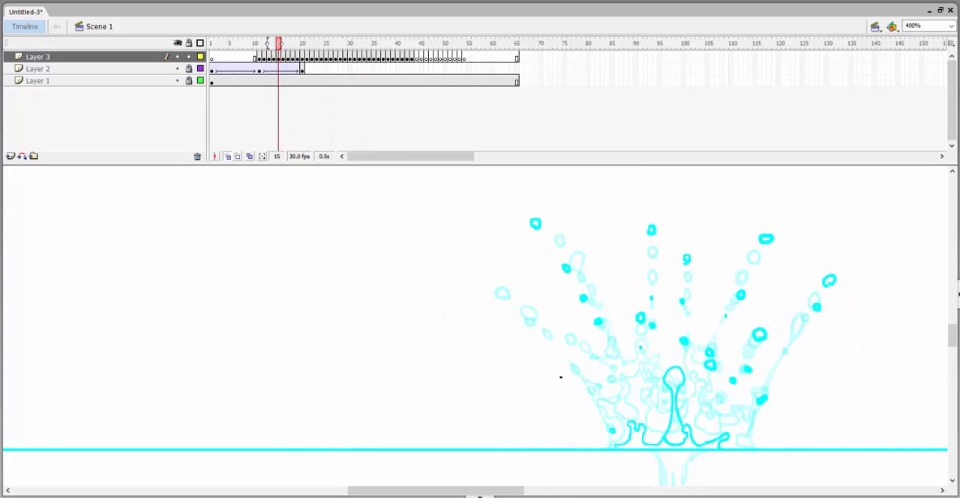
pyautogui.press('.')
pyautogui.press('.')
pyautogui.press('.')
# Draw the crown's outermost left droplet arcing outward and down, frame by frame through frame 22.
pyautogui.press('.')
pyautogui.press('.')
pyautogui.press('.')
pyautogui.press('.')
pyautogui.press('.')
pyautogui.press('.')
pyautogui.press('.')
pyautogui.press(',')
pyautogui.press(',')
pyautogui.press(',')
pyautogui.press(',')
pyautogui.press(',')
pyautogui.press(',')
pyautogui.press(',')
pyautogui.press(',')
pyautogui.press(',')
pyautogui.press(',')
pyautogui.press(',')
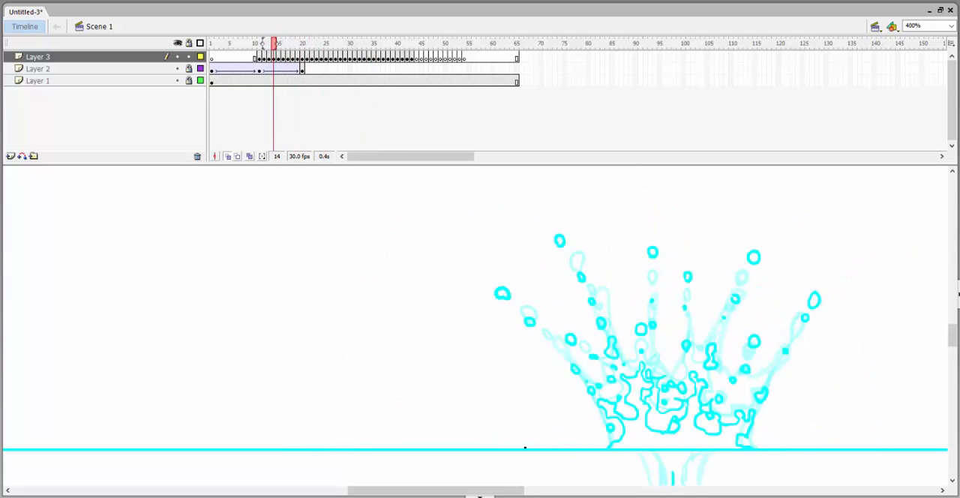
pyautogui.press('.')
pyautogui.moveTo(456, 319); pyautogui.dragTo(596, 350)
pyautogui.press('.')
pyautogui.press('.')
# Continue the outermost left droplet's fall from frame 23 to just above the water line.
pyautogui.press('.')
pyautogui.press('.')
pyautogui.moveTo(507, 320); pyautogui.dragTo(512, 325)
pyautogui.press('.')
pyautogui.press('.')
pyautogui.press('.')
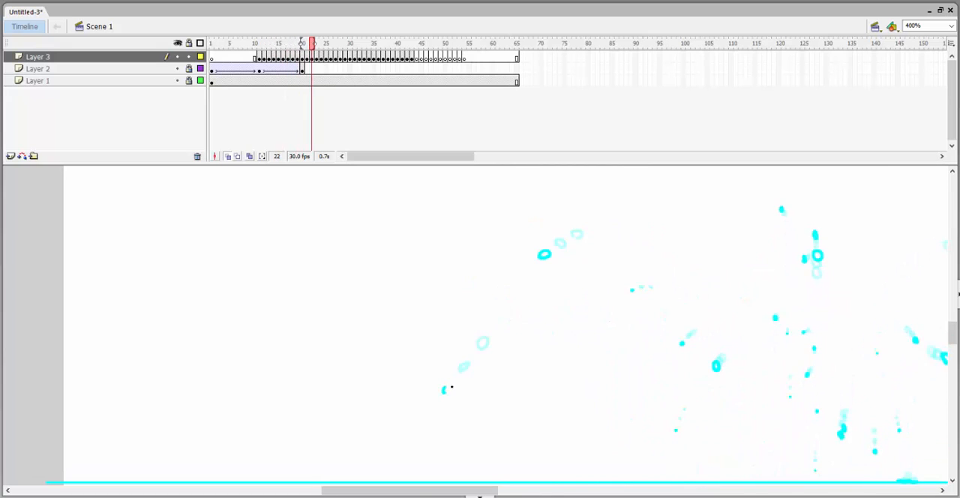
pyautogui.moveTo(450, 386); pyautogui.dragTo(516, 294)
pyautogui.press('.')
pyautogui.press('.')
pyautogui.moveTo(488, 340); pyautogui.dragTo(485, 348)
# Draw the outermost droplet's splash on the water line at frame 26, with small drops flying apart through frame 30.
pyautogui.press('.')
pyautogui.press('.')
pyautogui.press('.')
pyautogui.press('.')
pyautogui.press('.')
pyautogui.press(',')
pyautogui.press(',')
pyautogui.press(',')
pyautogui.press(',')
pyautogui.press(',')
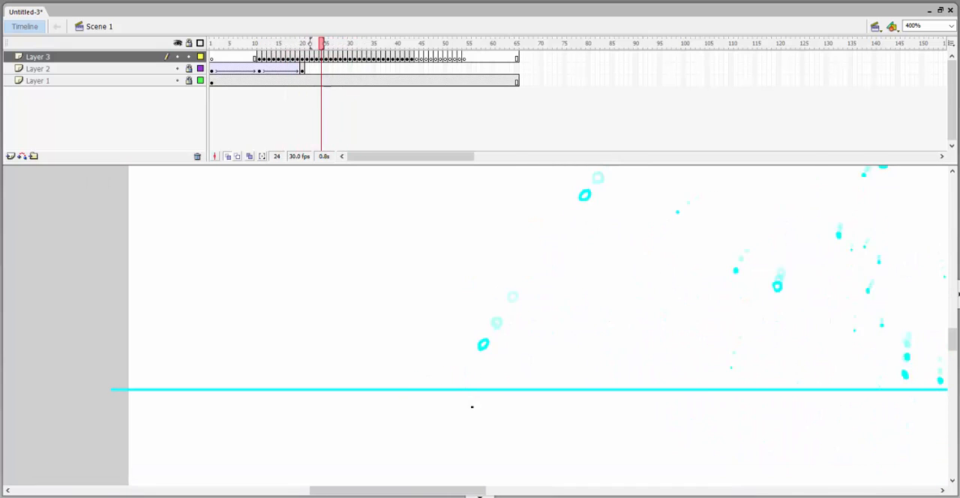
pyautogui.press('.')
pyautogui.press('.')
pyautogui.press('.')
pyautogui.press('.')
pyautogui.press('.')
pyautogui.press('.')
pyautogui.press(',')
pyautogui.press(',')
pyautogui.press(',')
pyautogui.press('.')
pyautogui.press('.')
pyautogui.press('.')
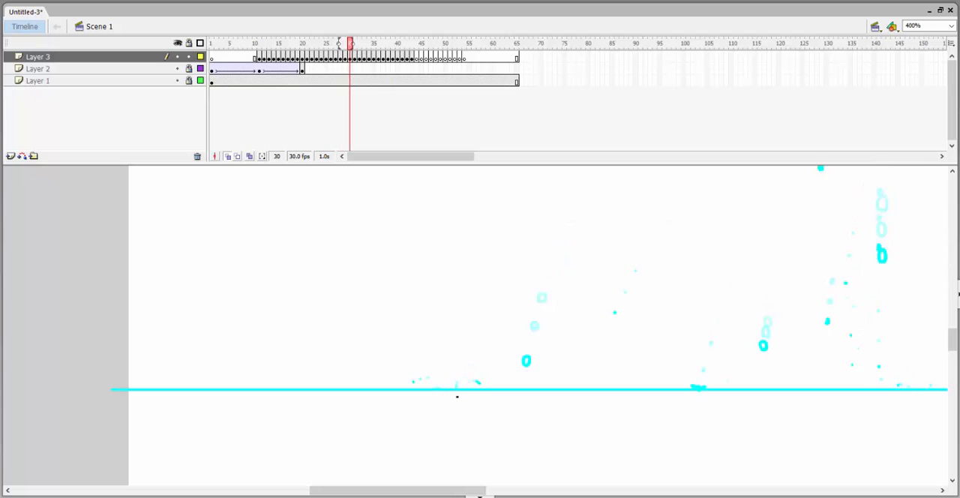
pyautogui.press('.')
pyautogui.press('.')
# Draw a smaller droplet just inside the outermost left one, arcing leftward and falling through frame 24.
pyautogui.press(',')
pyautogui.press(',')
pyautogui.press(',')
pyautogui.press(',')
pyautogui.press(',')
pyautogui.press(',')
pyautogui.press(',')
pyautogui.press(',')
pyautogui.press(',')
pyautogui.press('.')
pyautogui.press('.')
pyautogui.press('.')
pyautogui.press('.')
pyautogui.press('.')
pyautogui.moveTo(773, 357); pyautogui.dragTo(504, 402)
pyautogui.press(',')
pyautogui.press(',')
pyautogui.press(',')
pyautogui.press(',')
pyautogui.press(',')
pyautogui.press(',')
pyautogui.press(',')
pyautogui.press(',')
pyautogui.press(',')
pyautogui.press(',')
pyautogui.press(',')
pyautogui.press(',')
pyautogui.press(',')
pyautogui.press(',')
pyautogui.press(',')
pyautogui.press(',')
pyautogui.press('.')
pyautogui.press('.')
pyautogui.press('.')
pyautogui.press('.')
pyautogui.press('.')
pyautogui.press('.')
pyautogui.press('.')
pyautogui.press('.')
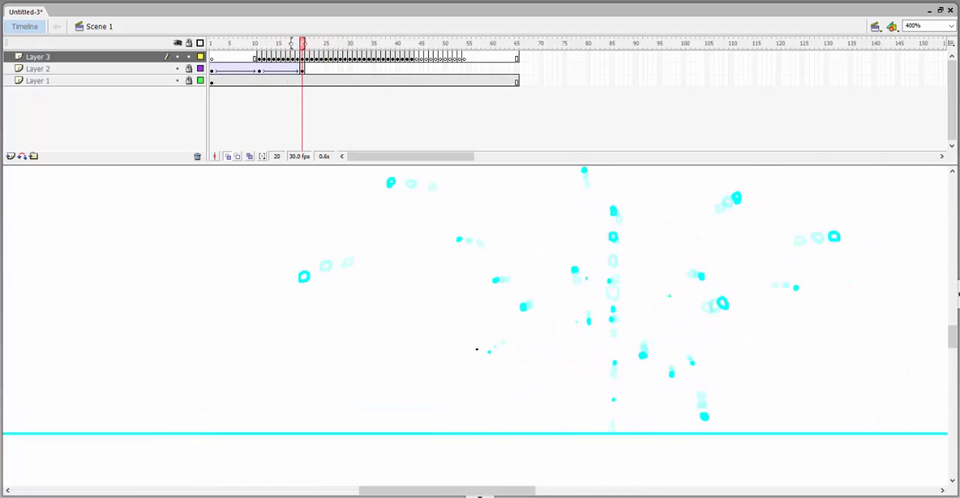
pyautogui.press(',')
pyautogui.press(',')
pyautogui.press(',')
pyautogui.press(',')
pyautogui.press(',')
pyautogui.press(',')
pyautogui.press(',')
pyautogui.press('.')
pyautogui.press('.')
# Continue this smaller droplet down to the water line and draw its splash around frame 30, with small drops at frame 31.
pyautogui.press('.')
pyautogui.press('.')
pyautogui.press('.')
pyautogui.press('.')
pyautogui.press('.')
pyautogui.press('.')
pyautogui.press('.')
pyautogui.press('.')
pyautogui.press('.')
pyautogui.press('.')
pyautogui.press('.')
pyautogui.press('.')
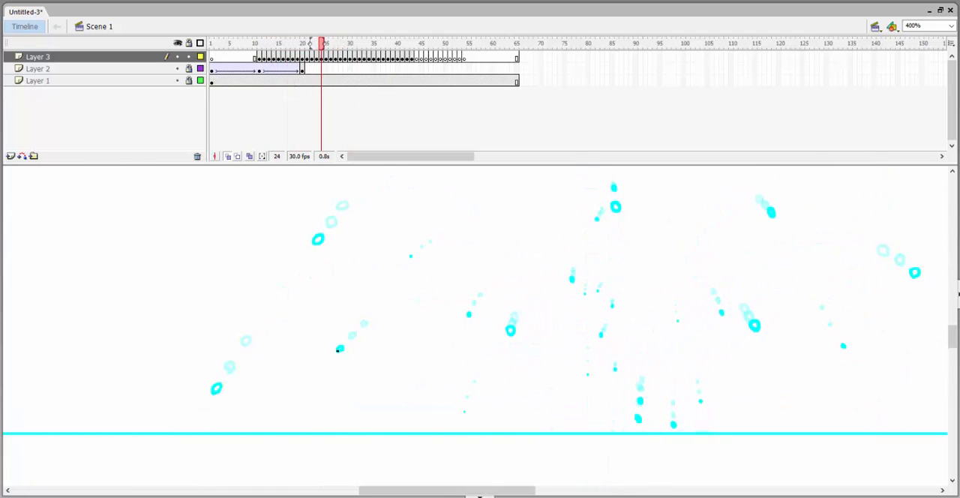
# Draw another droplet closer to the crown's left edge, falling leftward from about frame 16 through frame 26.
pyautogui.press('.')
pyautogui.press('.')
pyautogui.press('.')
pyautogui.press('.')
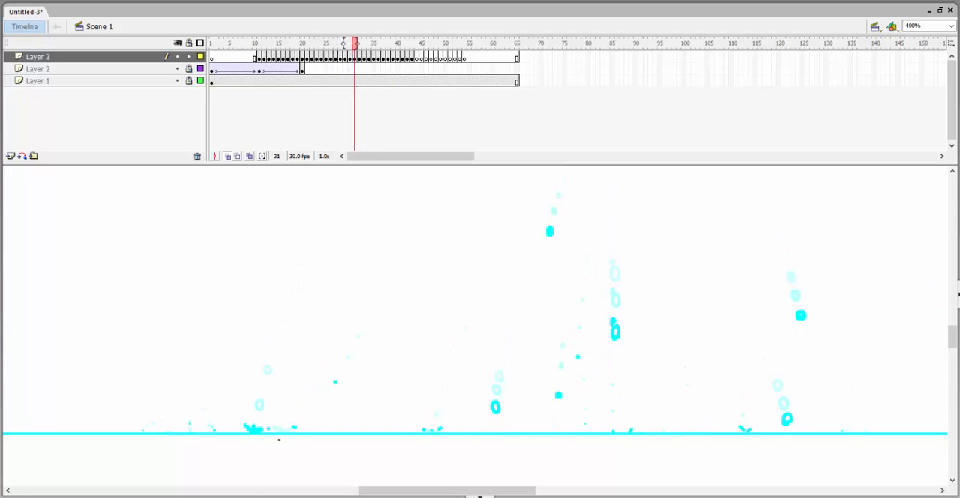
pyautogui.press(',')
pyautogui.press(',')
pyautogui.press(',')
pyautogui.press(',')
pyautogui.press(',')
pyautogui.press(',')
pyautogui.press(',')
pyautogui.press(',')
pyautogui.press(',')
pyautogui.press(',')
pyautogui.press(',')
pyautogui.press(',')
pyautogui.press(',')
pyautogui.press(',')
pyautogui.press(',')
pyautogui.press(',')
pyautogui.press(',')
pyautogui.press('.')
pyautogui.press('.')
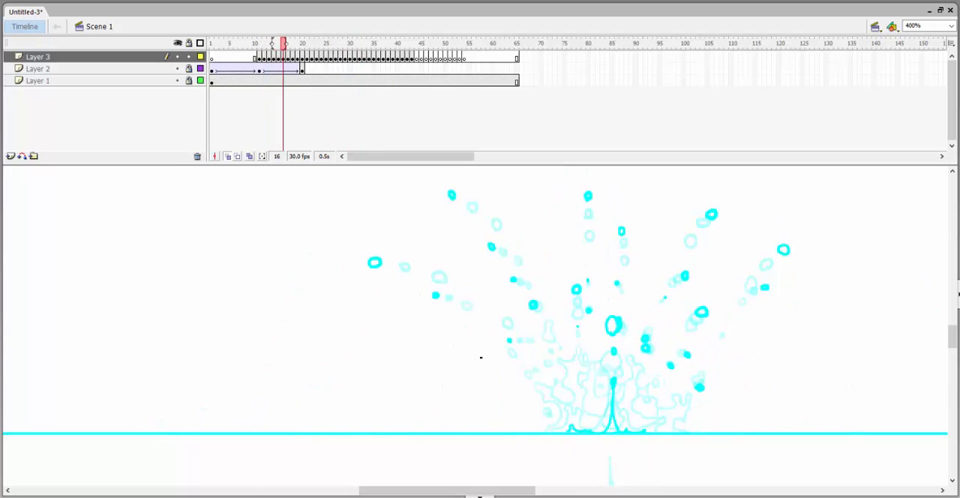
pyautogui.press(',')
# Continue this closer droplet to the water line and draw its splash at frame 30.
pyautogui.press('.')
pyautogui.press('.')
pyautogui.press('.')
pyautogui.press('.')
pyautogui.press('.')
pyautogui.press('.')
pyautogui.press('.')
pyautogui.press('.')
pyautogui.press('.')
pyautogui.press('.')
pyautogui.press('.')
pyautogui.press('.')
pyautogui.press('.')
pyautogui.press('.')
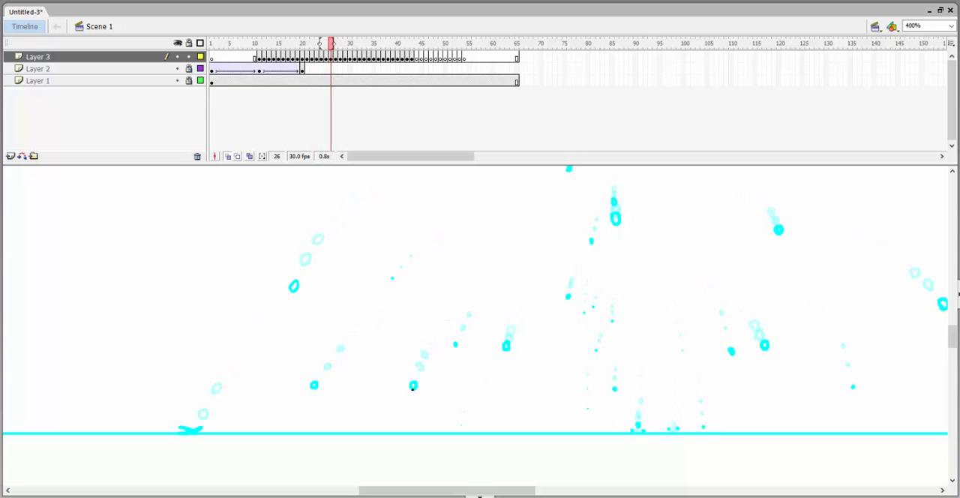
pyautogui.press('.')
pyautogui.press('.')
pyautogui.press('.')
pyautogui.press(',')
# Finish the closer droplet's splash in the frames after 30, and return to the crown at frame 12.
pyautogui.press('.')
pyautogui.press('.')
pyautogui.press('.')
pyautogui.press(',')
pyautogui.press(',')
pyautogui.press(',')
pyautogui.press(',')
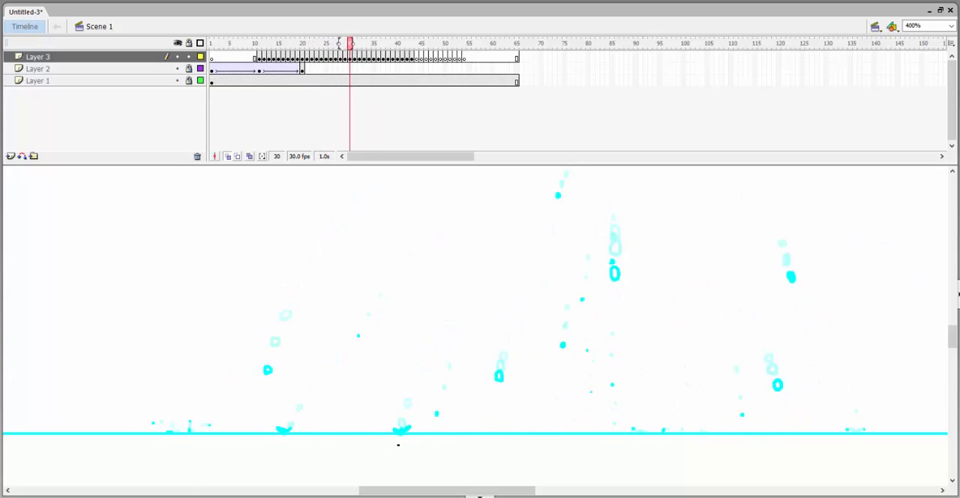
pyautogui.press('.')
pyautogui.press('.')
pyautogui.press('.')
pyautogui.press('.')
pyautogui.press(',')
pyautogui.press(',')
pyautogui.press(',')
pyautogui.press(',')
# Draw a small low droplet off the crown's left side, falling toward the water line through frame 23.
pyautogui.press('.')
pyautogui.press('.')
pyautogui.press('.')
pyautogui.press(',')
pyautogui.press(',')
pyautogui.press(',')
pyautogui.press(',')
pyautogui.press(',')
pyautogui.press(',')
pyautogui.press(',')
pyautogui.press(',')
pyautogui.press(',')
pyautogui.press(',')
pyautogui.press(',')
pyautogui.press(',')
pyautogui.press(',')
pyautogui.press(',')
pyautogui.press(',')
pyautogui.press(',')
pyautogui.press(',')
pyautogui.press(',')
pyautogui.press(',')
pyautogui.press(',')
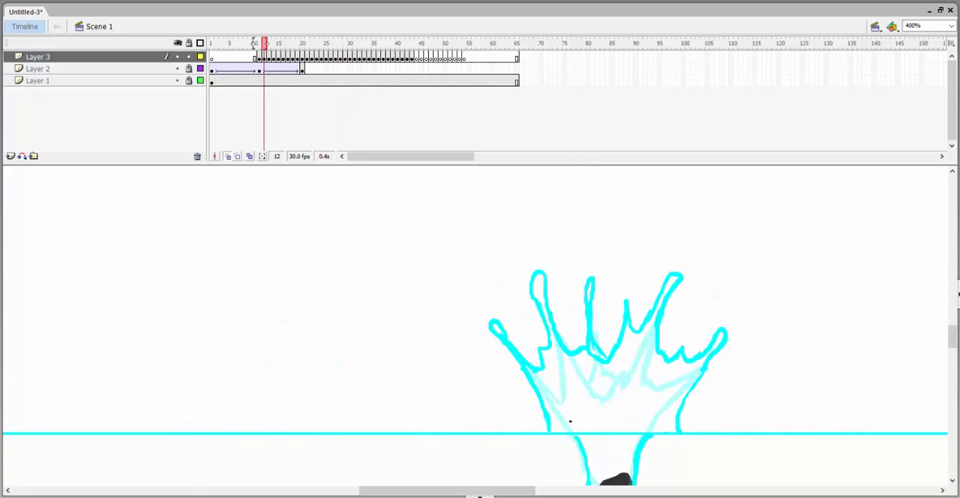
pyautogui.press('.')
pyautogui.press('.')
pyautogui.press('.')
pyautogui.press('.')
pyautogui.press('.')
pyautogui.press('.')
pyautogui.press('.')
pyautogui.press('.')
pyautogui.press('.')
pyautogui.press('.')
pyautogui.press('.')
pyautogui.press('.')
pyautogui.press('.')
pyautogui.press('.')
pyautogui.press('.')
pyautogui.press('.')
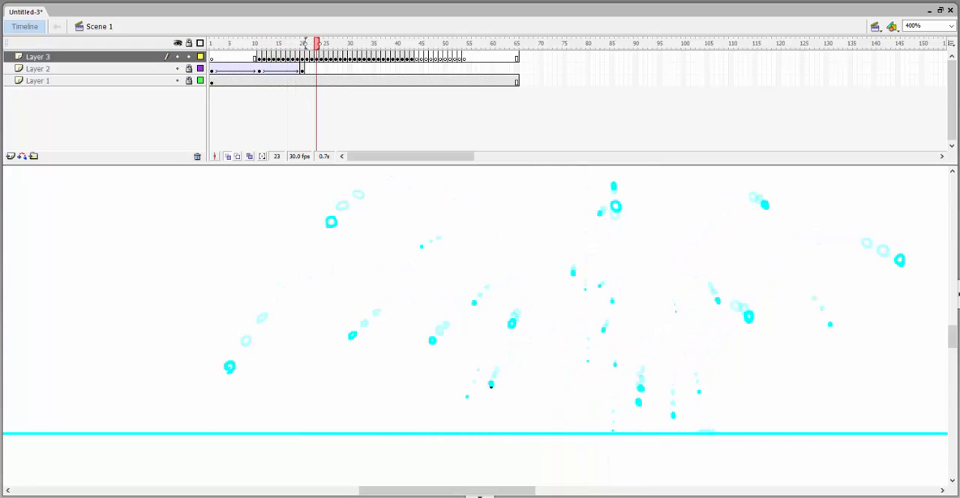
# Break the rest of the crown into many small falling droplets on both sides of the jet, starting around frame 14.
pyautogui.moveTo(328, 41); pyautogui.dragTo(285, 41)
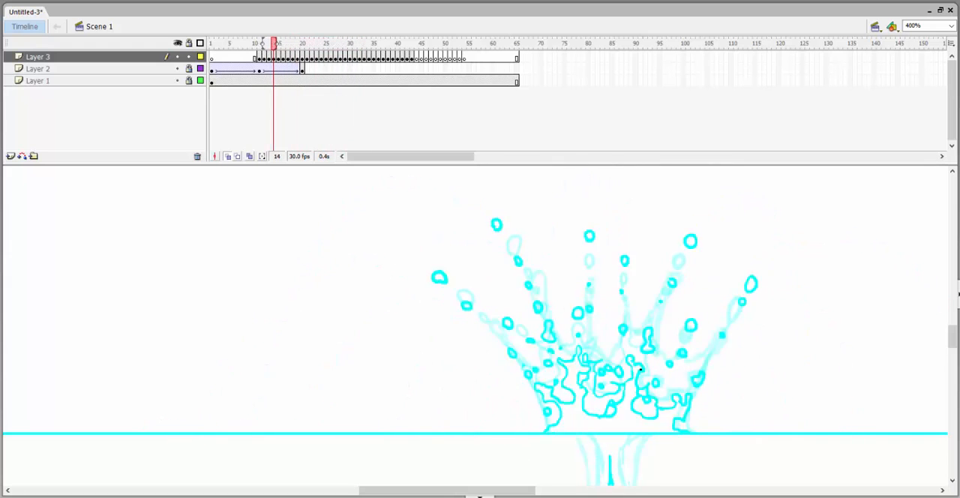
pyautogui.moveTo(286, 42); pyautogui.dragTo(257, 43)
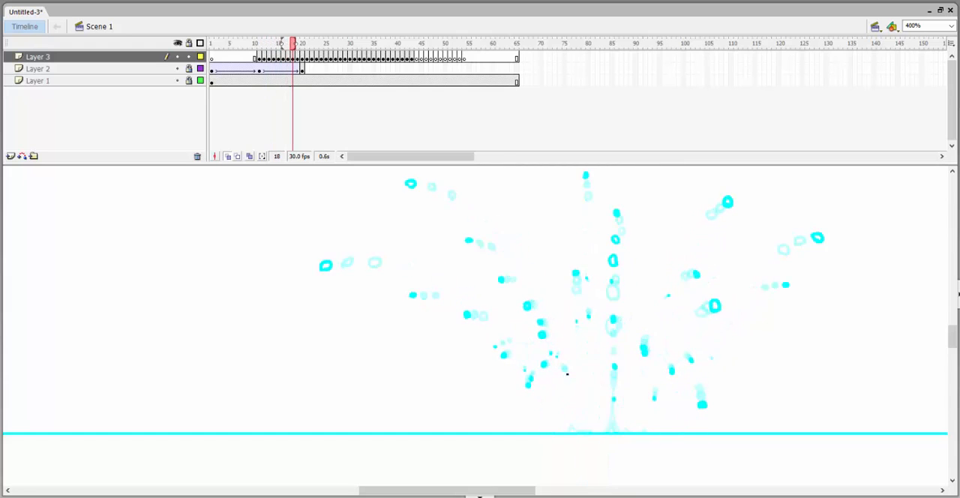
pyautogui.moveTo(326, 42)
pyautogui.mouseDown()
pyautogui.moveTo(267, 42)
pyautogui.moveTo(355, 42)
pyautogui.moveTo(239, 42)
pyautogui.moveTo(332, 42)
pyautogui.moveTo(253, 42)
pyautogui.moveTo(315, 43)
pyautogui.moveTo(259, 42)
pyautogui.moveTo(272, 43)
pyautogui.mouseUp()
pyautogui.press('.')
pyautogui.press('.')
pyautogui.press(',')
pyautogui.press(',')
pyautogui.press(',')
pyautogui.press(',')
pyautogui.press(',')
pyautogui.press('.')
pyautogui.press('.')
pyautogui.press('.')
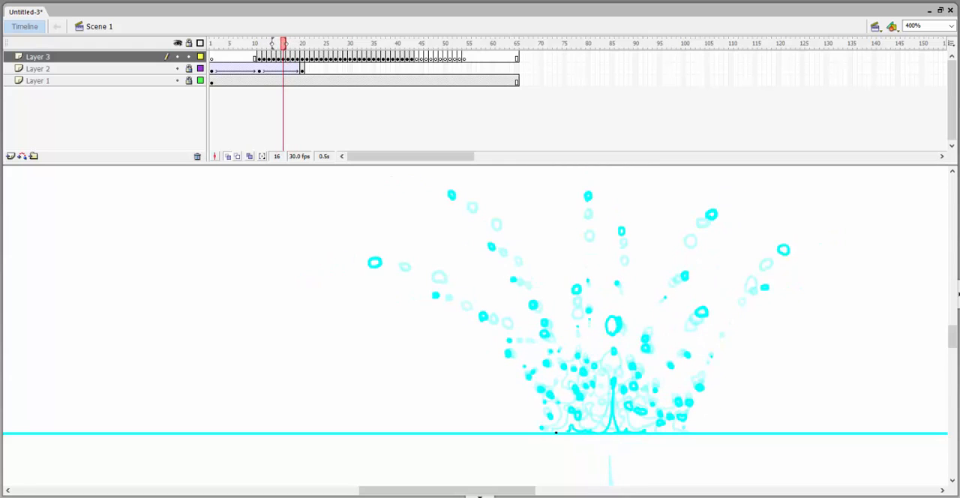
# Draw low droplets at the crown's left base near the water line in frames 16 and 17.
pyautogui.press('.')
pyautogui.press(',')
pyautogui.press('.')
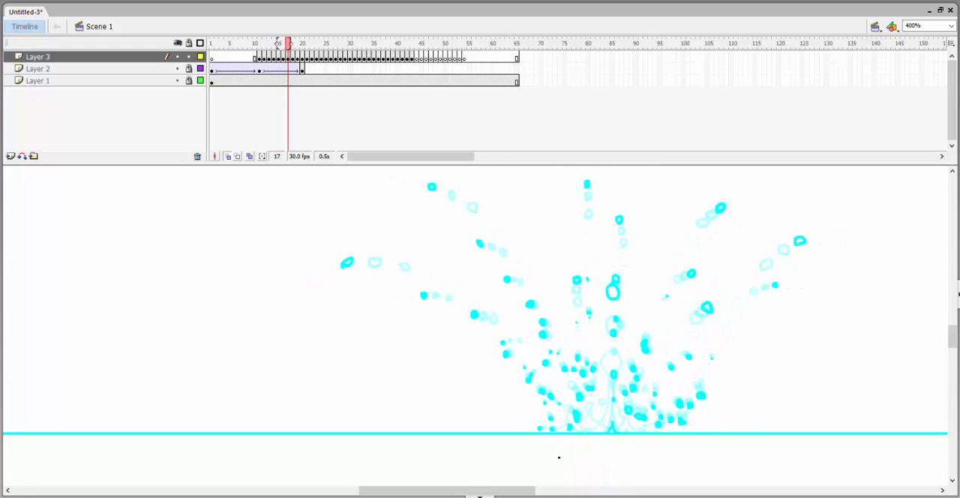
pyautogui.press(',')
# Draw small droplets inside the crown's left half, falling to the water line between frames 16 and 24.
pyautogui.press(',')
pyautogui.press('.')
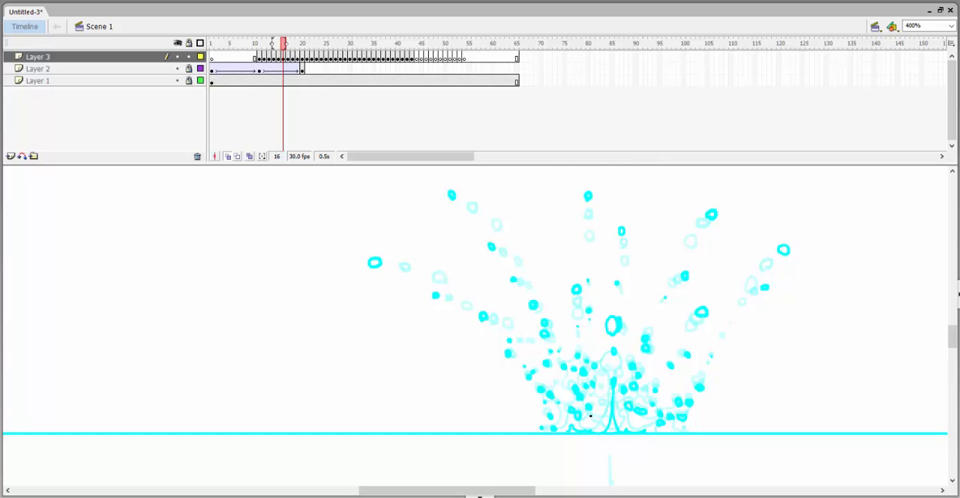
pyautogui.press('.')
pyautogui.press('.')
pyautogui.press(',')
pyautogui.press(',')
pyautogui.press('.')
pyautogui.press('.')
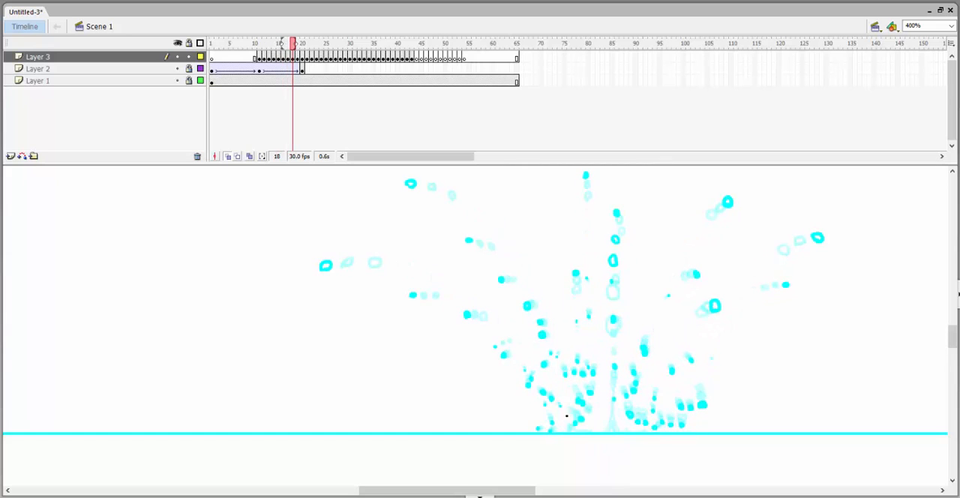
pyautogui.press(',')
pyautogui.press('.')
pyautogui.press('.')
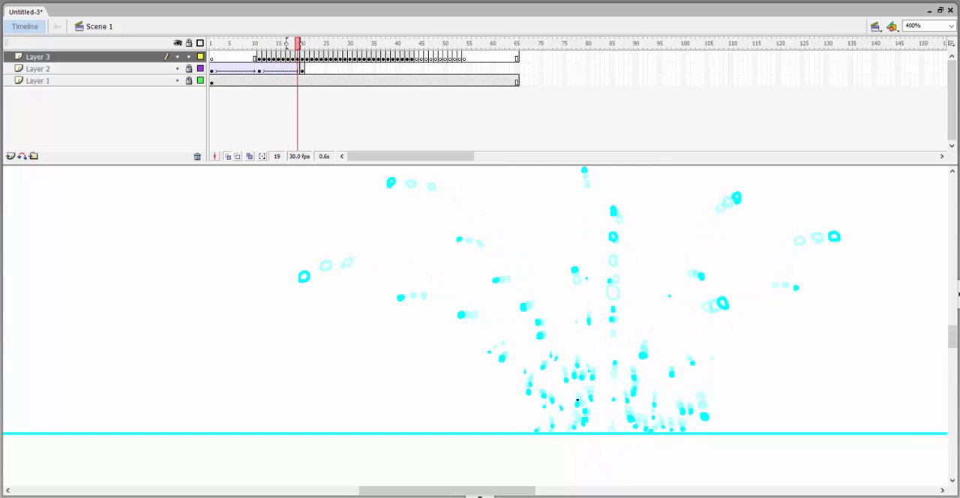
pyautogui.press('.')
pyautogui.press('.')
pyautogui.press('.')
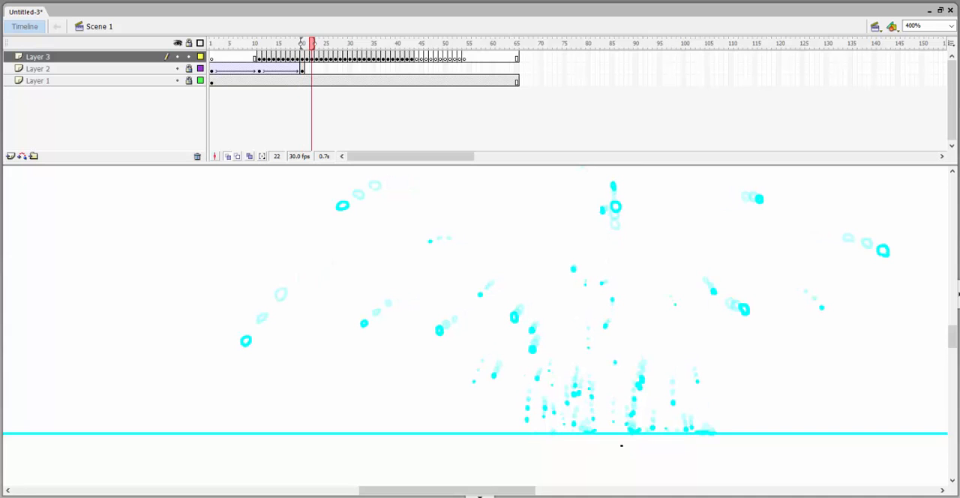
# Draw a rounder droplet just left of the jet, falling straight down from frame 16 to the water line at frame 24.
pyautogui.press('.')
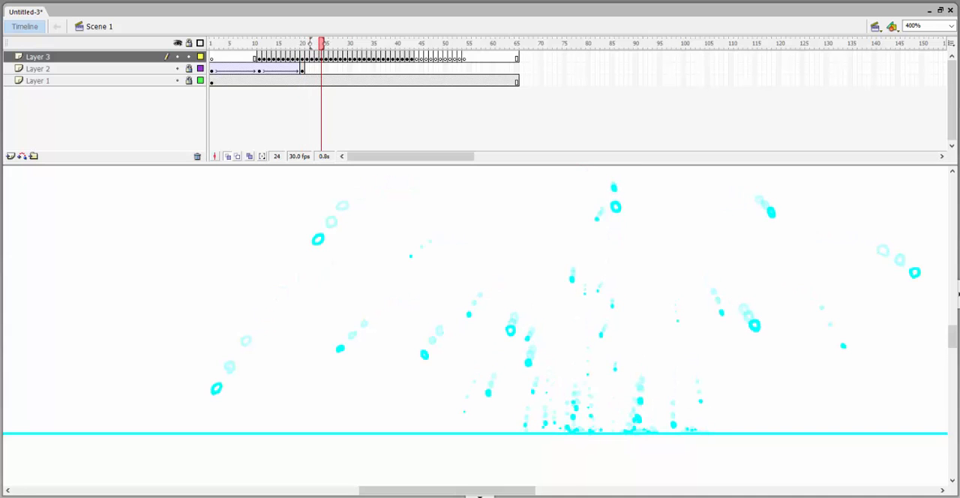
pyautogui.press(',')
pyautogui.press(',')
pyautogui.press(',')
pyautogui.press(',')
pyautogui.press(',')
pyautogui.press(',')
pyautogui.press(',')
pyautogui.press(',')
pyautogui.press(',')
pyautogui.press('.')
pyautogui.press('.')
pyautogui.press('.')
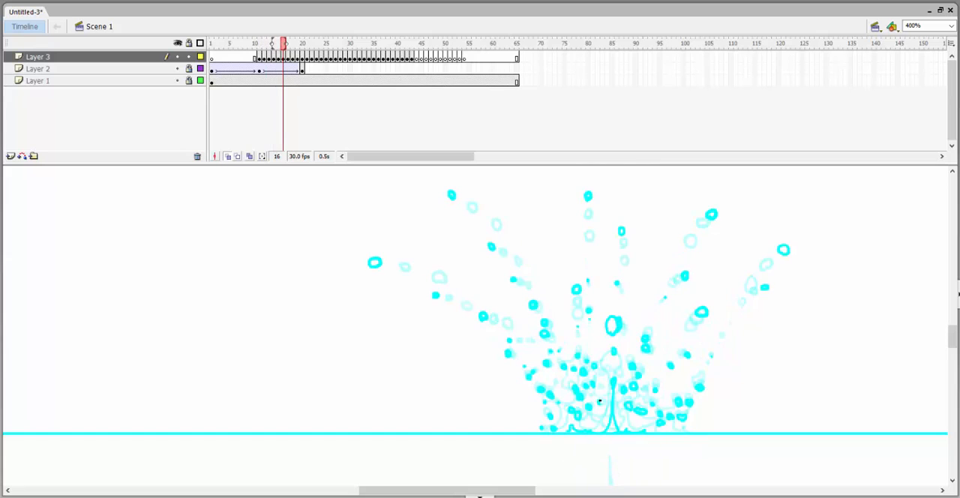
pyautogui.press('.')
pyautogui.press('.')
pyautogui.press('.')
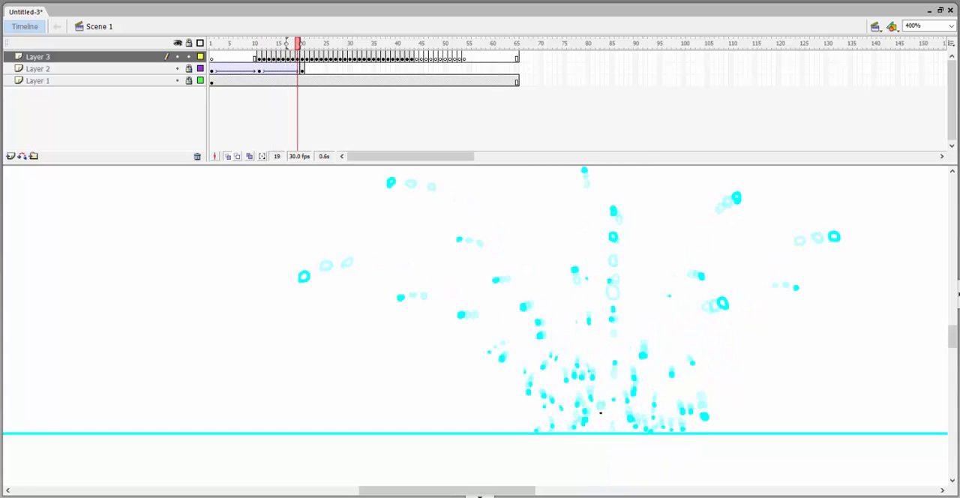
pyautogui.press('.')
pyautogui.press('.')
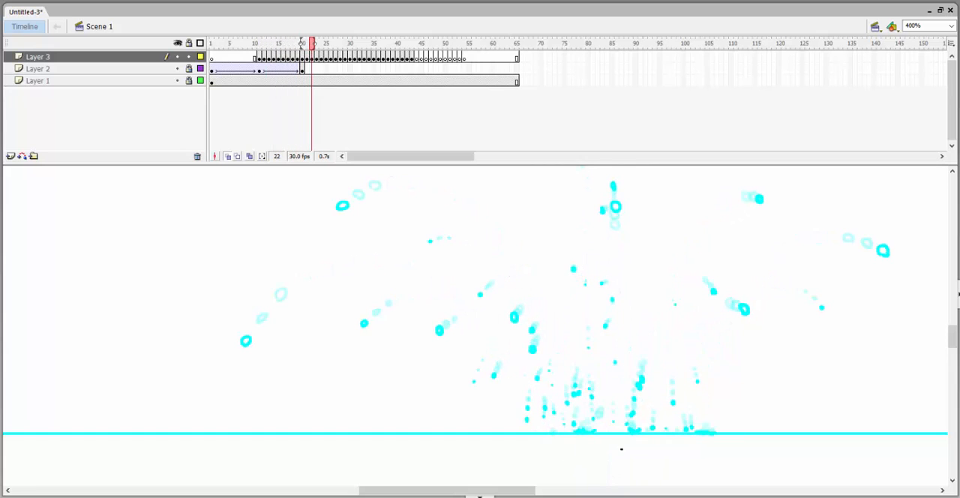
# Draw the splash of the droplet beside the jet on the water line around frame 26.
pyautogui.press('.')
pyautogui.press('.')
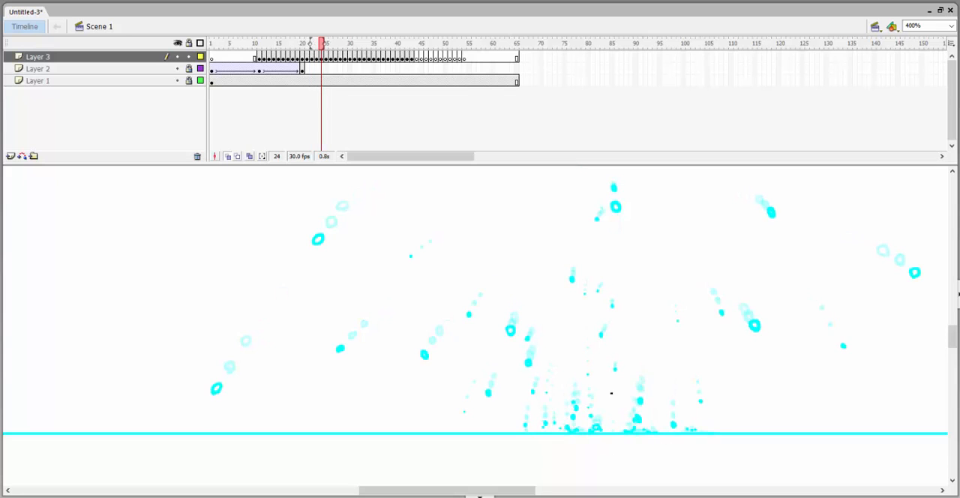
pyautogui.press('.')
pyautogui.press('.')
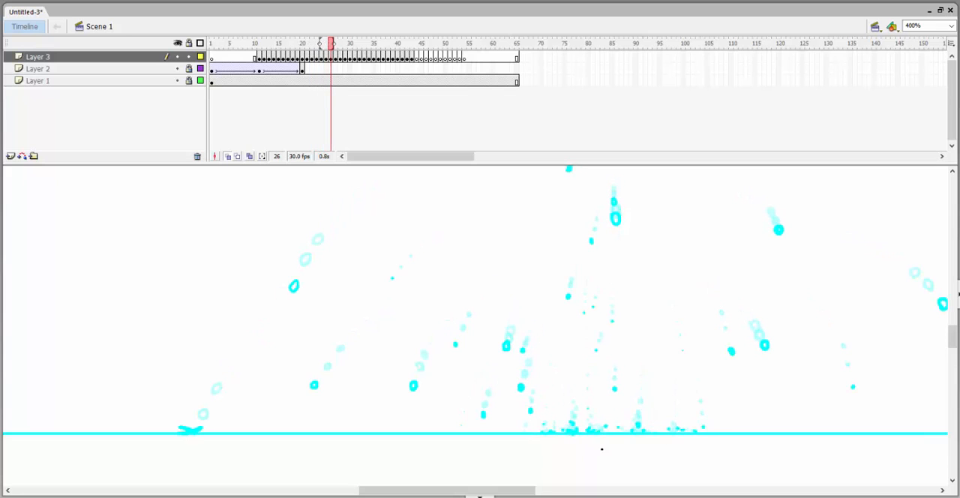
pyautogui.press('.')
pyautogui.press(',')
pyautogui.press(',')
pyautogui.press(',')
pyautogui.press(',')
pyautogui.press(',')
pyautogui.press(',')
pyautogui.press(',')
pyautogui.press(',')
pyautogui.press(',')
pyautogui.press('.')
pyautogui.press('.')
pyautogui.press('.')
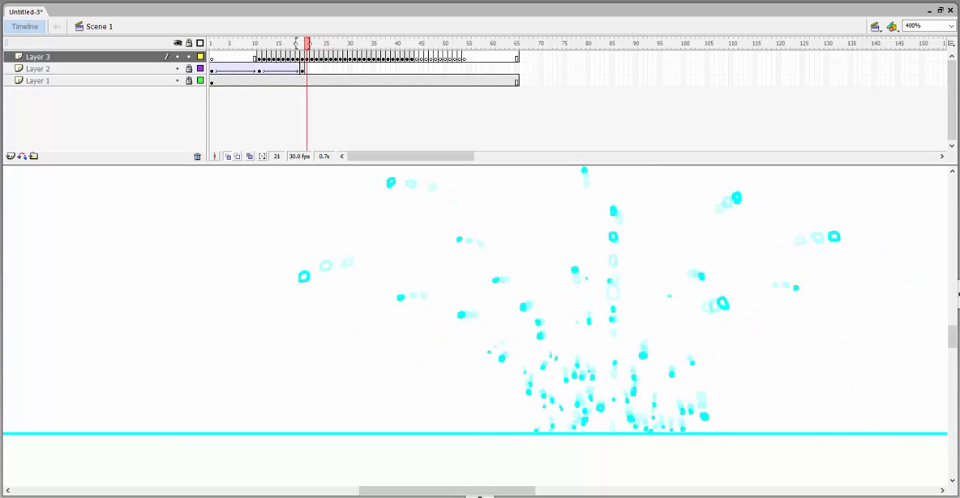
# Step through frames 18 to 21 to examine the falling droplets around and to the right of the jet.
pyautogui.press(',')
pyautogui.press(',')
pyautogui.press(',')
pyautogui.press(',')
pyautogui.press(',')
pyautogui.press(',')
pyautogui.press(',')
pyautogui.press('.')
pyautogui.press('.')
pyautogui.press('.')
pyautogui.press('.')
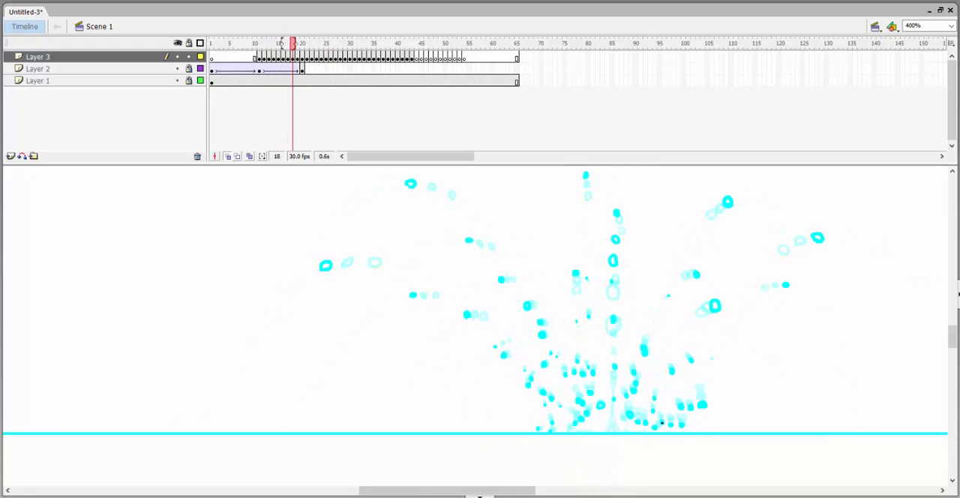
# Step through frames 19 to 23 to examine the small droplets falling to the water line, and preview the animation.
pyautogui.press('.')
pyautogui.press('.')
pyautogui.press('.')
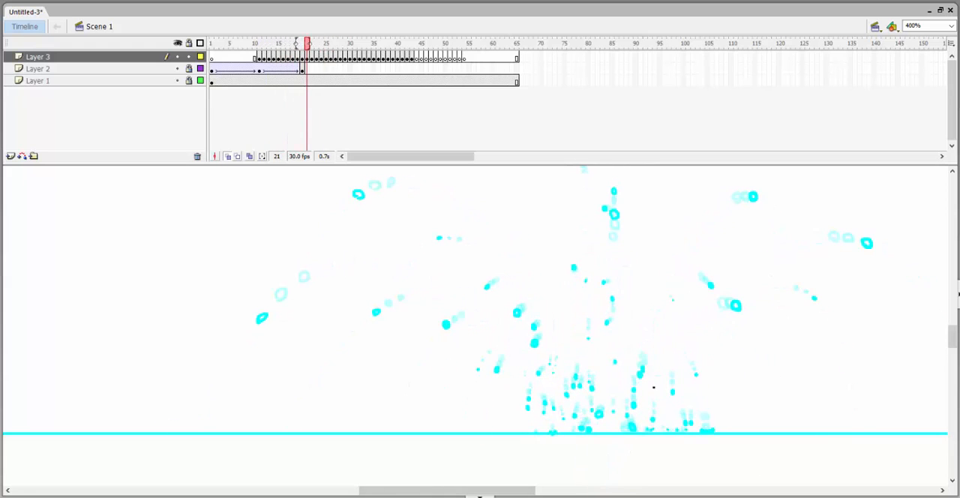
pyautogui.press('.')
pyautogui.press('.')
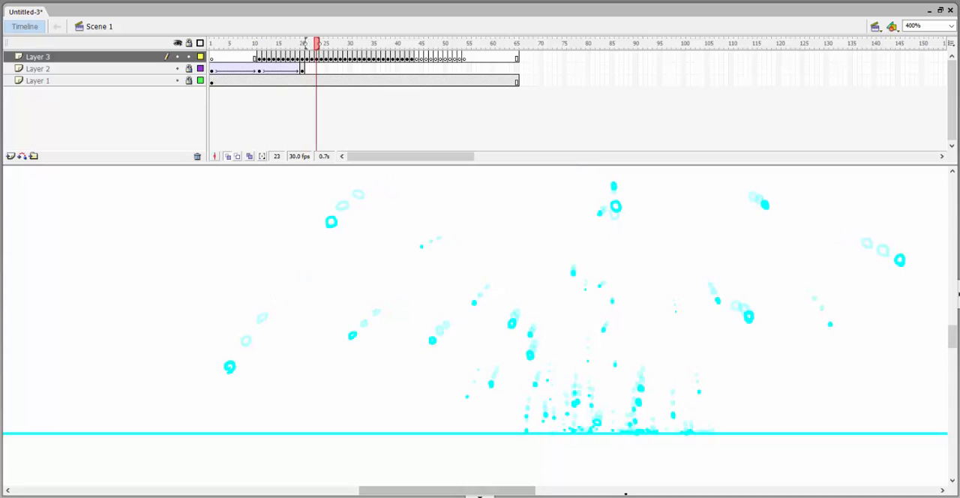
pyautogui.press(',')
pyautogui.press(',')
pyautogui.press(',')
pyautogui.press(',')
pyautogui.press(',')
pyautogui.press(',')
pyautogui.press(',')
pyautogui.press(',')
pyautogui.press('.')
pyautogui.press('.')
pyautogui.press('.')
pyautogui.press('.')
pyautogui.press('.')
pyautogui.press('.')
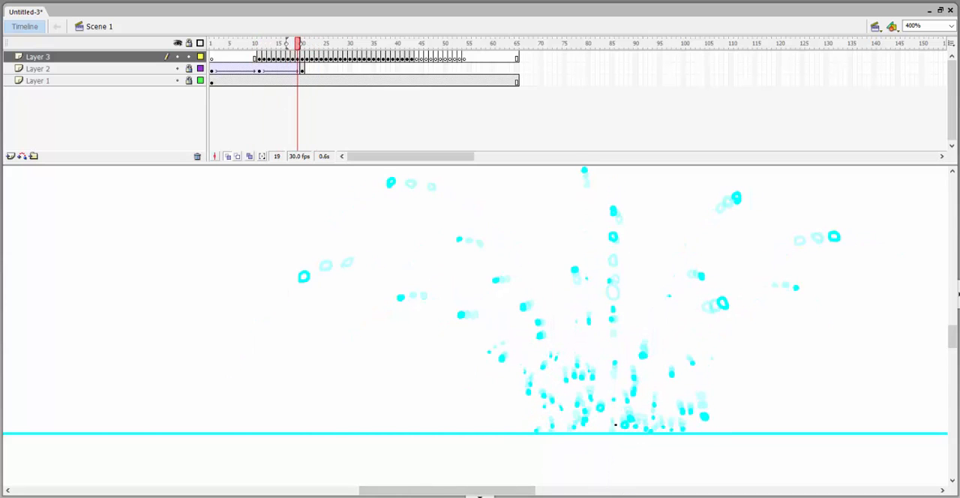
pyautogui.press('.')
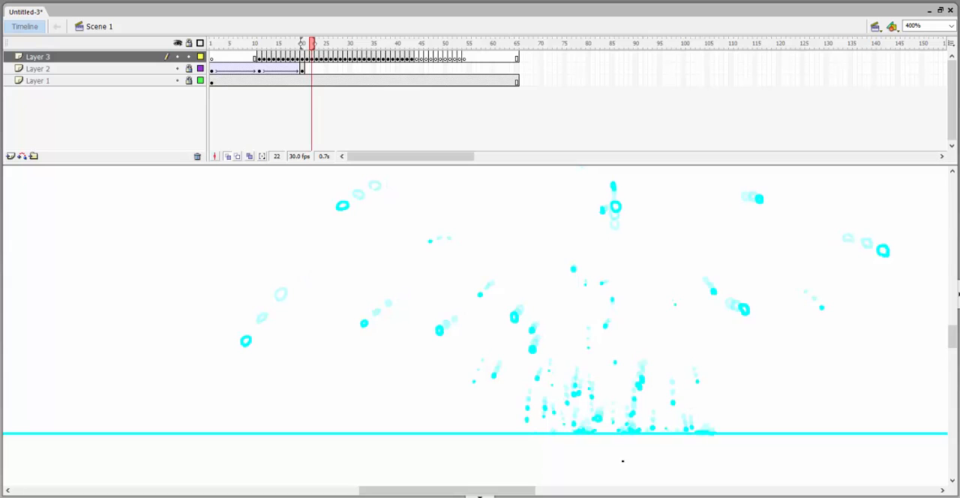
pyautogui.press(',')
pyautogui.press(',')
pyautogui.press(',')
pyautogui.press(',')
pyautogui.press(',')
pyautogui.press(',')
pyautogui.press('.')
pyautogui.press('.')
pyautogui.press('.')
pyautogui.press('.')
pyautogui.press('.')
pyautogui.press('.')
pyautogui.press('.')
pyautogui.press('.')
pyautogui.press('.')
pyautogui.press('.')
pyautogui.press('.')
pyautogui.press('.')
pyautogui.press('.')
pyautogui.press('.')
pyautogui.press('.')
pyautogui.press('.')
pyautogui.hotkey('ctrl', 'Return')
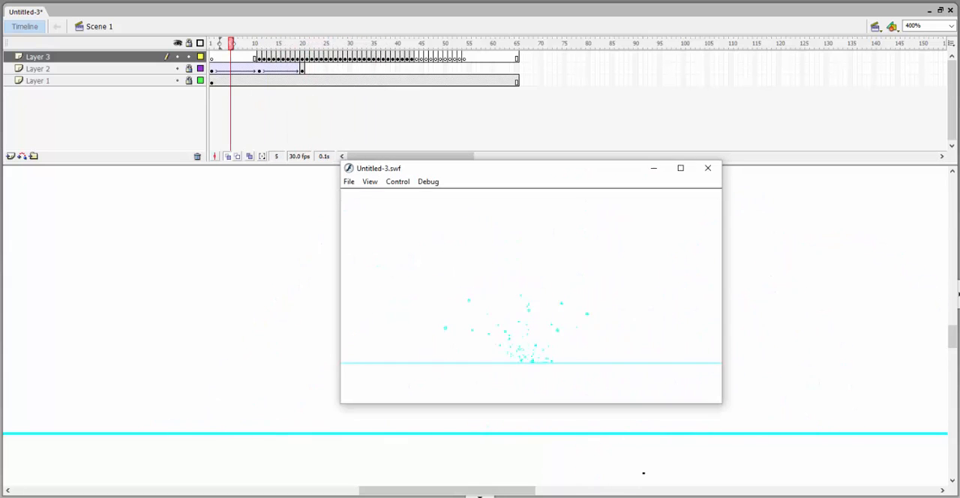
pyautogui.click(707, 169)
# Draw a droplet arcing up and to the right out of the central secondary splash, descending towards the water line between frames 35 and 44.
pyautogui.moveTo(311, 45)
pyautogui.mouseDown()
pyautogui.moveTo(312, 67)
pyautogui.moveTo(373, 96)
pyautogui.mouseUp()
pyautogui.moveTo(646, 394); pyautogui.dragTo(643, 399)
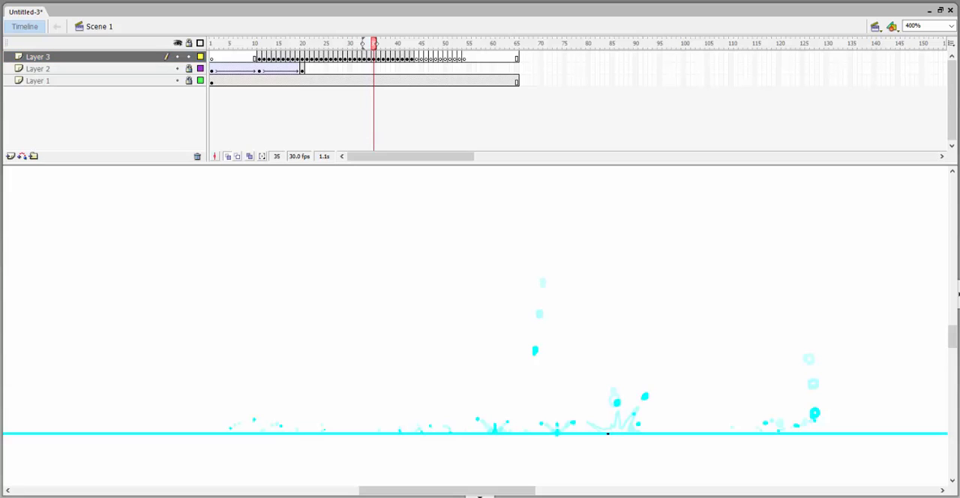
pyautogui.press('.')
pyautogui.press('.')
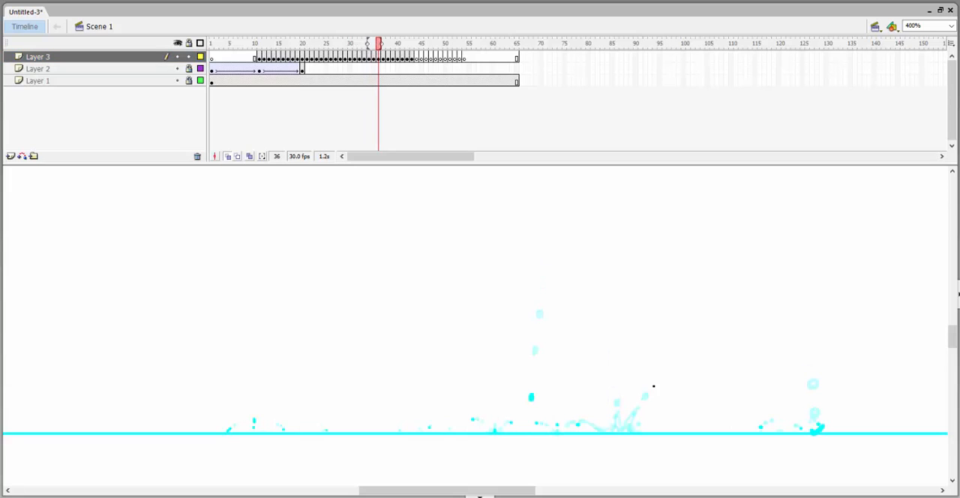
pyautogui.press('.')
pyautogui.press('.')
pyautogui.press('.')
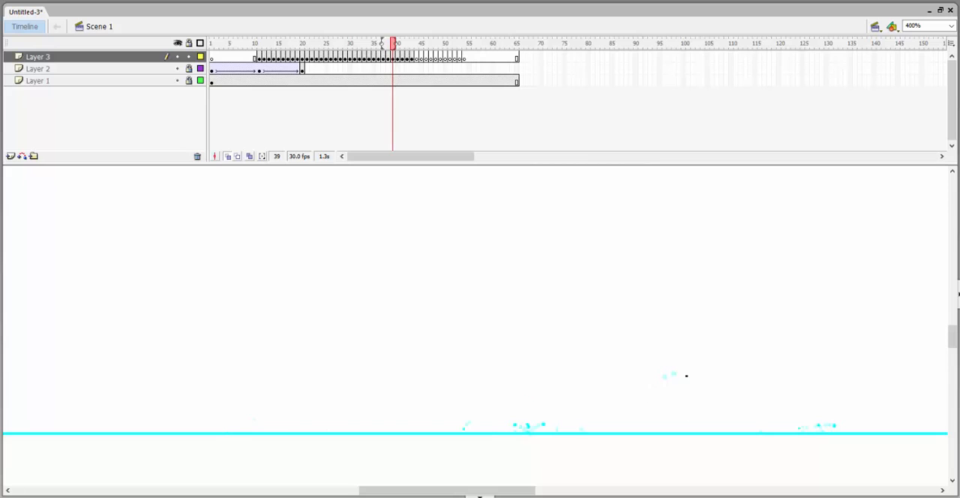
pyautogui.press('.')
pyautogui.press('.')
pyautogui.press('.')
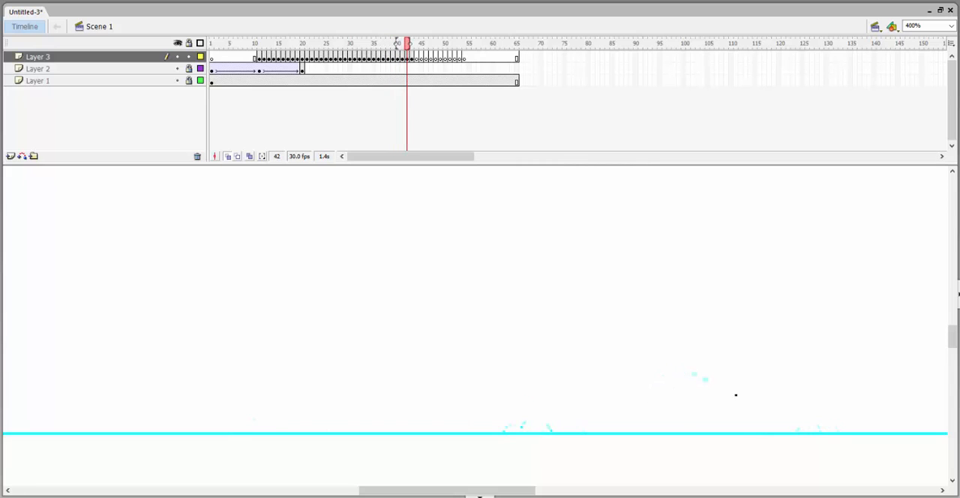
pyautogui.press('.')
pyautogui.press('.')
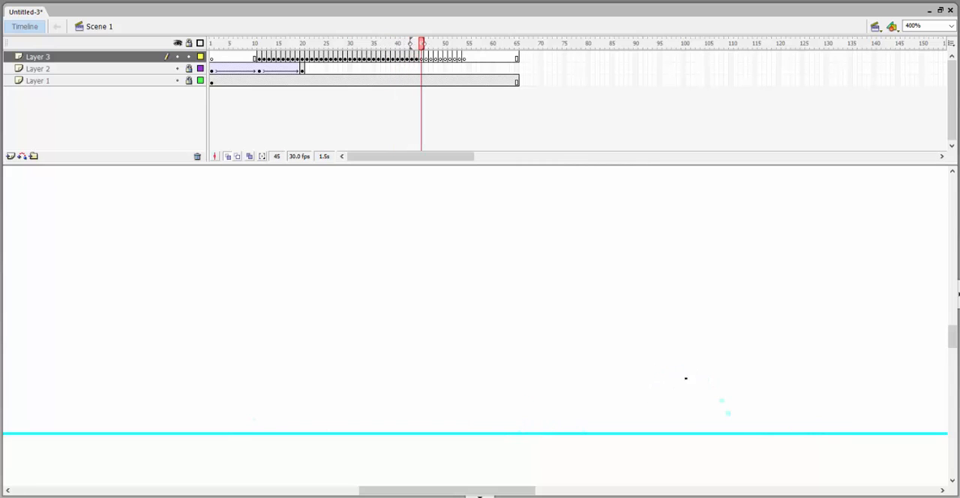
# Draw the arcing droplet's tiny landing splash on the water line around frames 46 and 47.
pyautogui.press('.')
pyautogui.press('.')
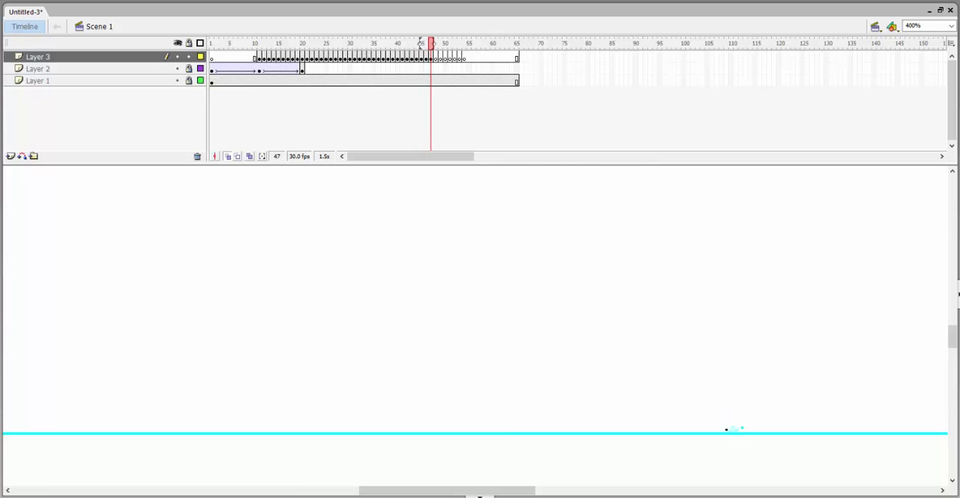
pyautogui.press('.')
# Draw the last tiny splash droplets settling on the water line below the jet around frames 49 to 51.
pyautogui.moveTo(424, 41)
pyautogui.mouseDown()
pyautogui.moveTo(326, 43)
pyautogui.moveTo(439, 43)
pyautogui.mouseUp()
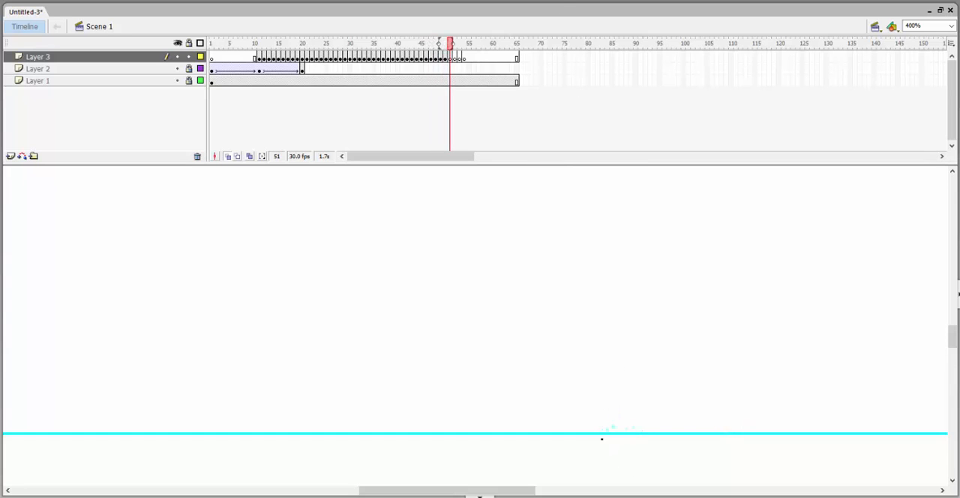
pyautogui.press('.')
pyautogui.press(',')
pyautogui.press(',')
pyautogui.press(',')
pyautogui.press(',')
pyautogui.press(',')
pyautogui.press(',')
pyautogui.press(',')
pyautogui.press(',')
pyautogui.press(',')
pyautogui.press(',')
pyautogui.press(',')
pyautogui.press(',')
pyautogui.press(',')
pyautogui.press(',')
pyautogui.press(',')
pyautogui.press(',')
pyautogui.press(',')
pyautogui.press(',')
pyautogui.press(',')
pyautogui.press(',')
pyautogui.press('.')
pyautogui.press('.')
pyautogui.press('.')
pyautogui.press('.')
pyautogui.press('.')
pyautogui.press('.')
pyautogui.press('.')
pyautogui.press('.')
pyautogui.press('.')
pyautogui.press('.')
pyautogui.press('.')
pyautogui.press('.')
pyautogui.press('.')
pyautogui.press('.')
pyautogui.press('.')
pyautogui.press('.')
pyautogui.press('.')
pyautogui.press('.')
pyautogui.press('.')
pyautogui.press('.')
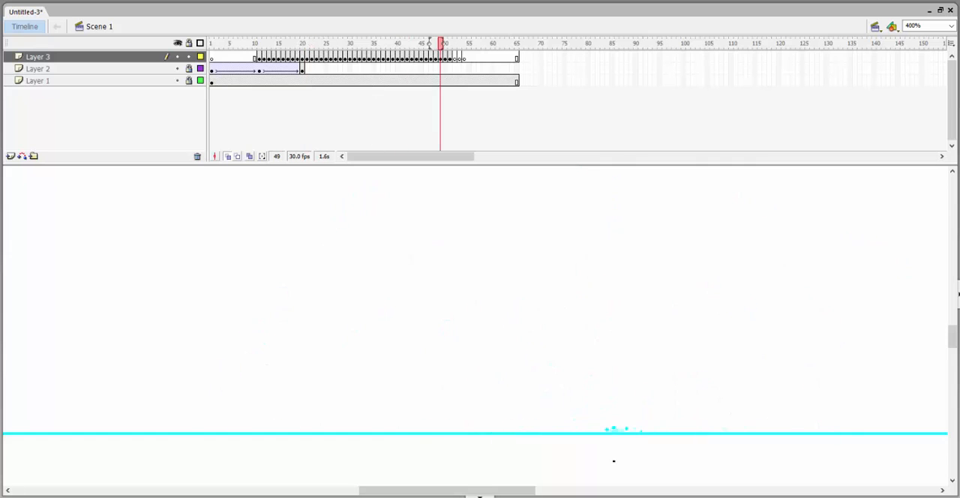
pyautogui.press(',')
pyautogui.press(',')
pyautogui.press(',')
pyautogui.press(',')
pyautogui.press(',')
pyautogui.press(',')
pyautogui.press(',')
pyautogui.press(',')
pyautogui.press(',')
pyautogui.press(',')
pyautogui.press(',')
pyautogui.press(',')
pyautogui.press(',')
pyautogui.press(',')
pyautogui.press(',')
pyautogui.press(',')
pyautogui.press(',')
pyautogui.press(',')
pyautogui.press('.')
pyautogui.press('.')
pyautogui.press('.')
pyautogui.press('.')
pyautogui.press('.')
pyautogui.press('.')
pyautogui.press('.')
pyautogui.press('.')
pyautogui.press('.')
pyautogui.press('.')
pyautogui.press('.')
pyautogui.press(',')
pyautogui.press(',')
pyautogui.press(',')
pyautogui.press(',')
pyautogui.press(',')
pyautogui.press(',')
pyautogui.press(',')
pyautogui.press(',')
pyautogui.press(',')
pyautogui.press(',')
pyautogui.press(',')
pyautogui.press(',')
pyautogui.press(',')
pyautogui.press(',')
pyautogui.press(',')
pyautogui.press(',')
pyautogui.press(',')
pyautogui.press(',')
pyautogui.press(',')
pyautogui.press(',')
pyautogui.press('.')
pyautogui.press('.')
pyautogui.press('.')
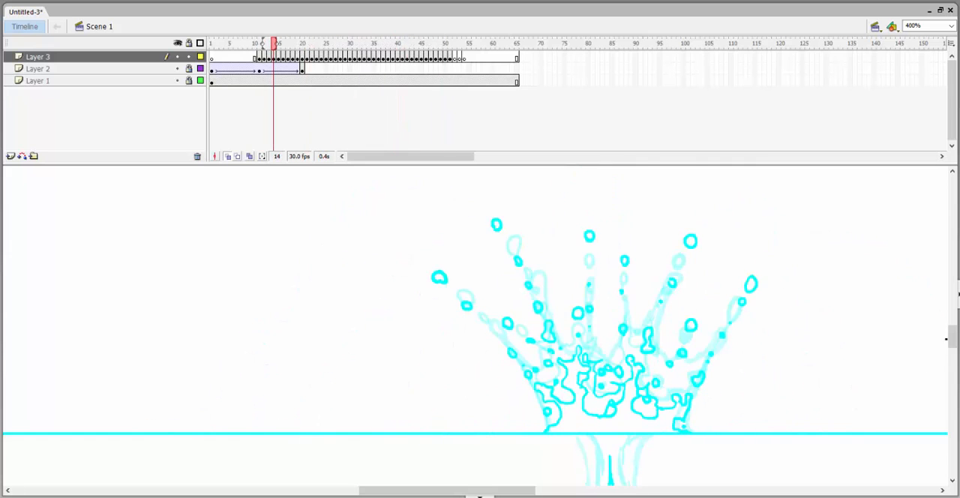
# Draw the underwater air pocket pinching off into separate bubbles above the sinking rock on frames 15 to 17.
pyautogui.moveTo(952, 336); pyautogui.dragTo(952, 345)
pyautogui.press('.')
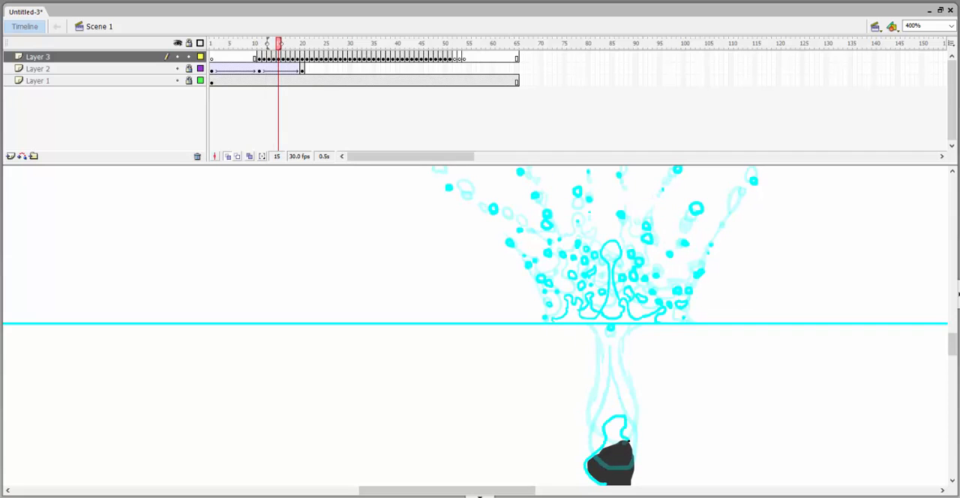
pyautogui.scroll(-3, 602, 443)
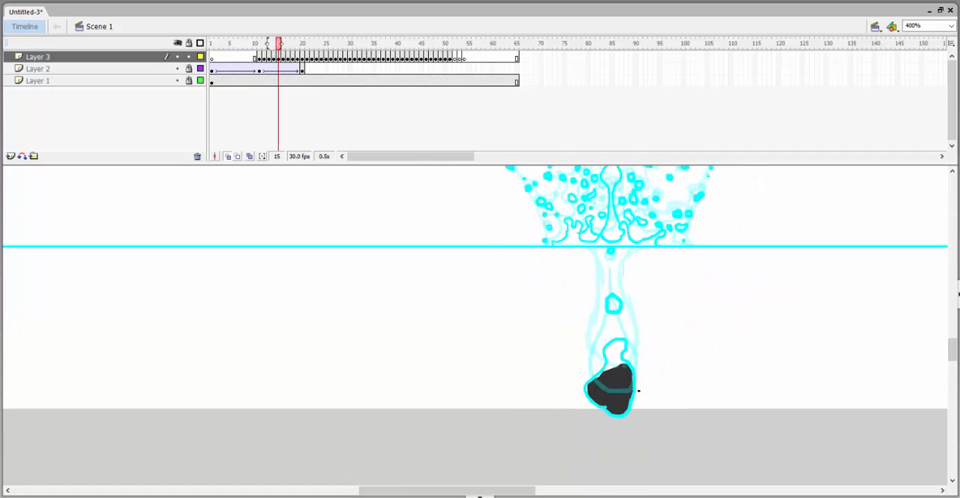
pyautogui.press('.')
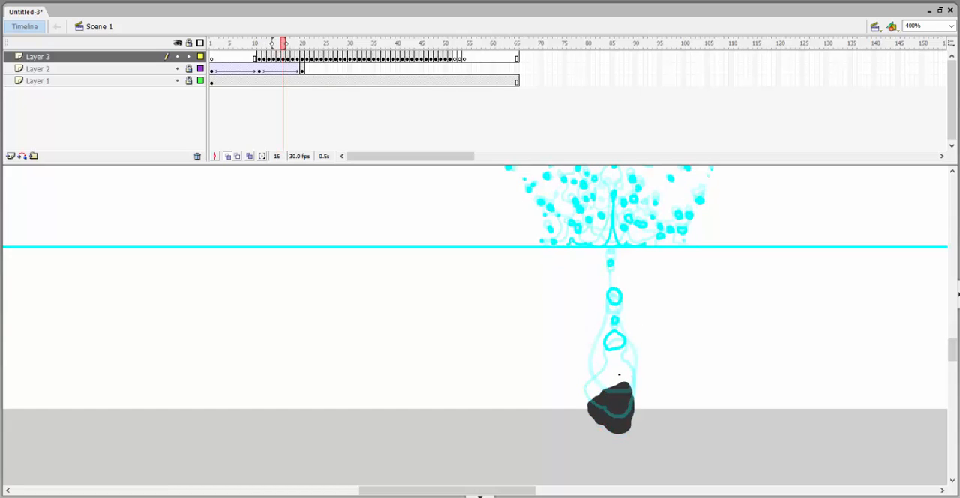
pyautogui.press('.')
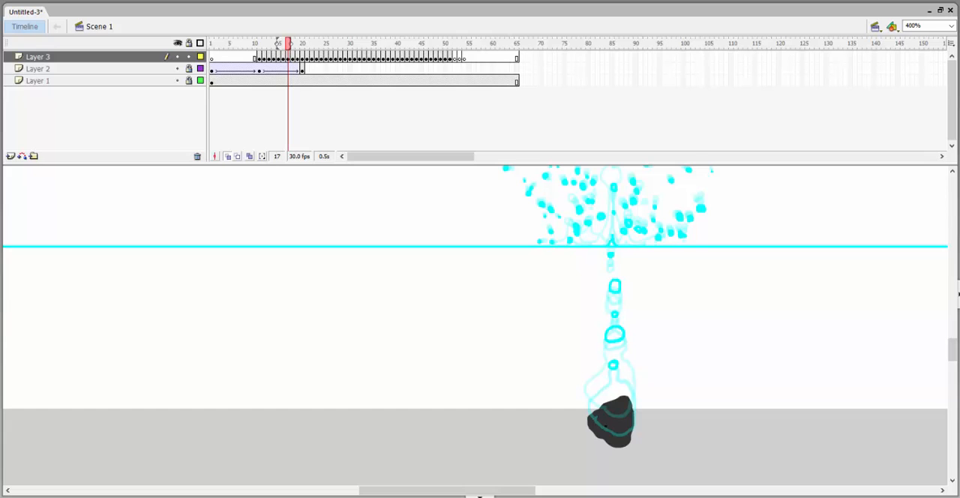
# Draw the wobbling bubbles rising from above the rock to the water surface on frames 18 to 25, and preview the animation.
pyautogui.press('.')
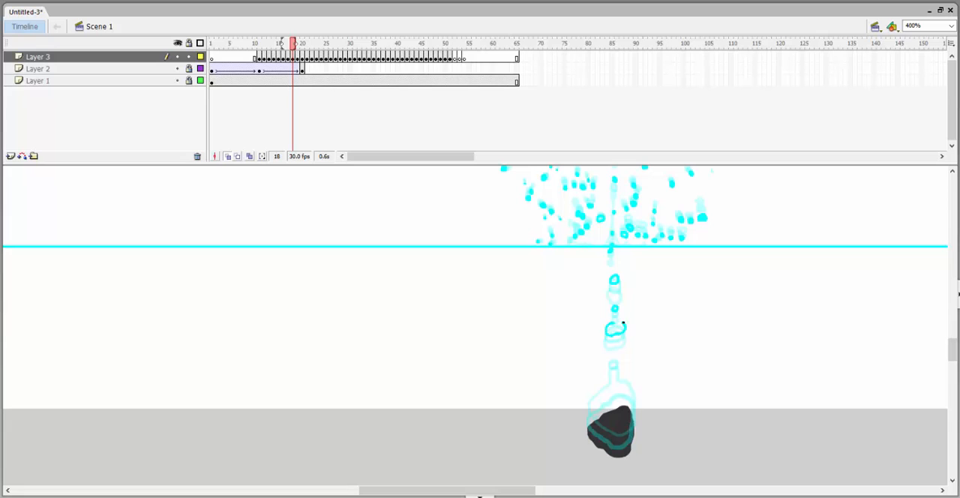
pyautogui.press('.')
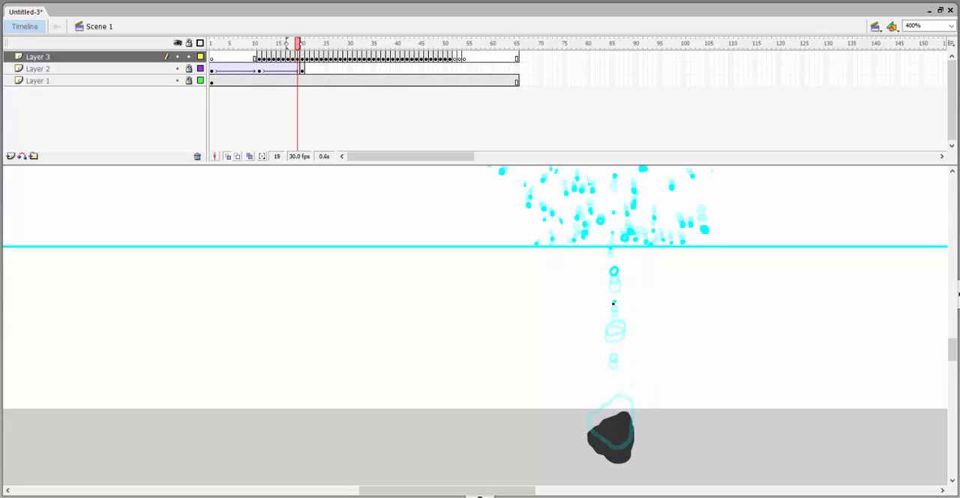
pyautogui.press('.')
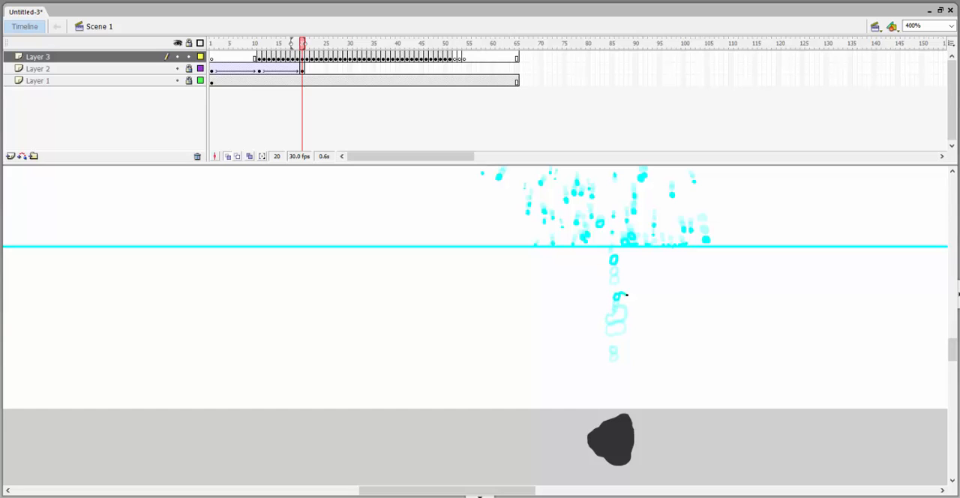
pyautogui.press('.')
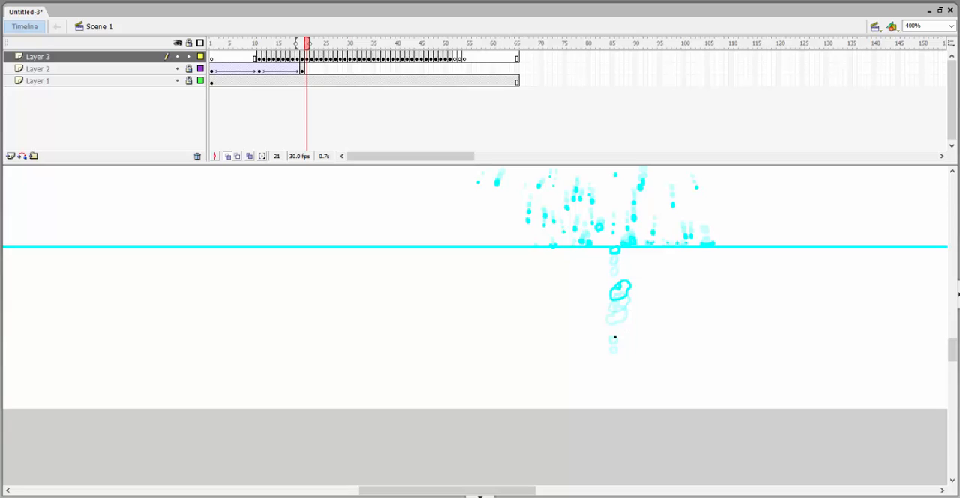
pyautogui.press('.')
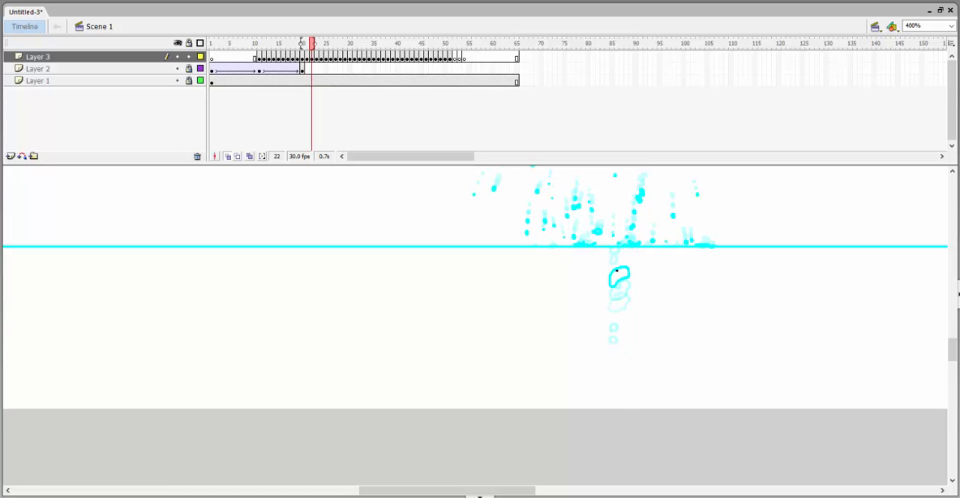
pyautogui.press('.')
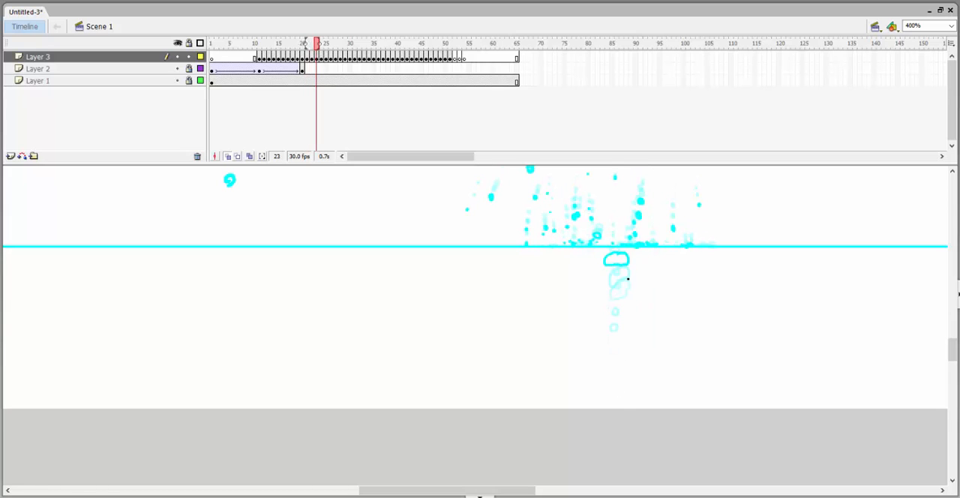
pyautogui.press('.')
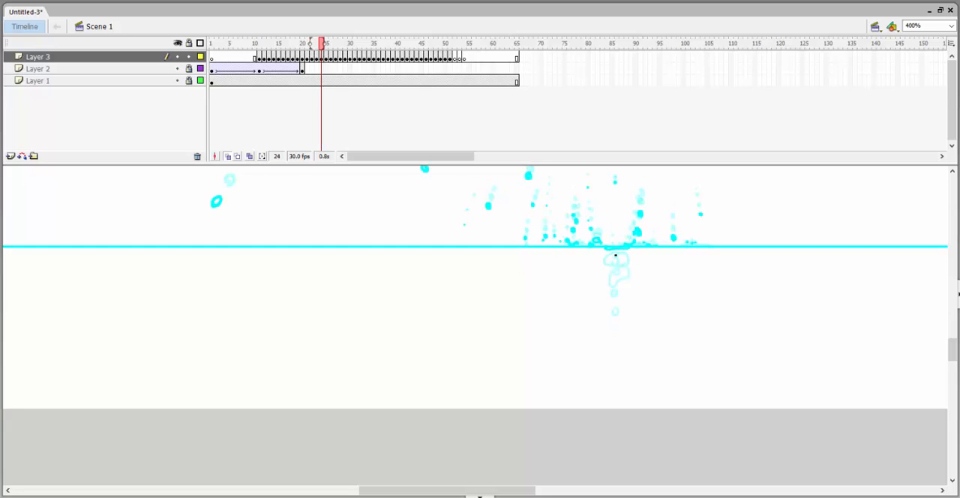
pyautogui.press('.')
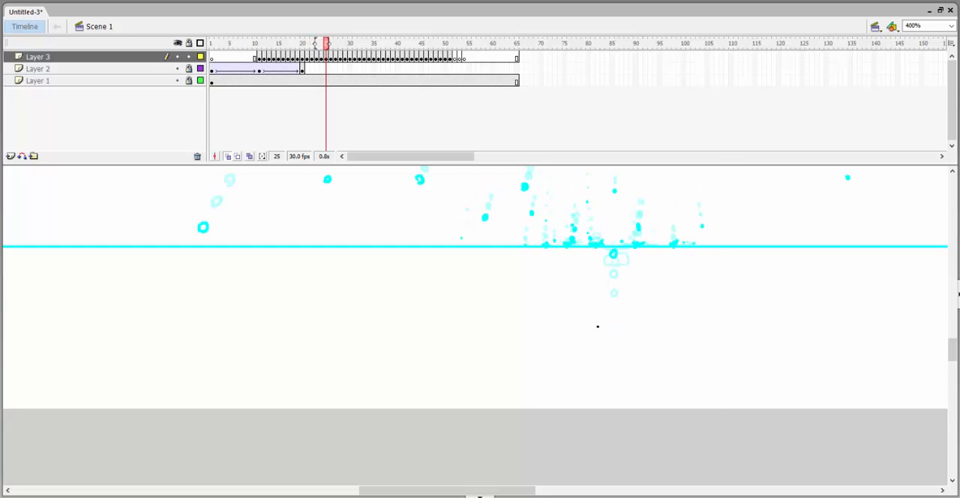
pyautogui.hotkey('ctrl', 'Return')
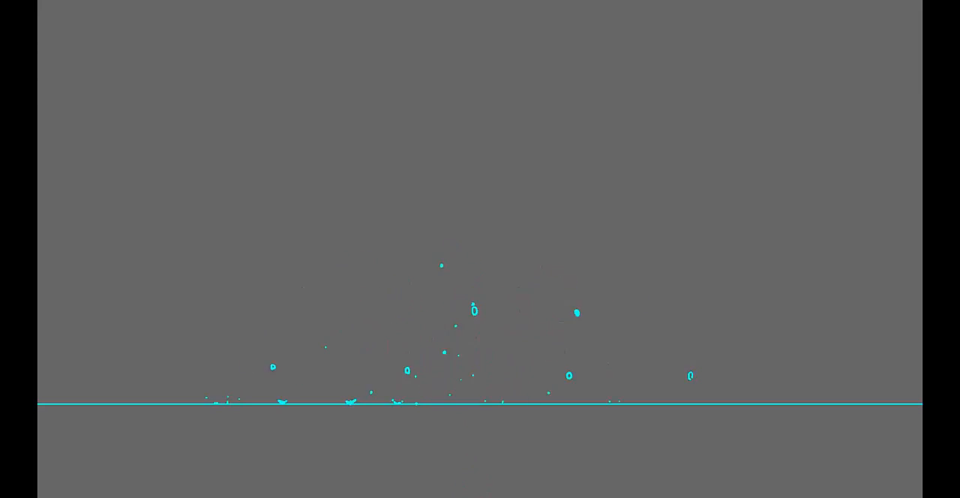